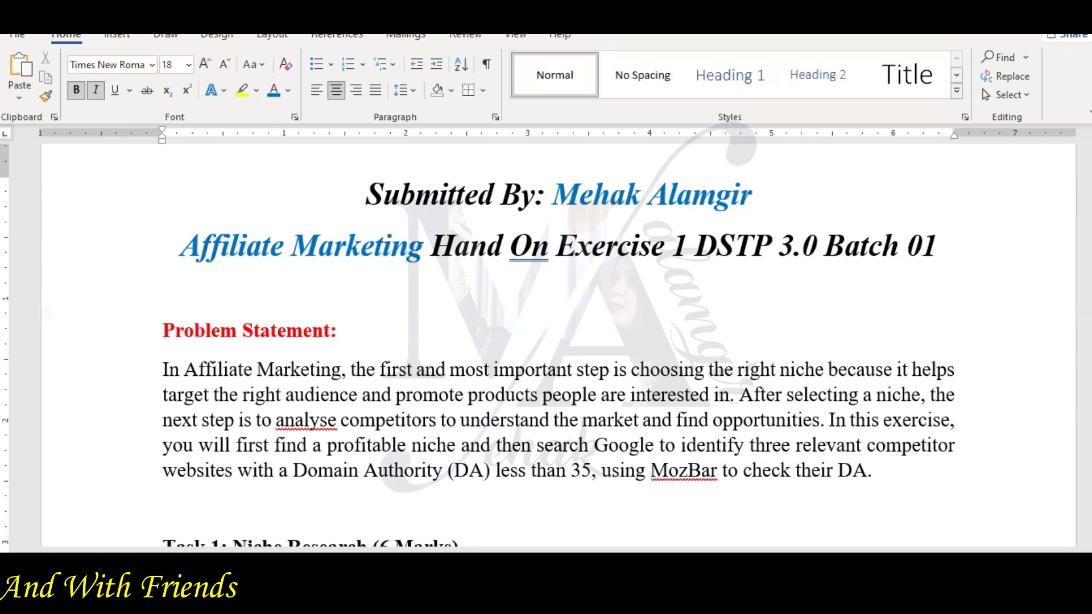
Switch to Chrome, search Google for Keyword Surfer and open its Chrome Web Store result in a new tab.
scroll(557, 341, down, 1)
scroll(557, 341, down, 1)
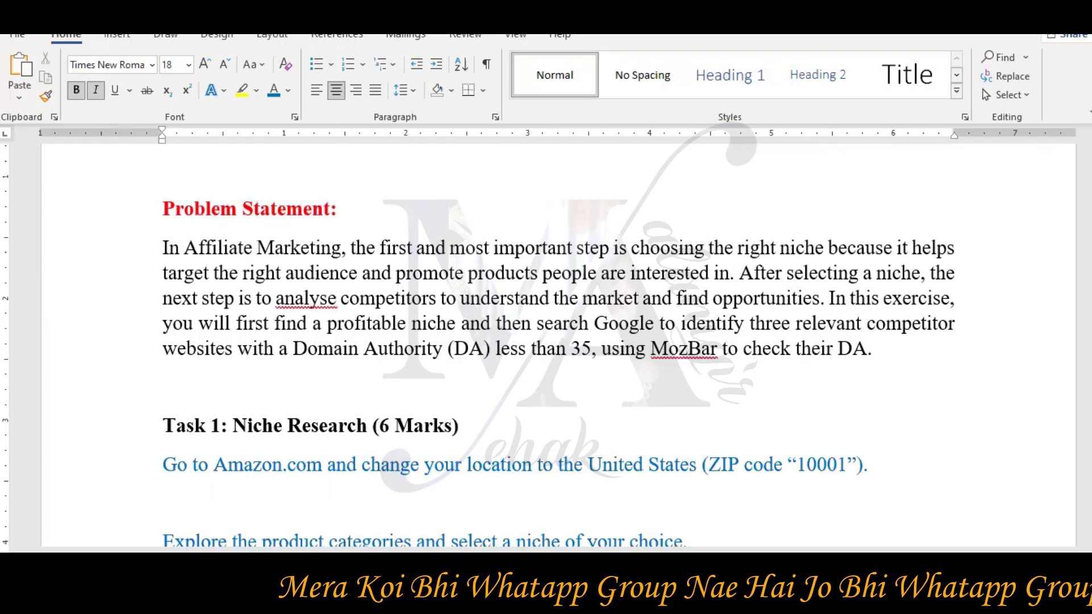
scroll(557, 341, down, 1)
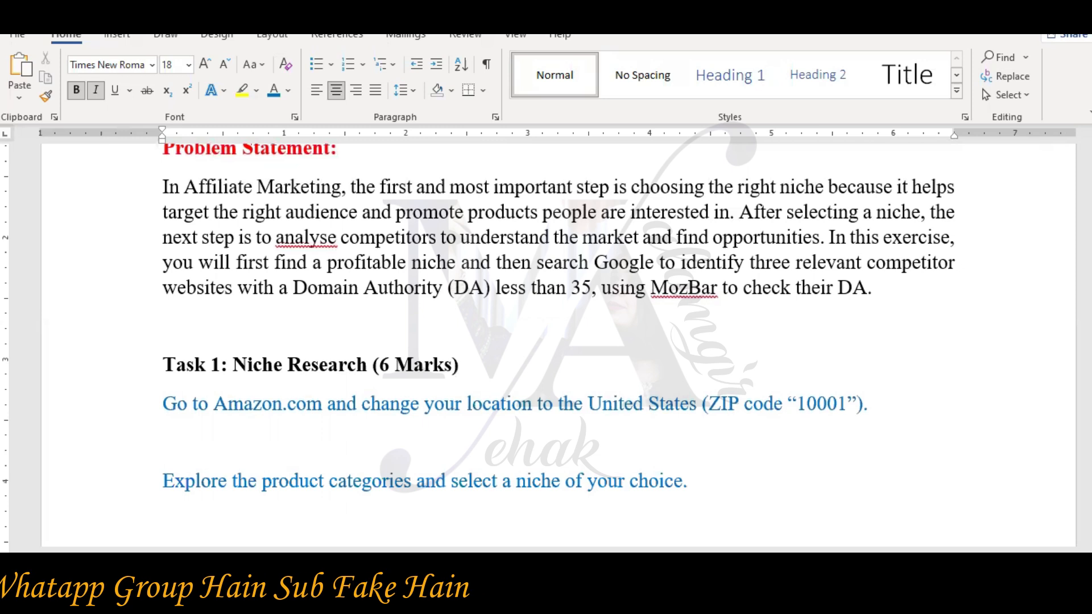
click(302, 569)
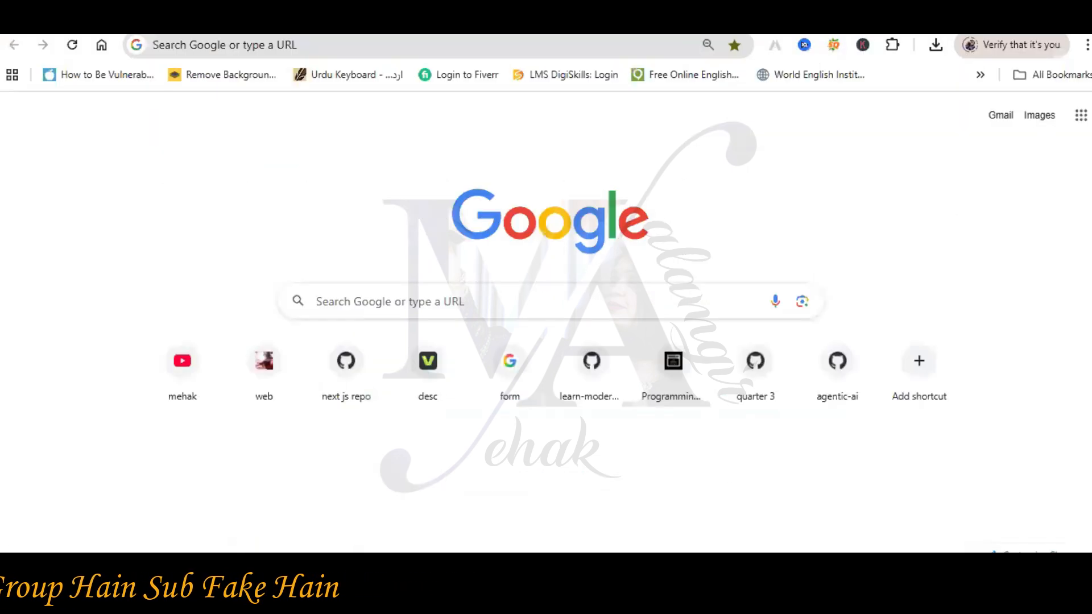
click(743, 303)
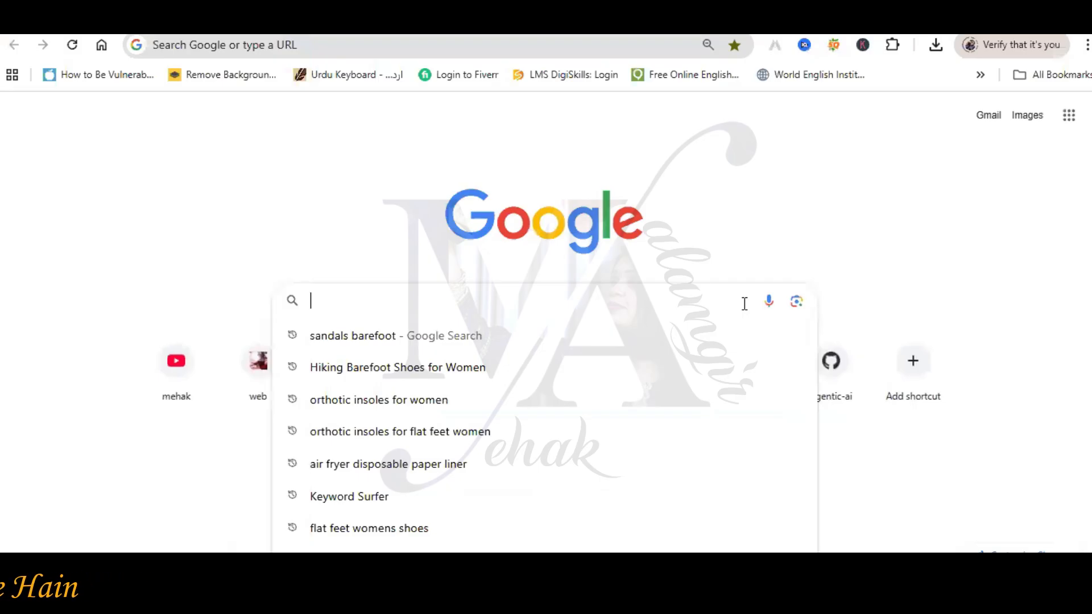
click(431, 495)
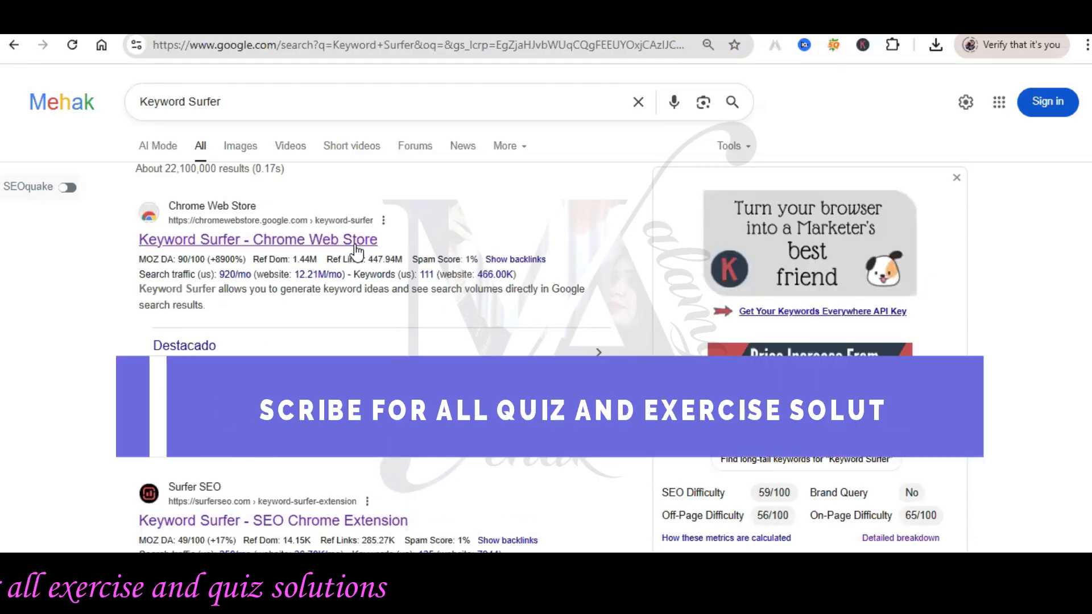
right_click(356, 248)
click(375, 269)
Search Google for "moz bar" and open the MozBar Chrome Web Store result in a new tab.
drag(225, 103, 131, 102)
text(m)
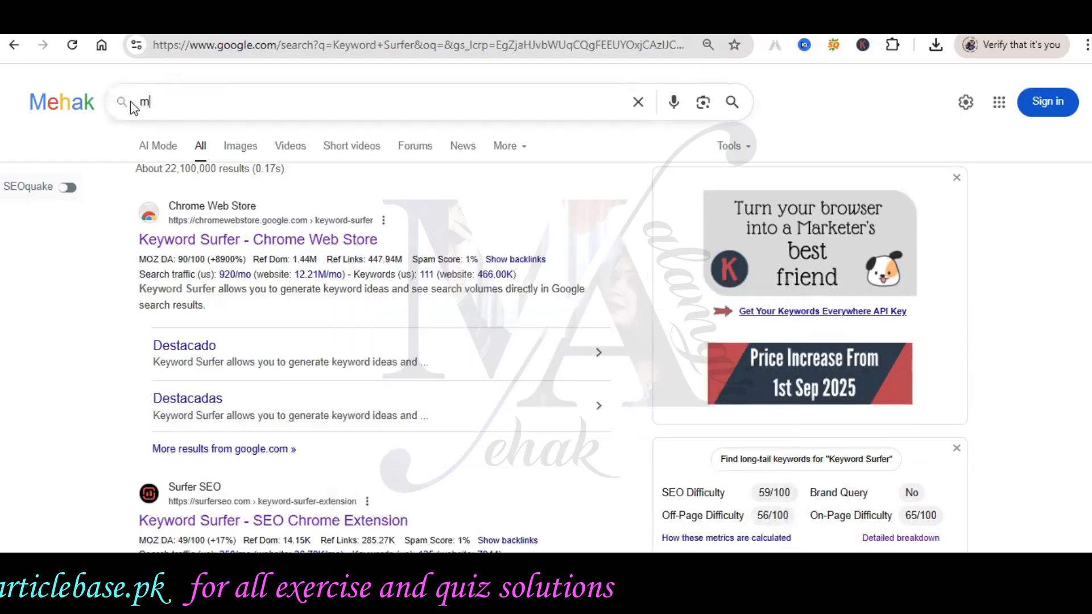
text(oz bar)
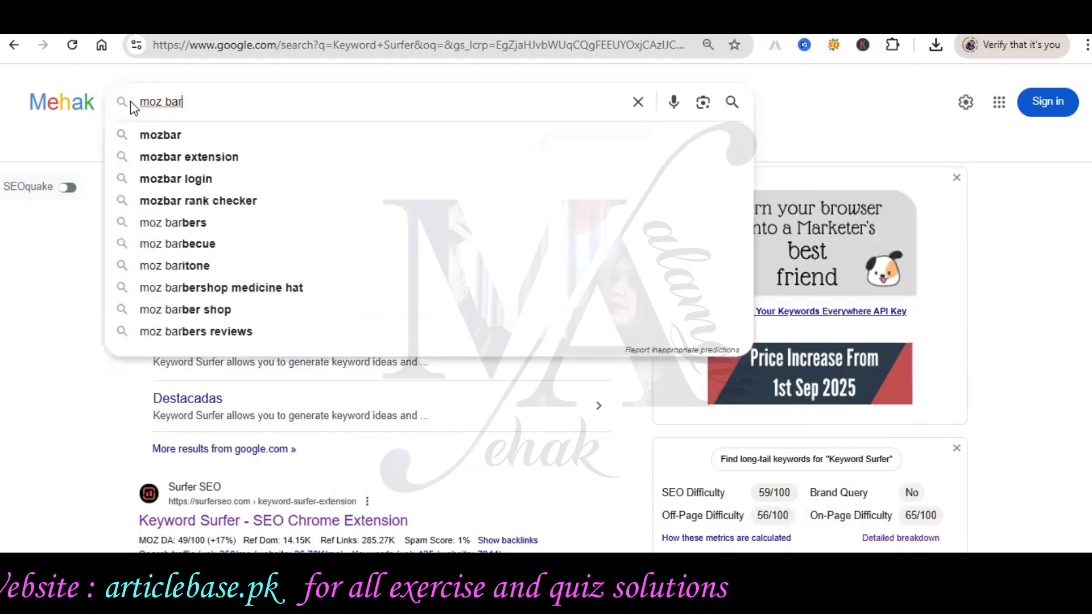
key(Return)
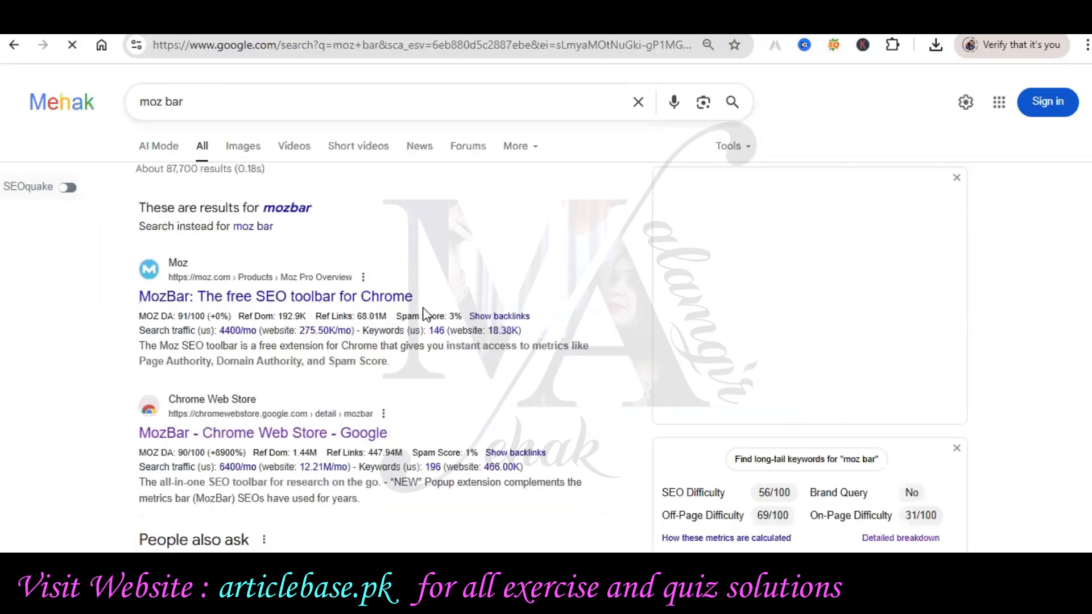
right_click(375, 439)
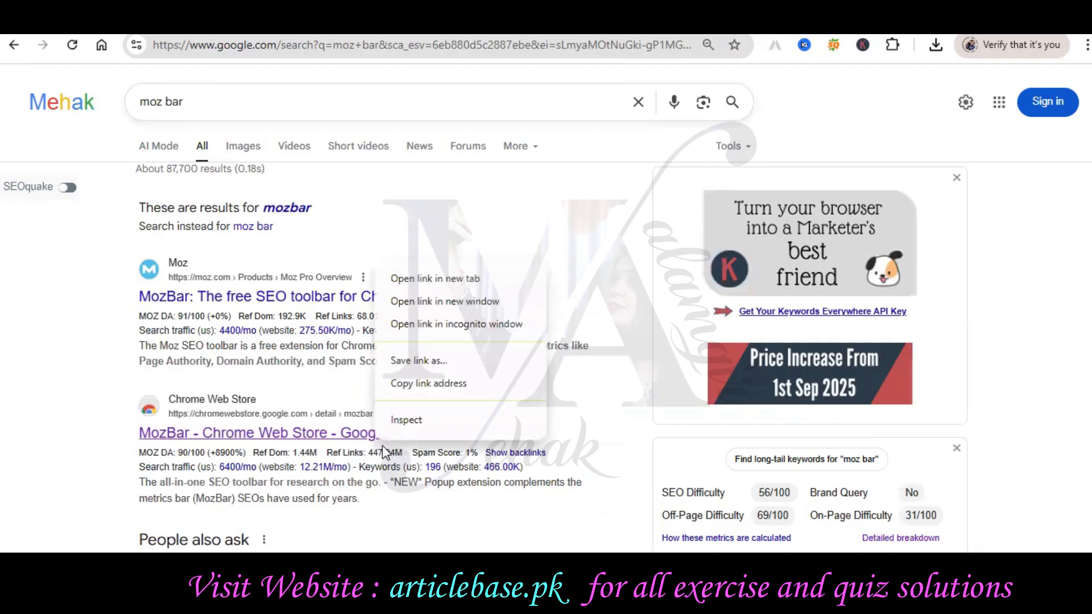
click(512, 284)
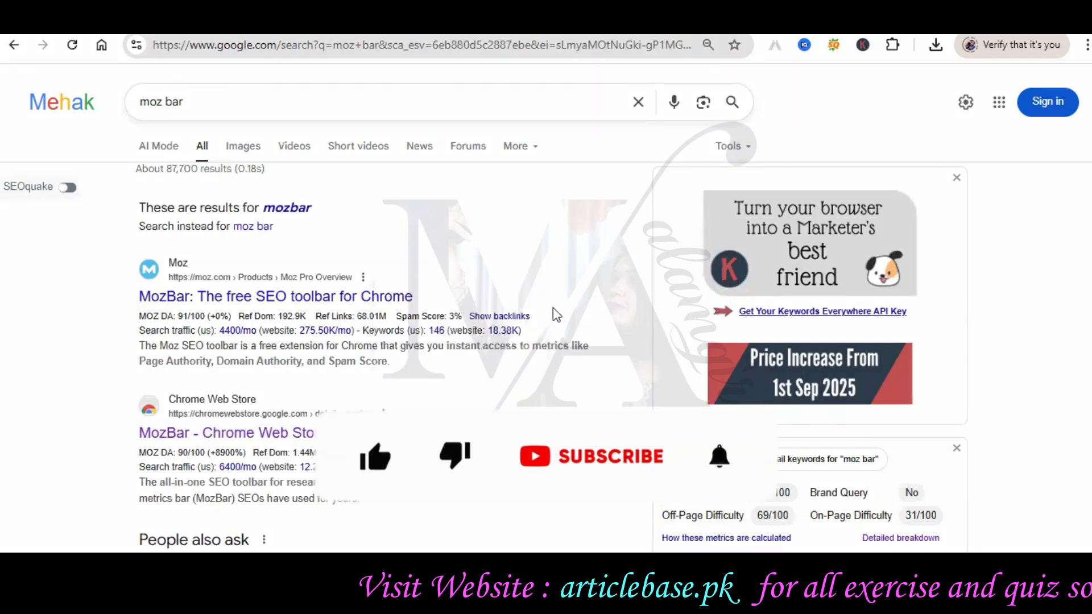
Search Google for "amazon.com" and open the official Amazon.com site from the results.
click(189, 98)
key(ctrl+a)
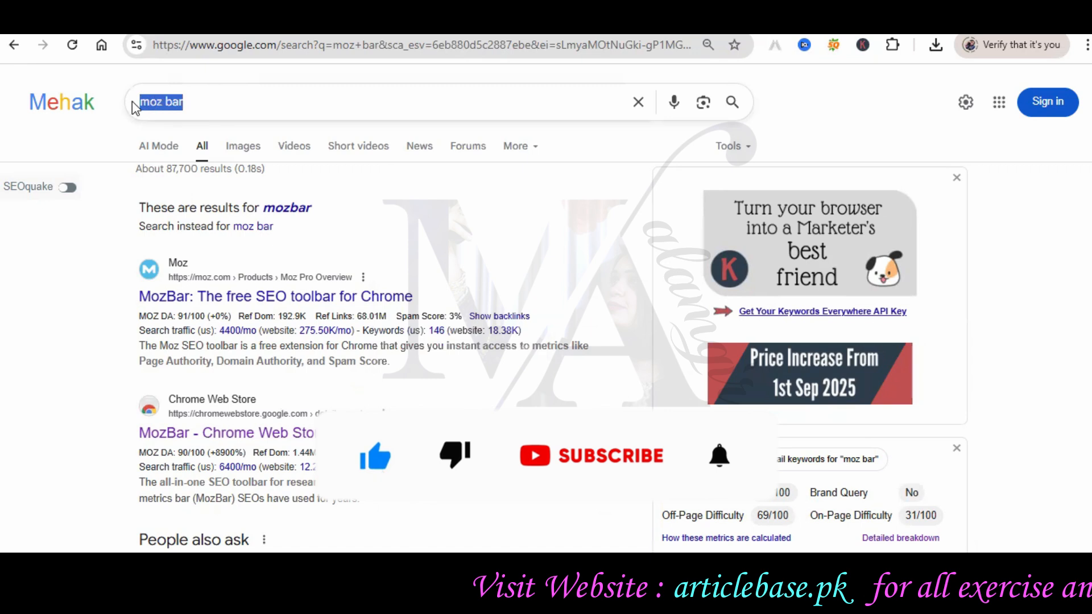
text(amazon.com)
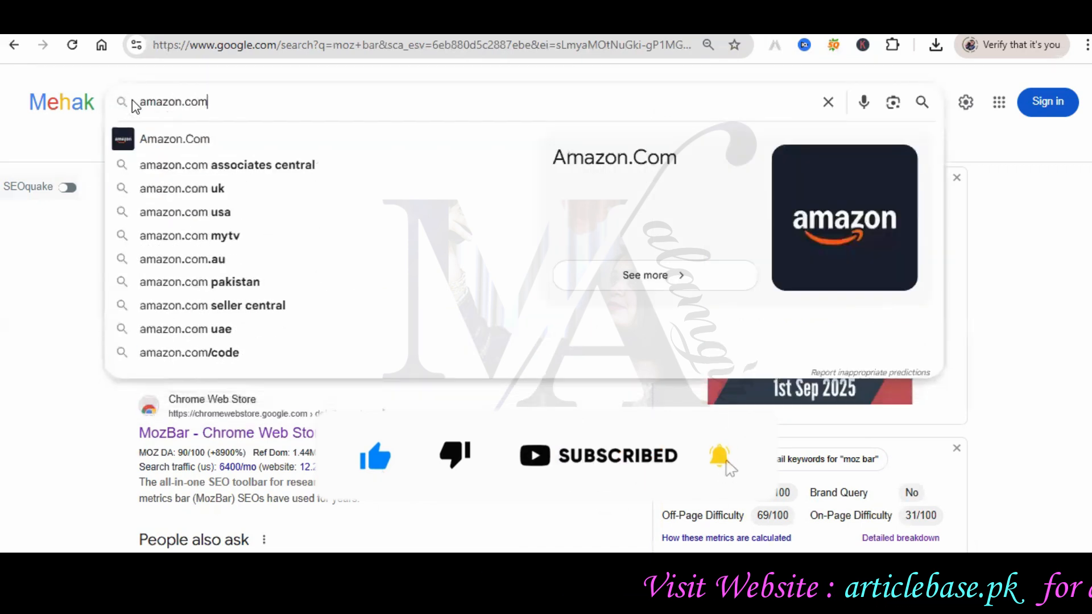
key(Return)
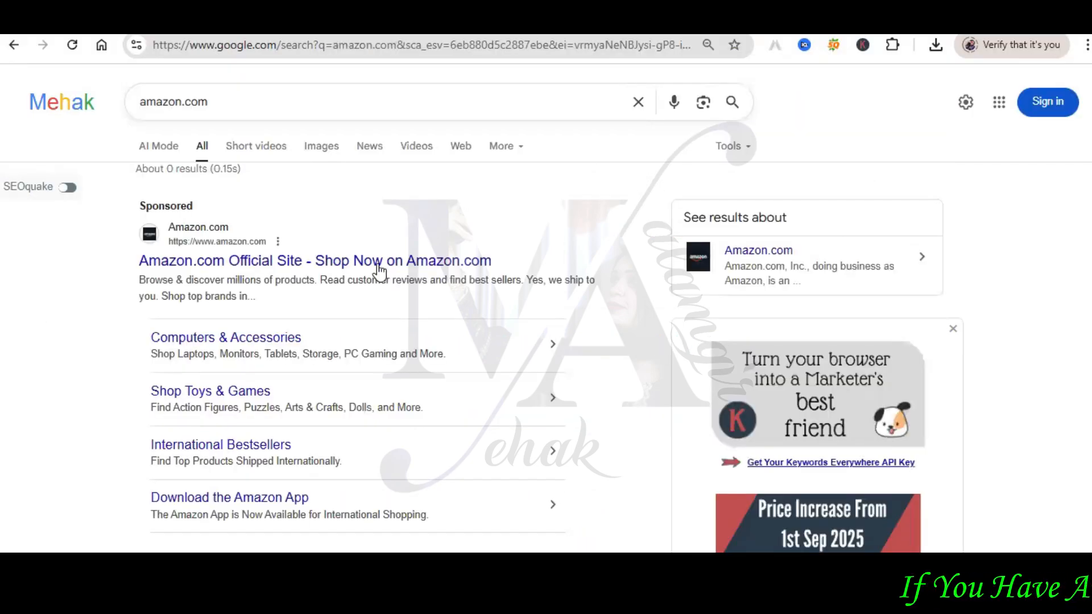
click(379, 265)
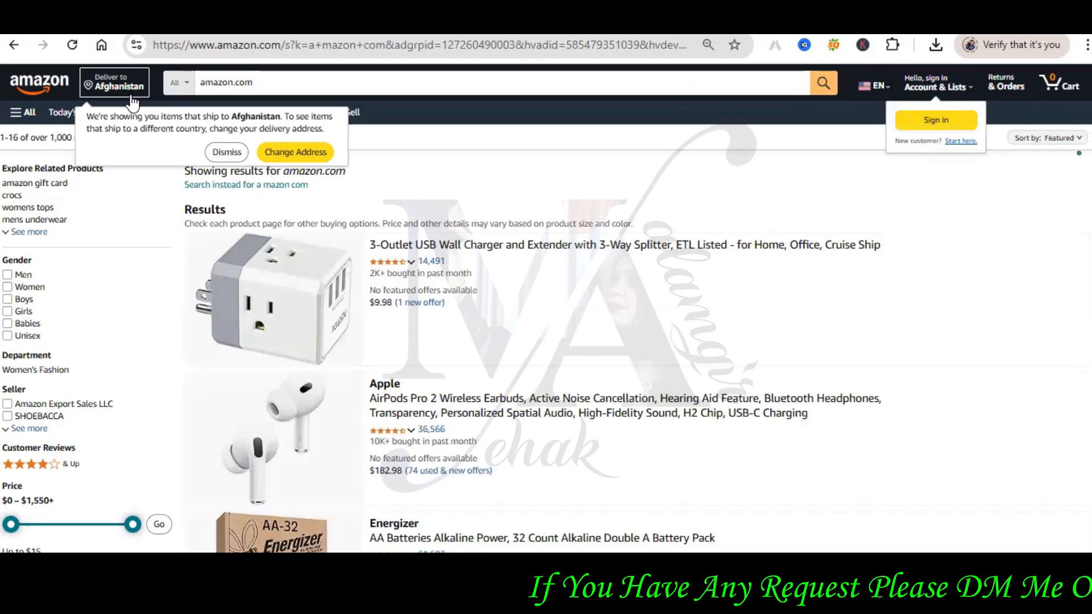
Try to change the Amazon delivery location to US ZIP code 10001.
key(ctrl+plus)
key(ctrl+plus)
key(ctrl+plus)
key(ctrl+plus)
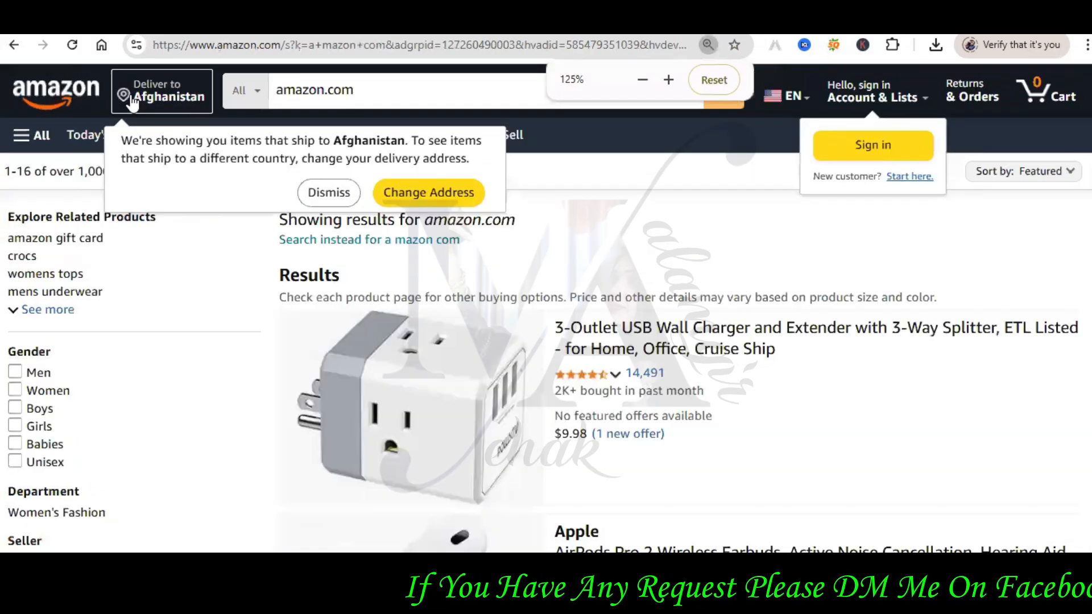
key(ctrl+plus)
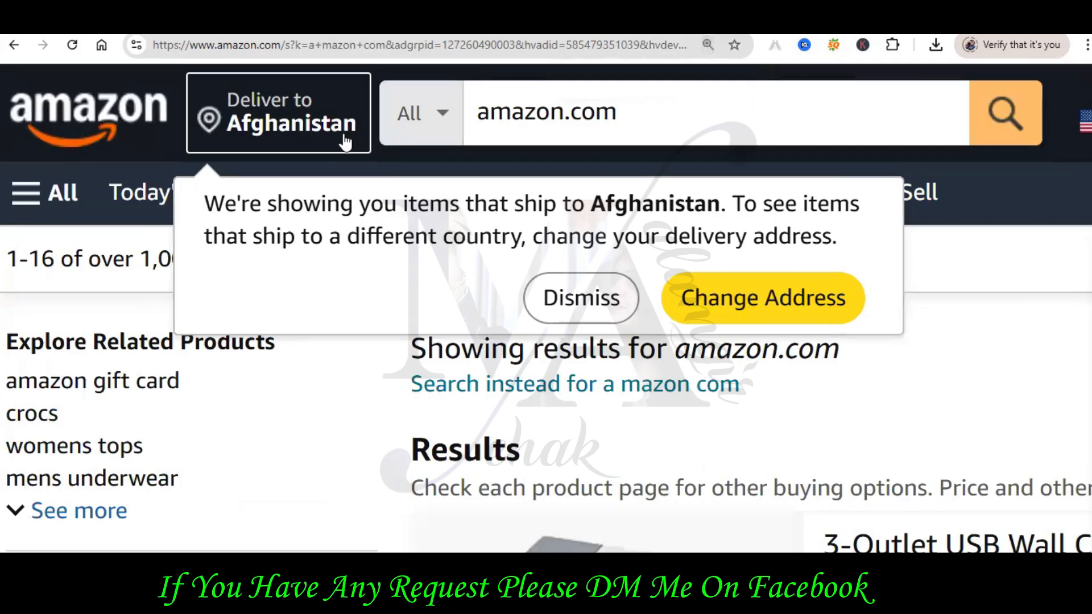
click(346, 138)
scroll(721, 396, down, 2)
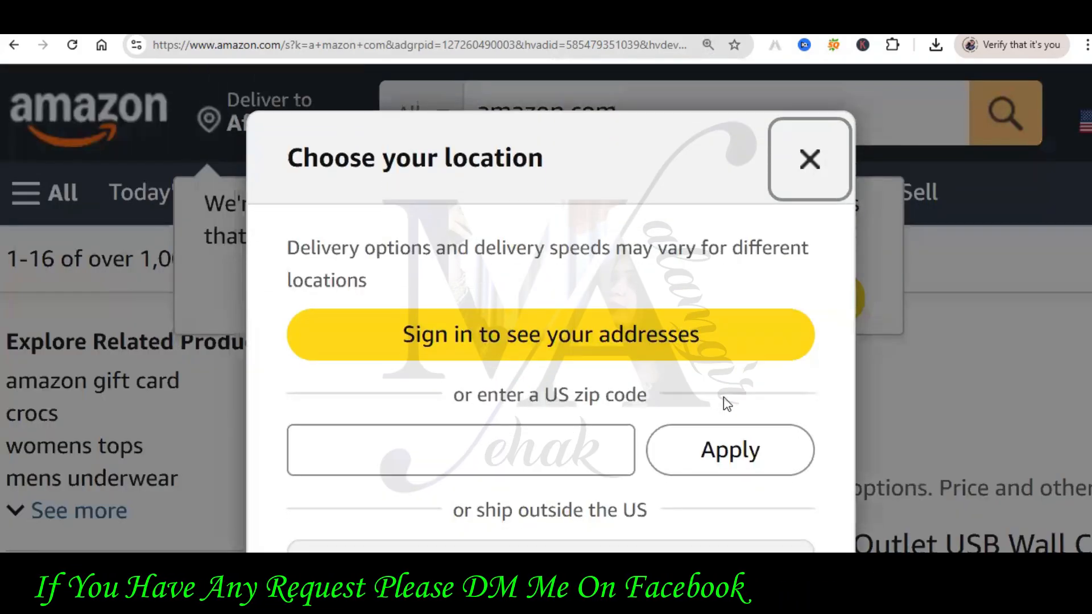
scroll(660, 389, down, 2)
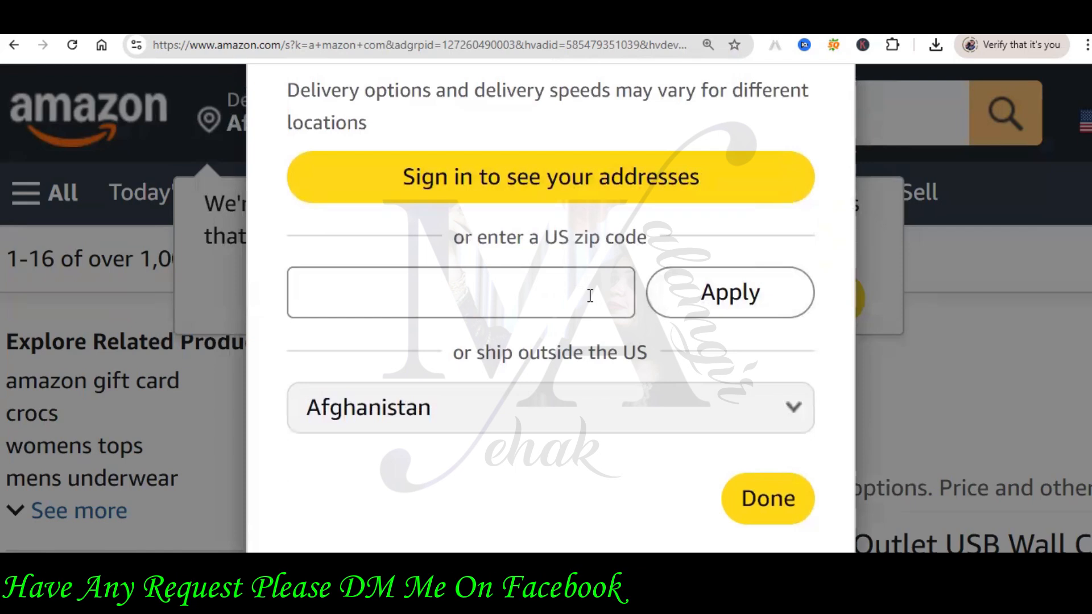
click(580, 282)
right_click(580, 282)
click(621, 387)
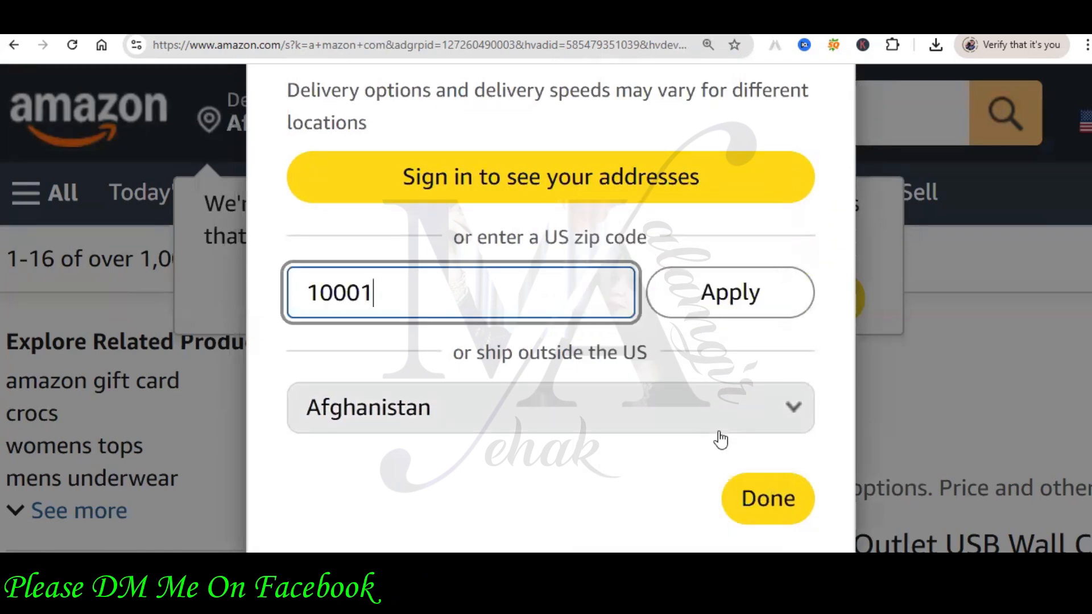
click(777, 503)
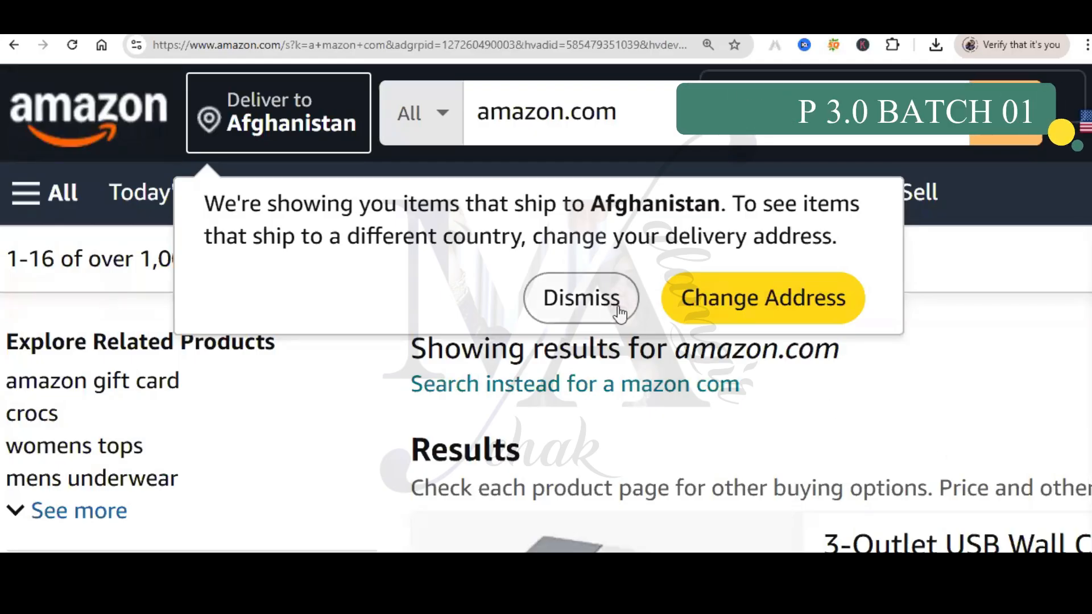
Reopen the delivery address settings, enter ZIP code 10001 and apply it as the delivery location.
click(684, 313)
click(556, 453)
right_click(551, 455)
click(633, 271)
click(738, 446)
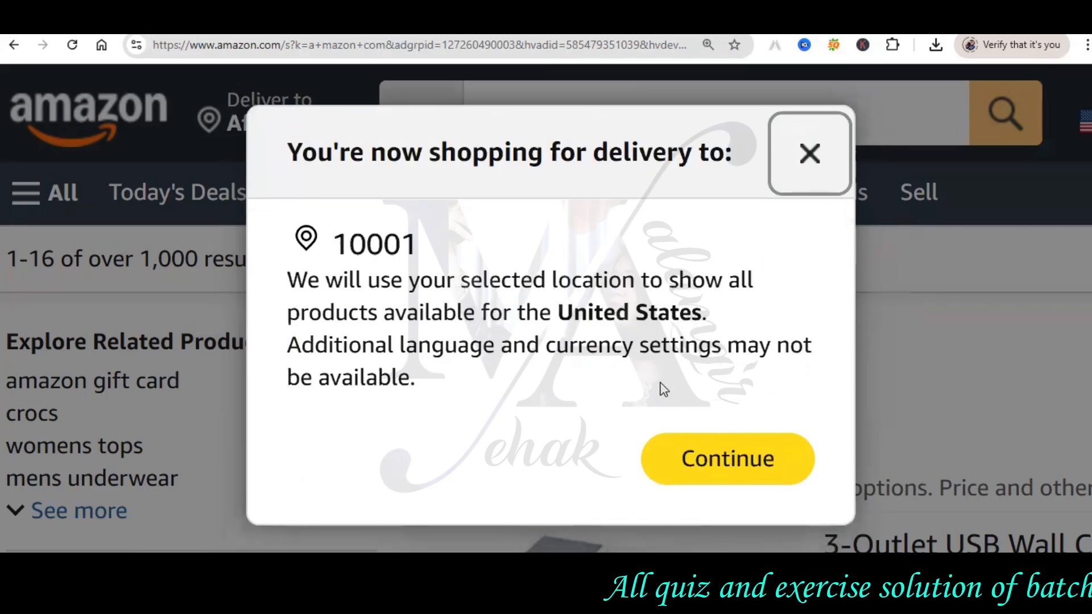
Capture the 10001 delivery confirmation and paste the screenshot into the Word document below the Amazon location instruction.
key(ctrl+minus)
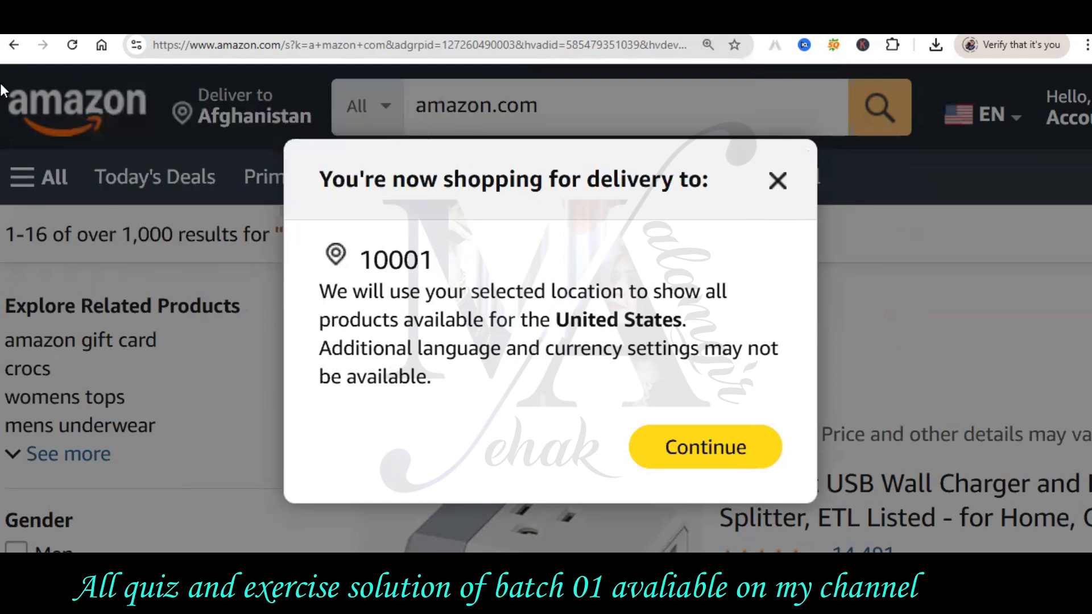
key(super+shift+s)
drag(6, 66, 1069, 546)
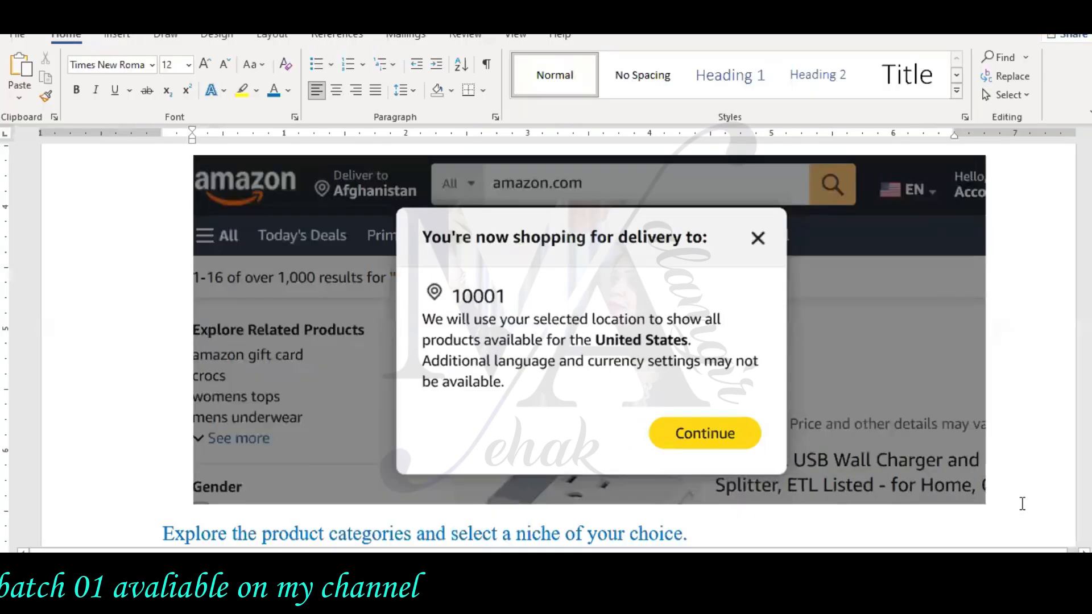
scroll(1018, 501, down, 5)
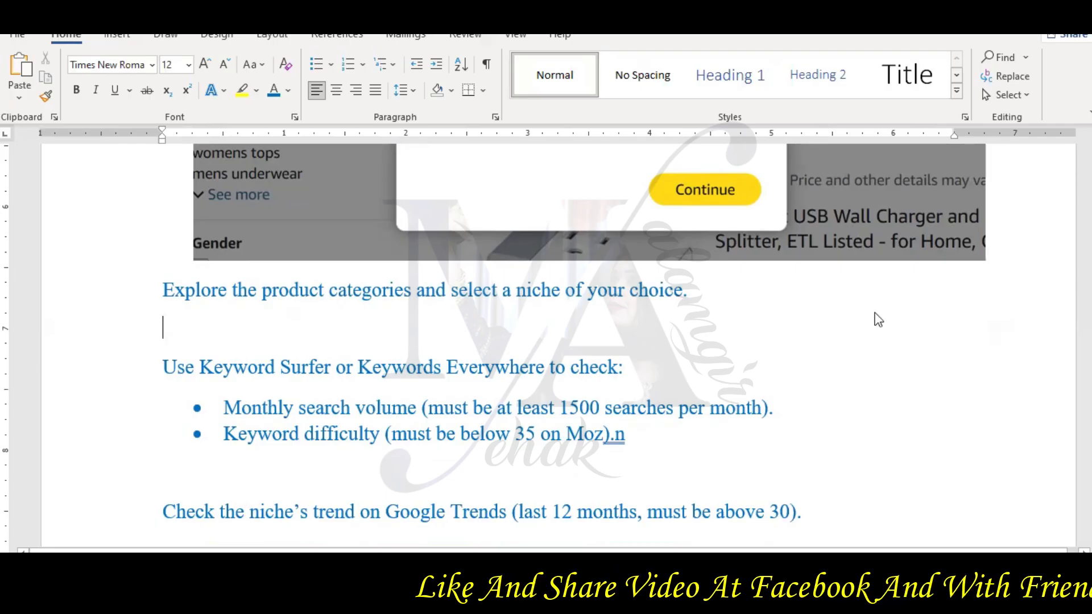
Switch back to Amazon in Chrome and search the store for "sandals".
key(alt+Tab)
key(ctrl+0)
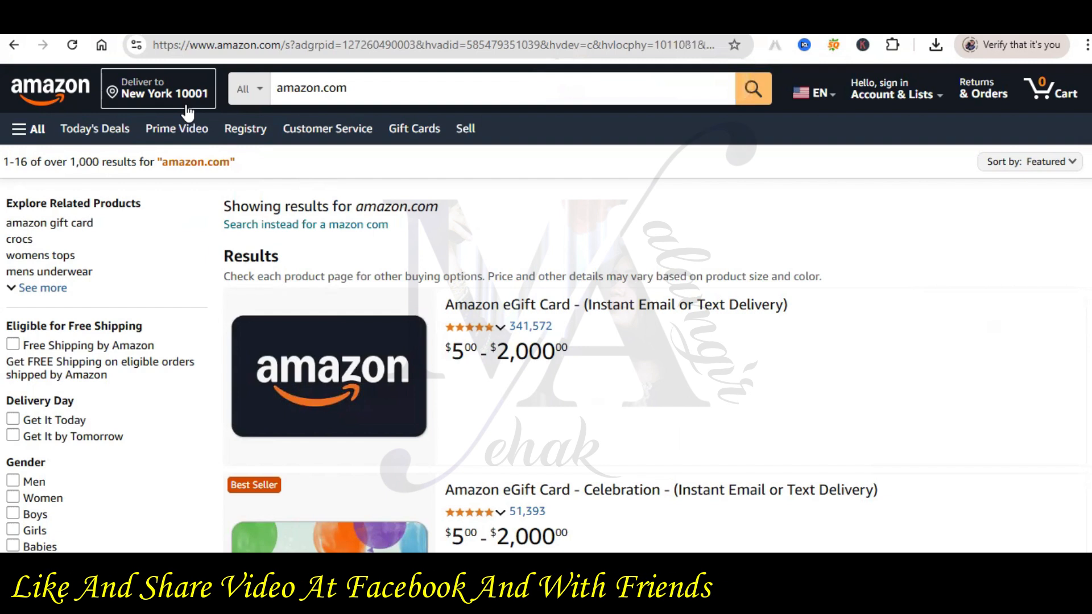
click(429, 89)
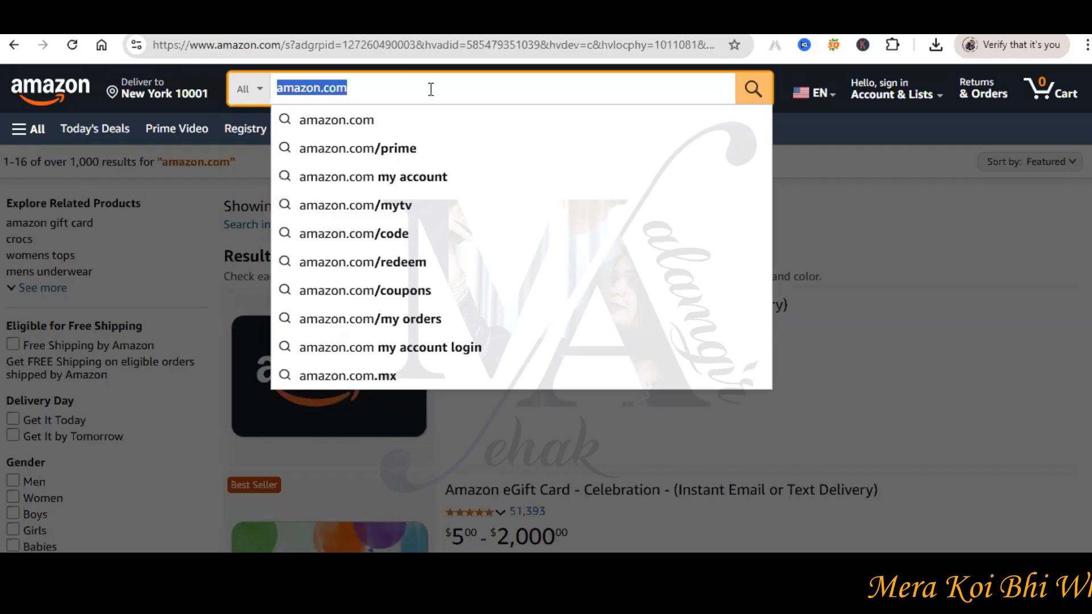
text(hoes)
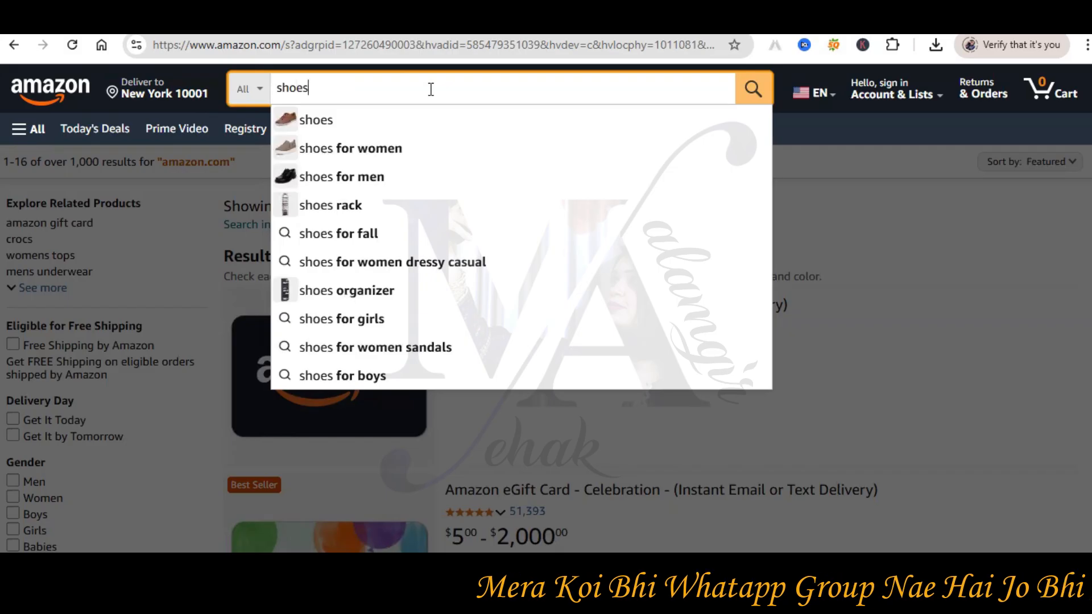
key(BackSpace)
key(BackSpace)
key(BackSpace)
key(BackSpace)
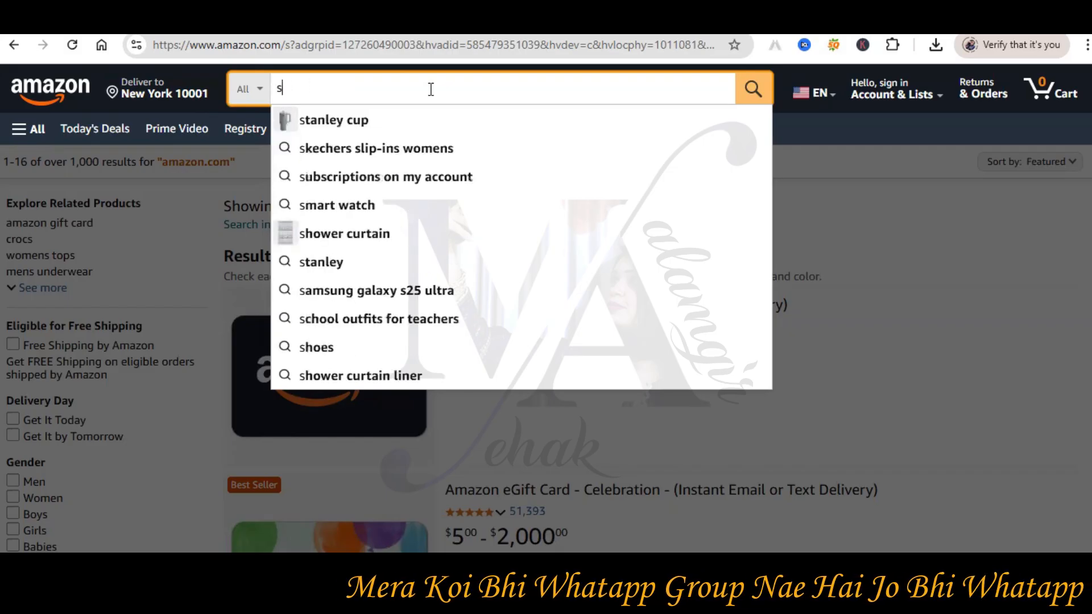
text(andals)
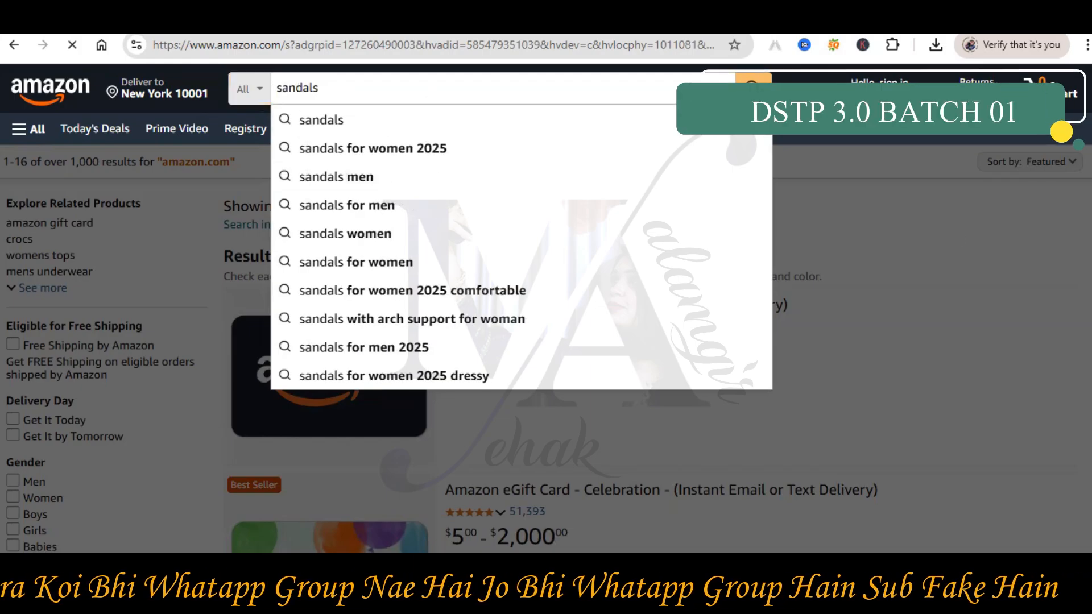
key(Return)
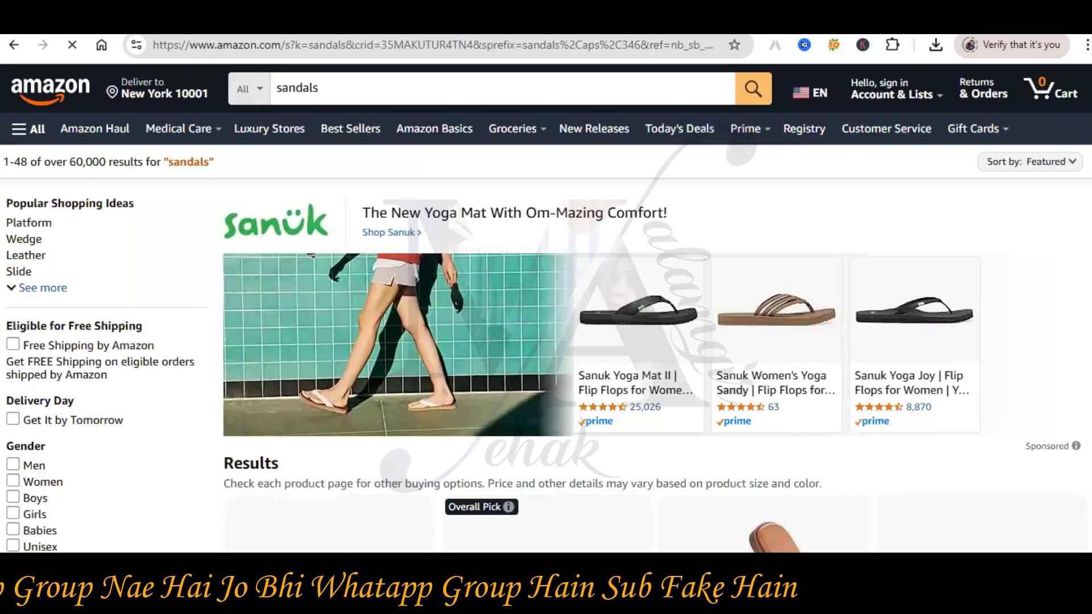
Capture the sandals results page and paste the screenshot into the Word document below the niche selection instruction.
scroll(546, 307, down, 6)
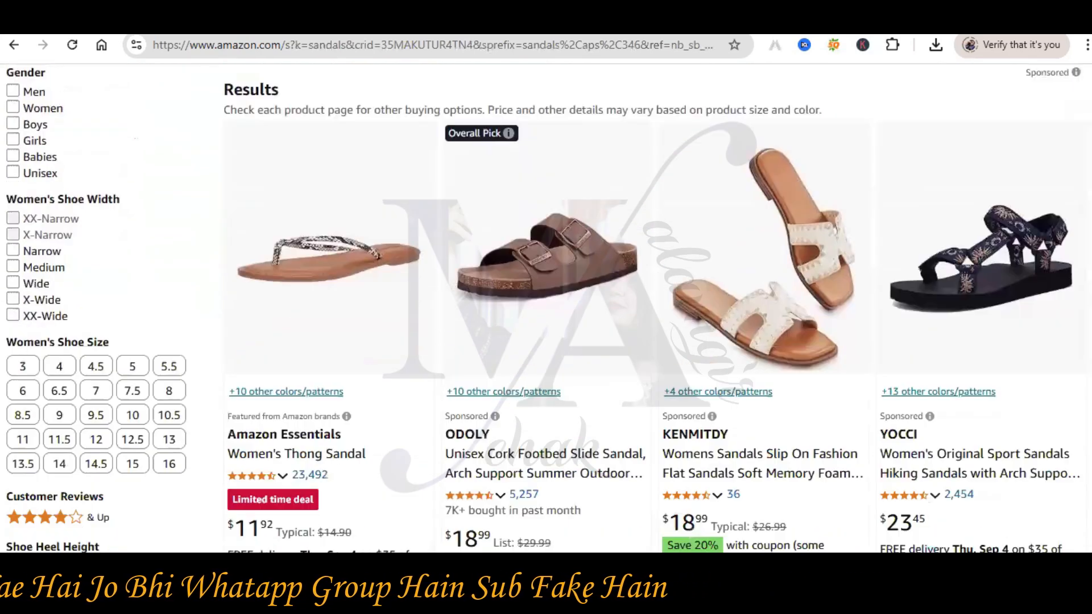
scroll(546, 307, up, 6)
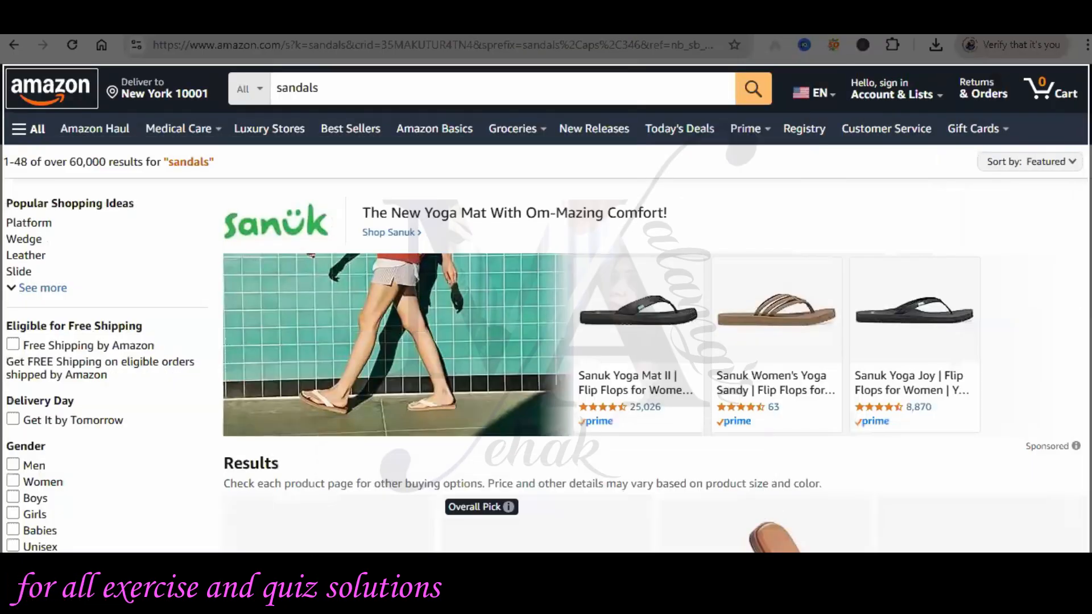
drag(3, 65, 1090, 550)
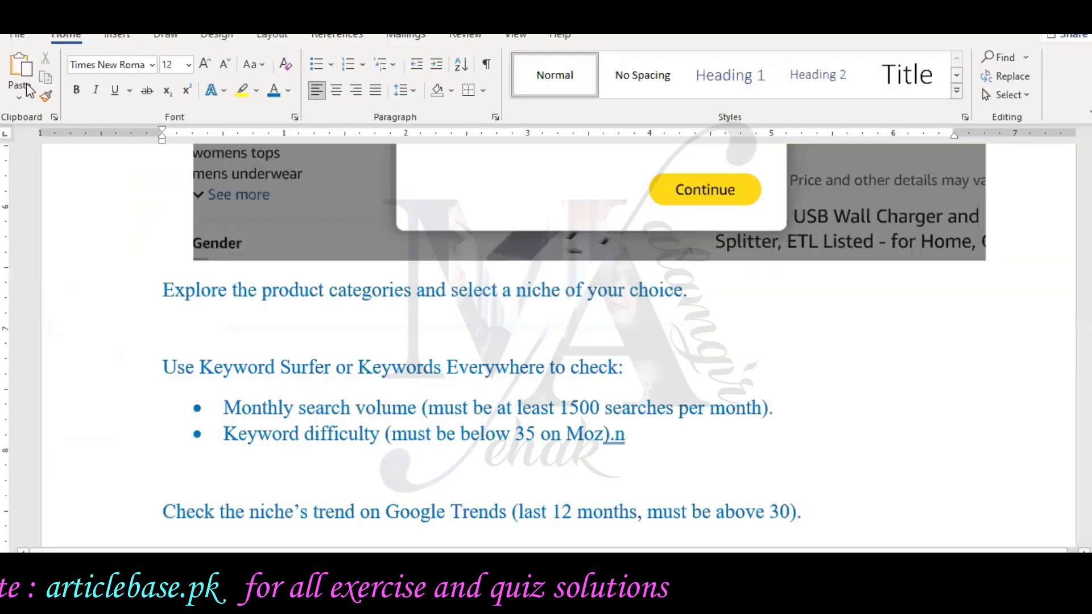
key(ctrl+v)
key(Return)
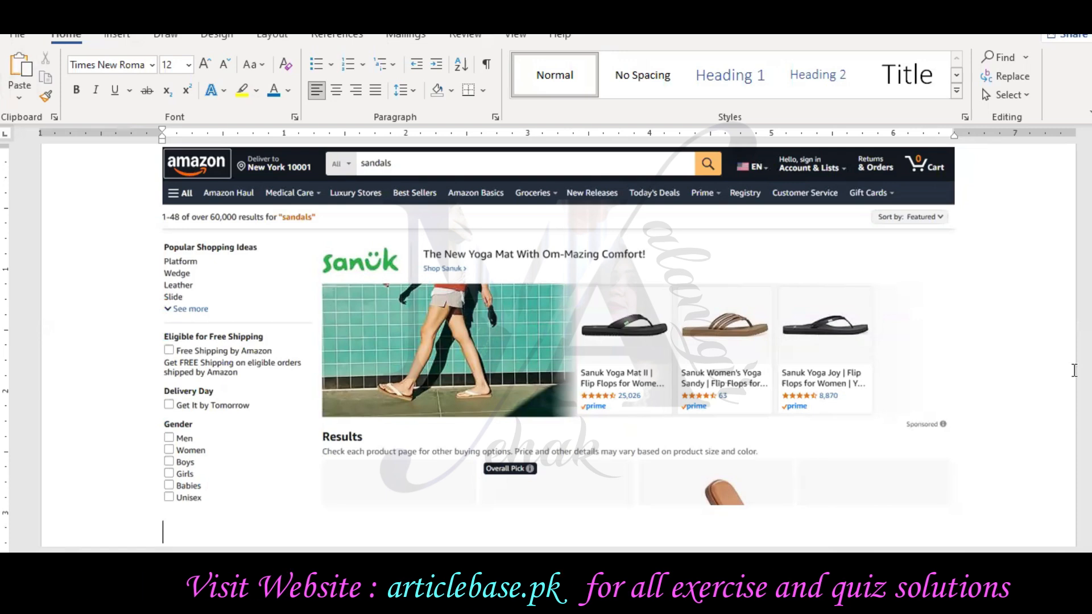
scroll(1040, 395, down, 4)
click(797, 472)
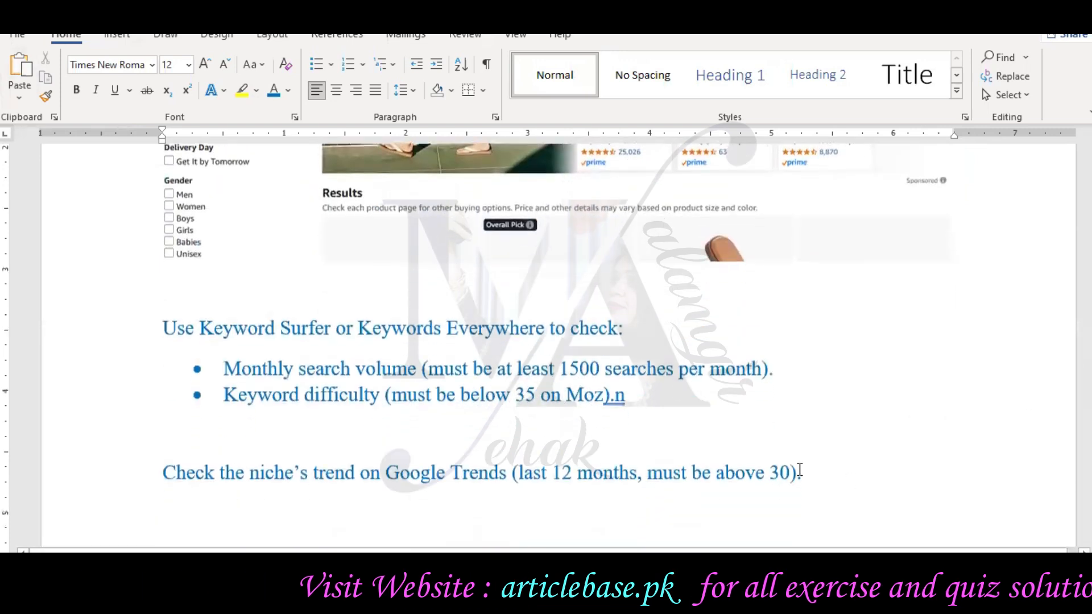
Add a blank line below the keyword difficulty bullet in the Word document.
click(638, 467)
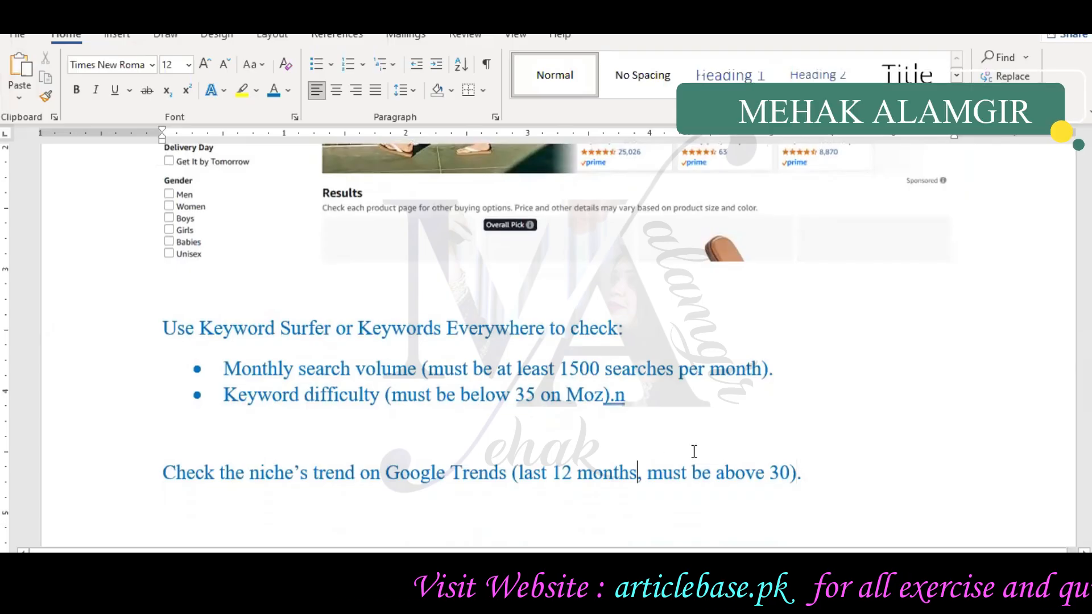
click(703, 443)
key(Return)
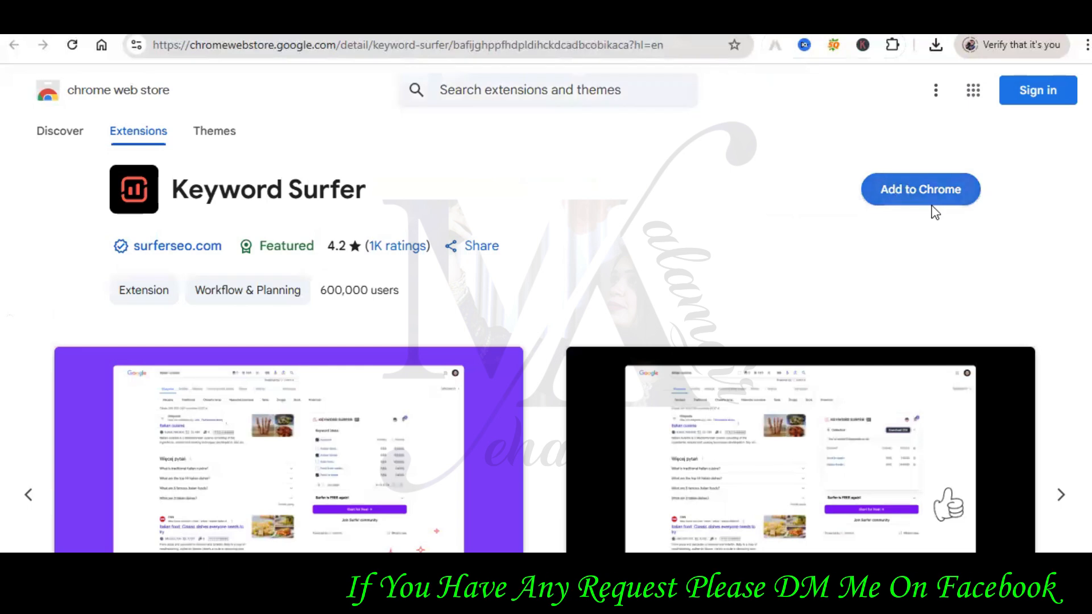
Add the Keyword Surfer and MozBar extensions to Chrome from the Chrome Web Store and check their downloads.
click(932, 206)
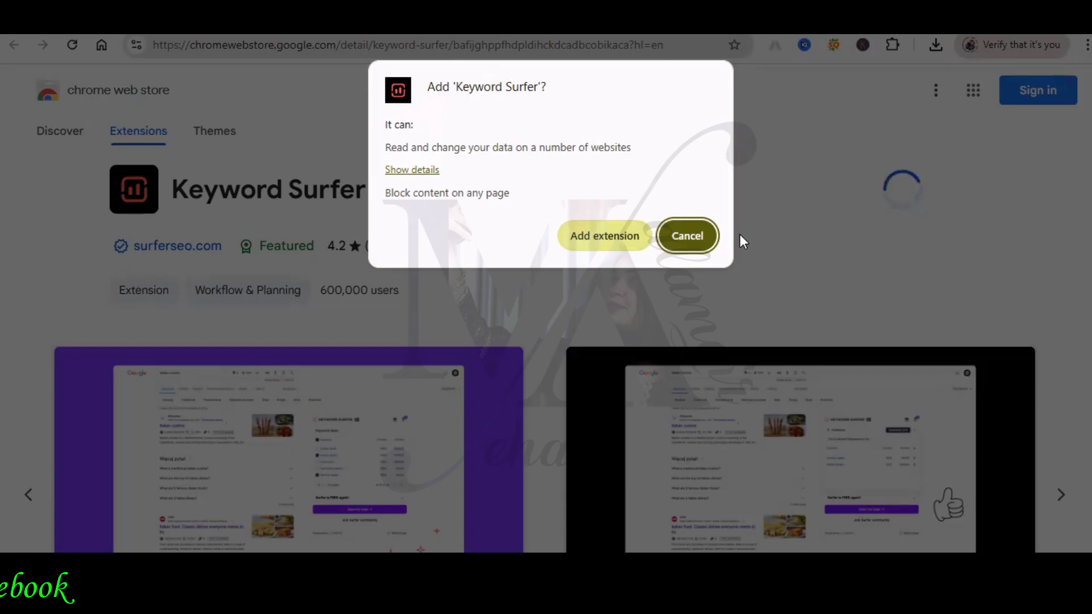
click(683, 235)
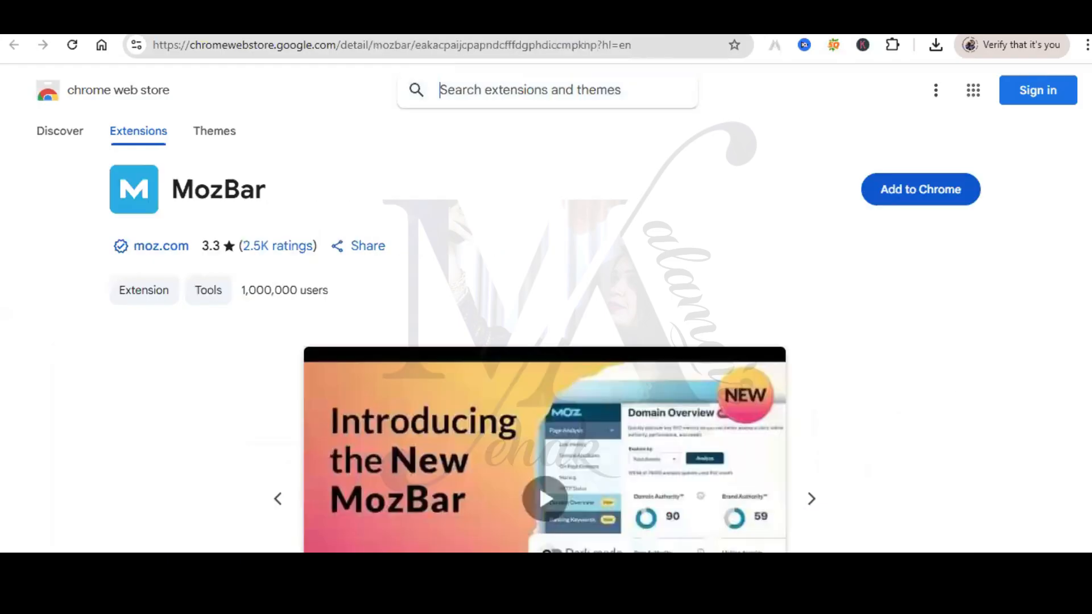
click(941, 203)
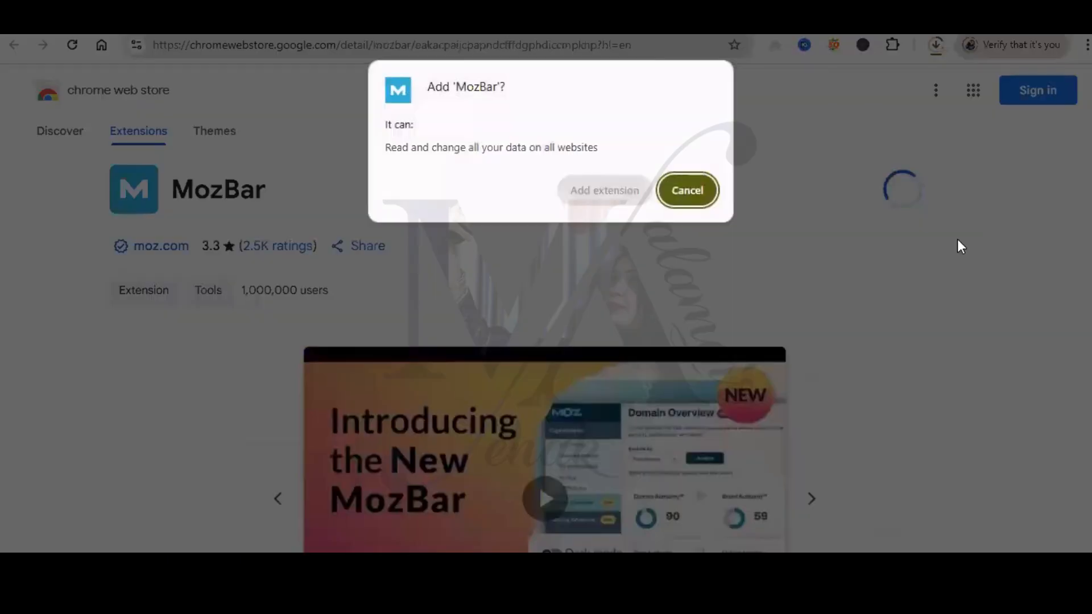
click(606, 193)
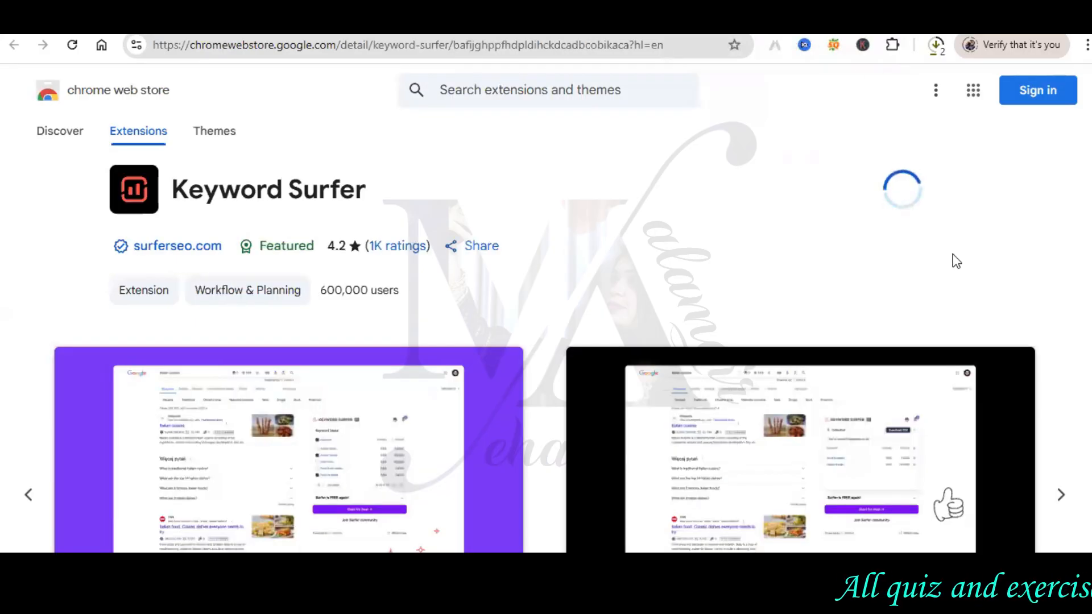
click(937, 50)
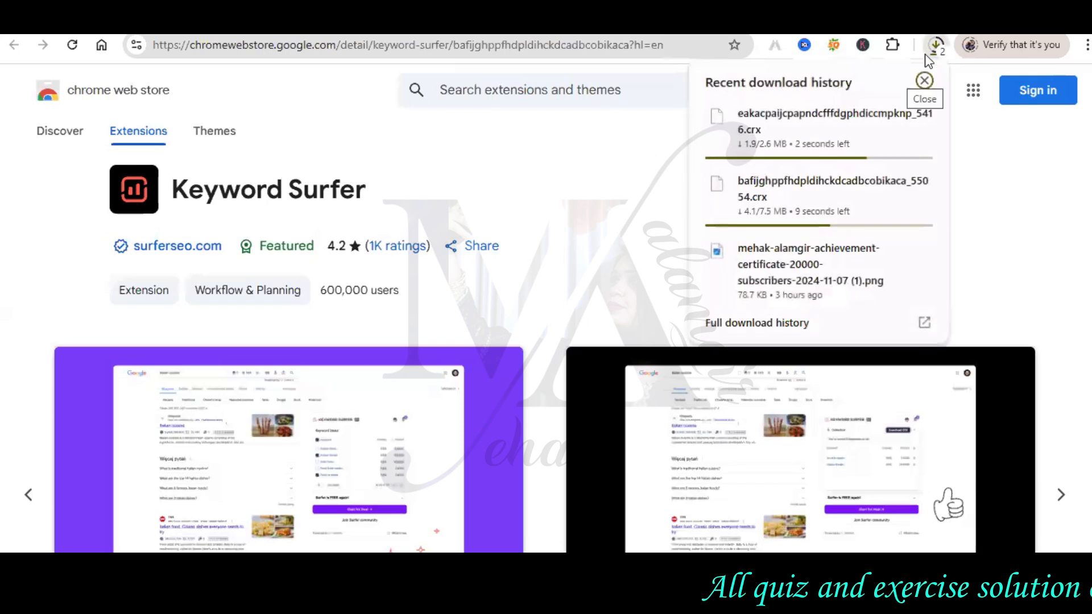
click(999, 203)
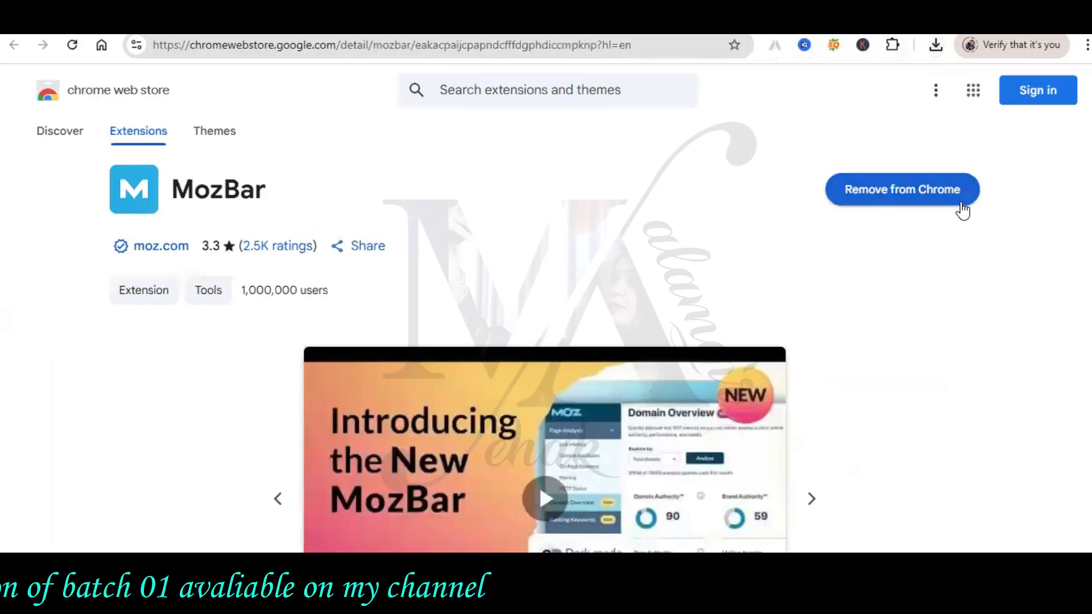
Pin MozBar and Keyword Surfer in Chrome and unpin Keywords Everywhere, SEOquake, Simple Allow Copy and vidIQ Vision.
click(892, 46)
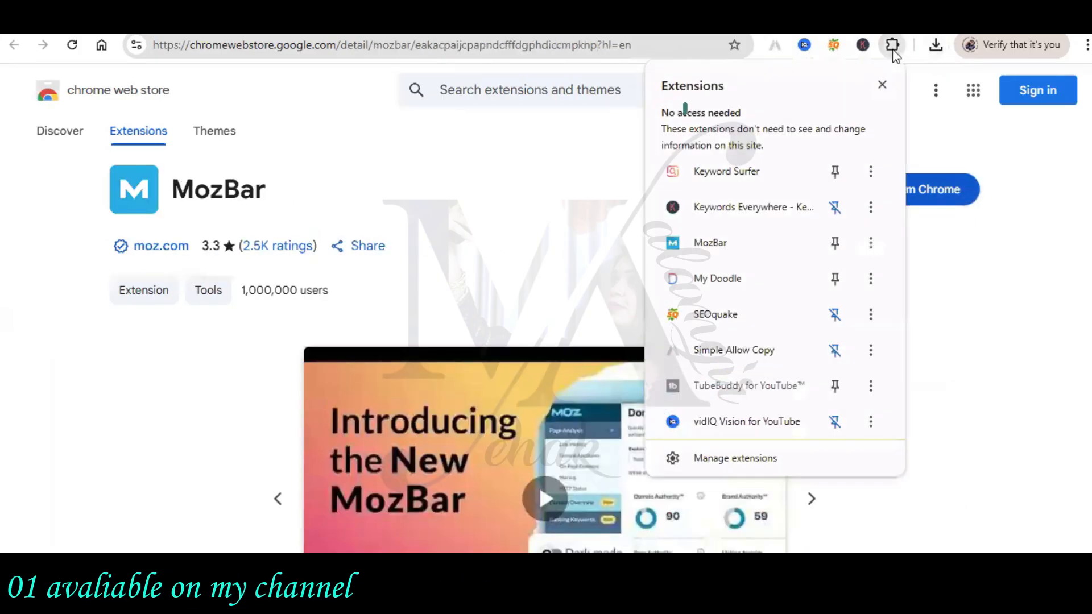
click(834, 243)
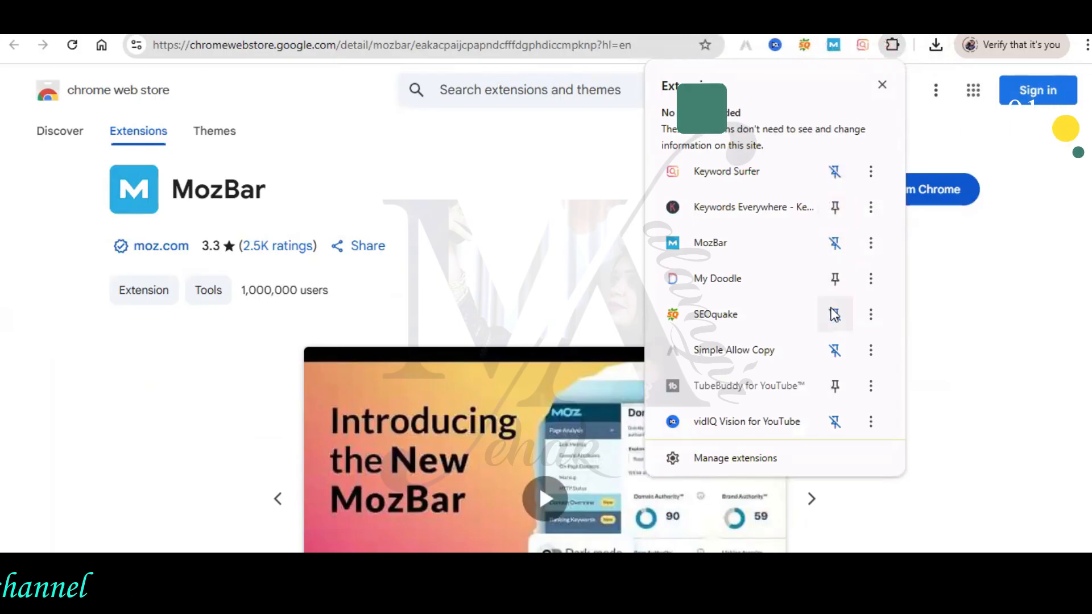
click(834, 422)
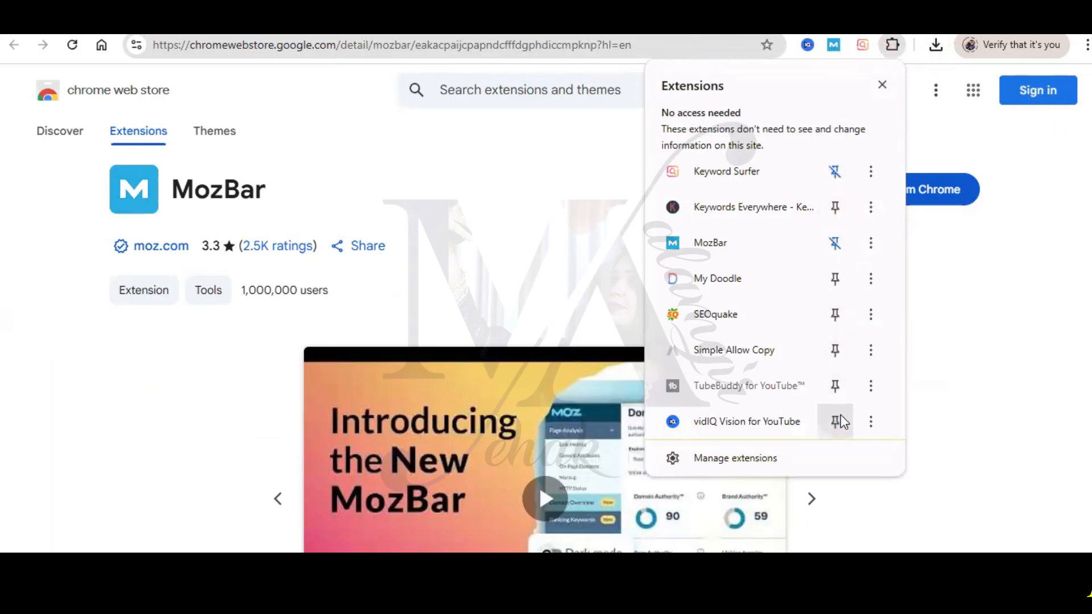
click(965, 124)
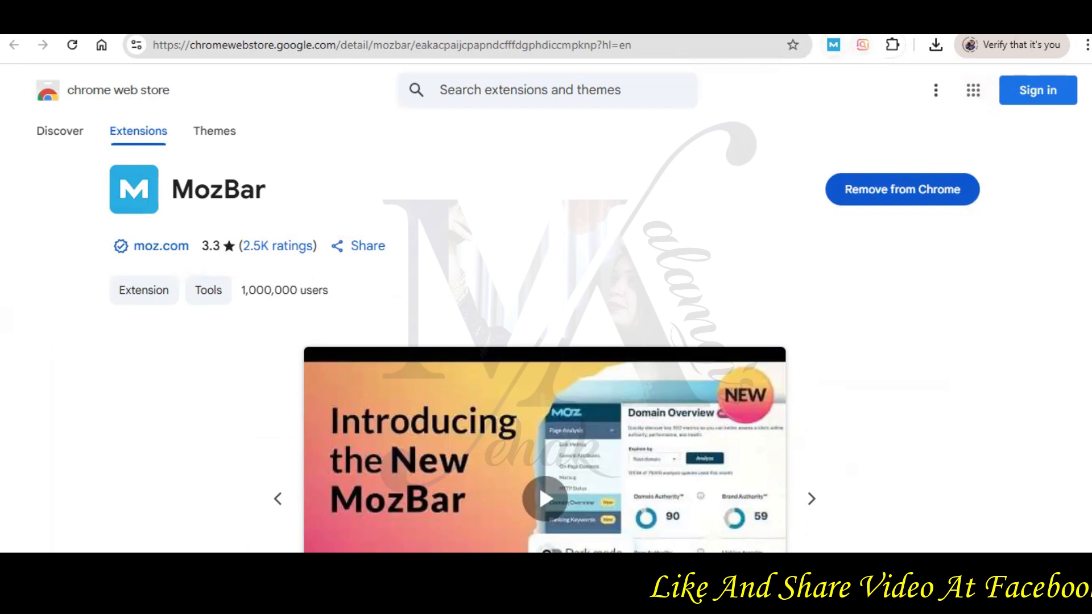
Look through the Amazon sandals results and open the Keyword Surfer idea "travel essentials for women" from the thong sandal search.
click(876, 23)
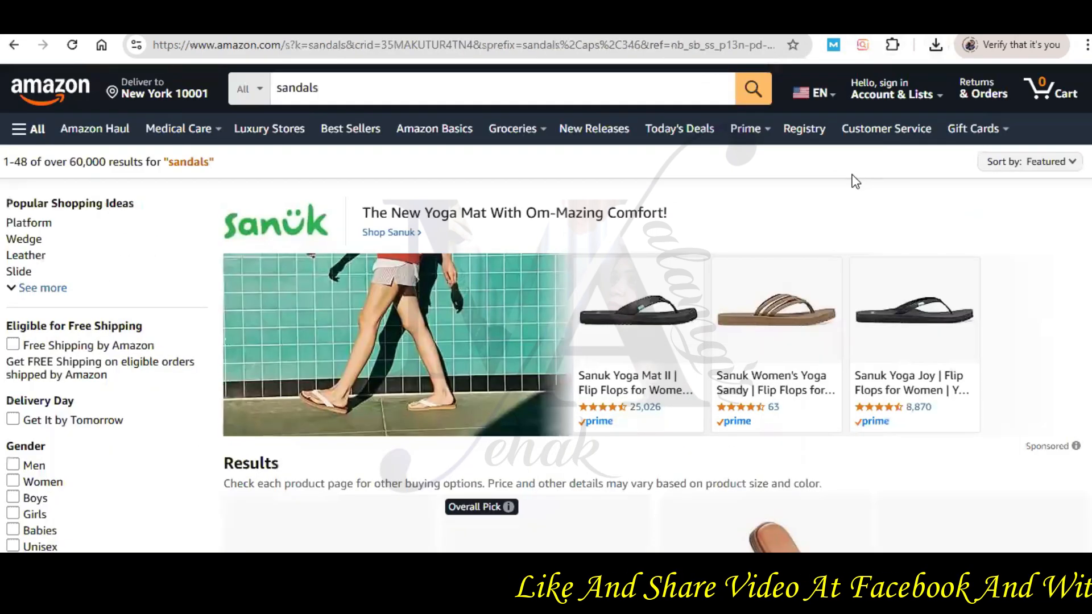
scroll(944, 224, down, 6)
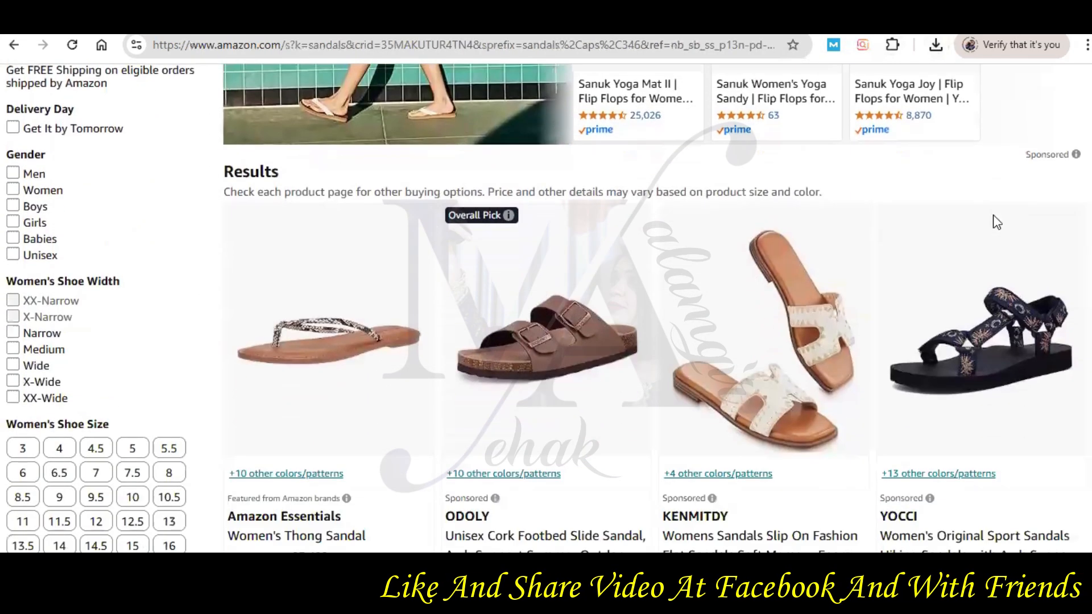
scroll(1012, 220, down, 2)
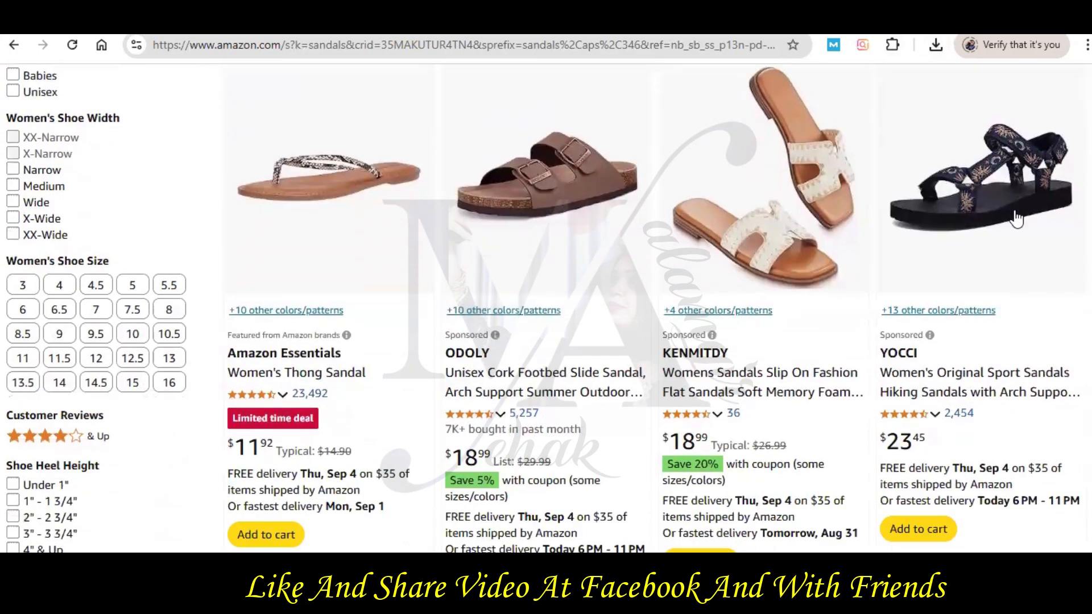
scroll(1016, 218, down, 2)
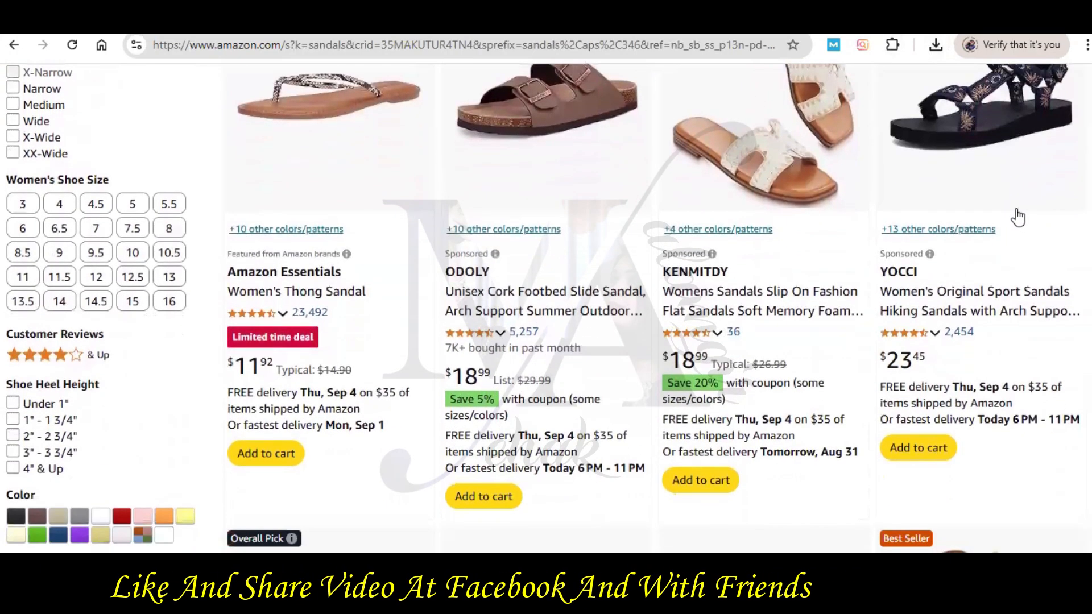
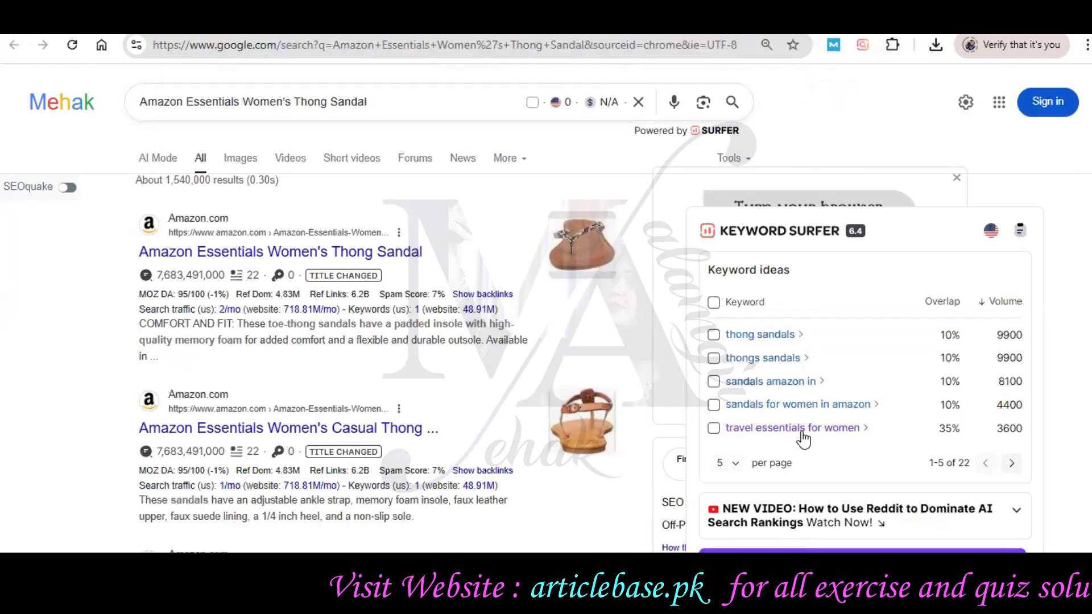
click(802, 432)
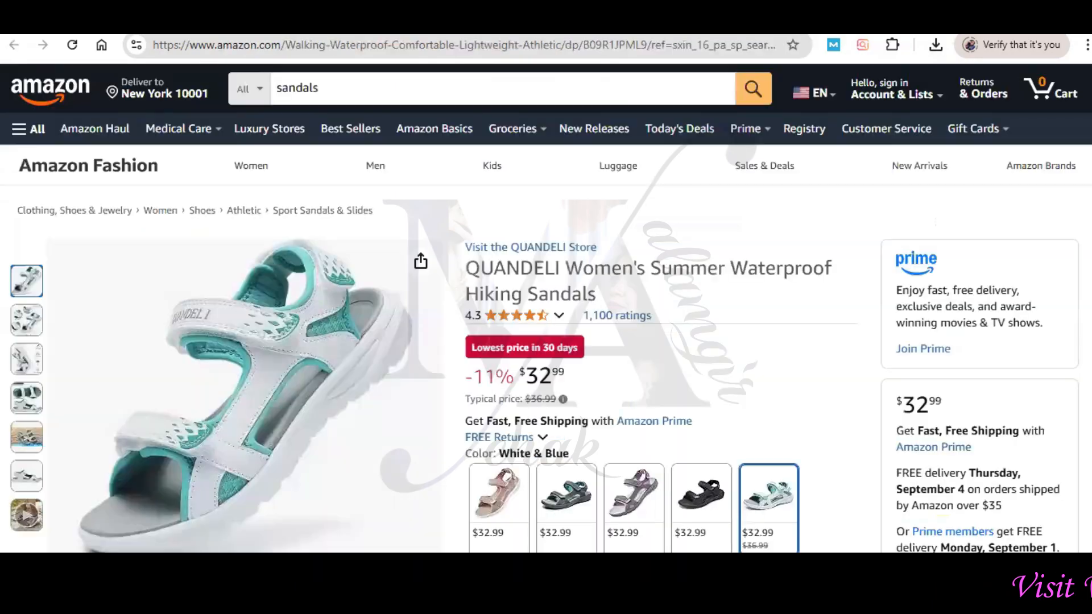
Select the product title "QUANDELI Women's Summer Waterproof Hiking Sandals" on Amazon and look it up on Google.
drag(468, 267, 613, 292)
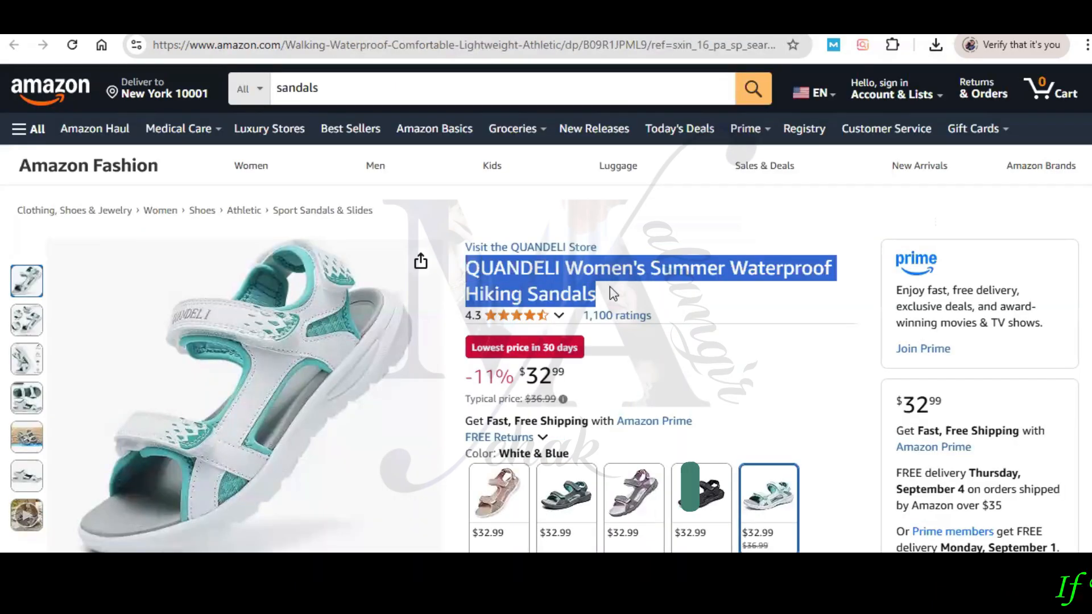
right_click(597, 274)
click(651, 336)
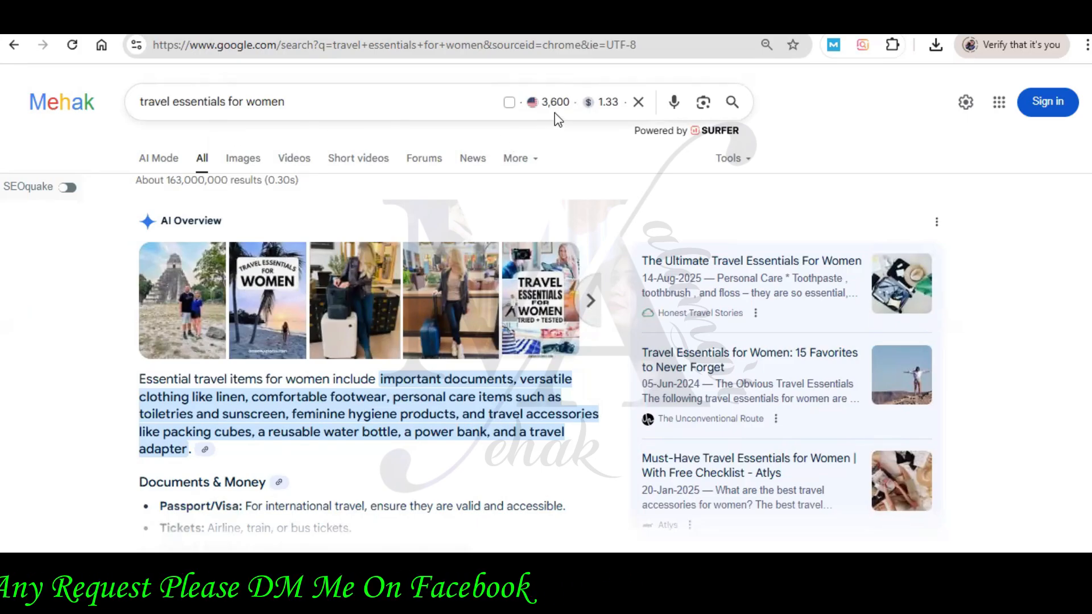
Review the Google results for "travel essentials for women" and check the niche selection section of the Word document.
scroll(557, 209, down, 3)
scroll(560, 207, down, 3)
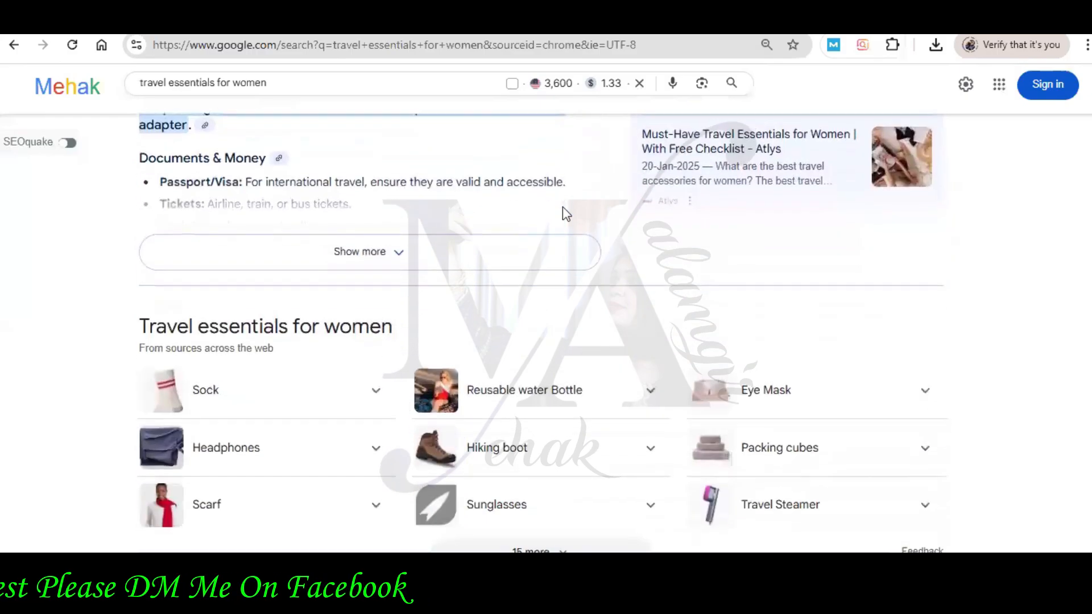
scroll(580, 211, down, 3)
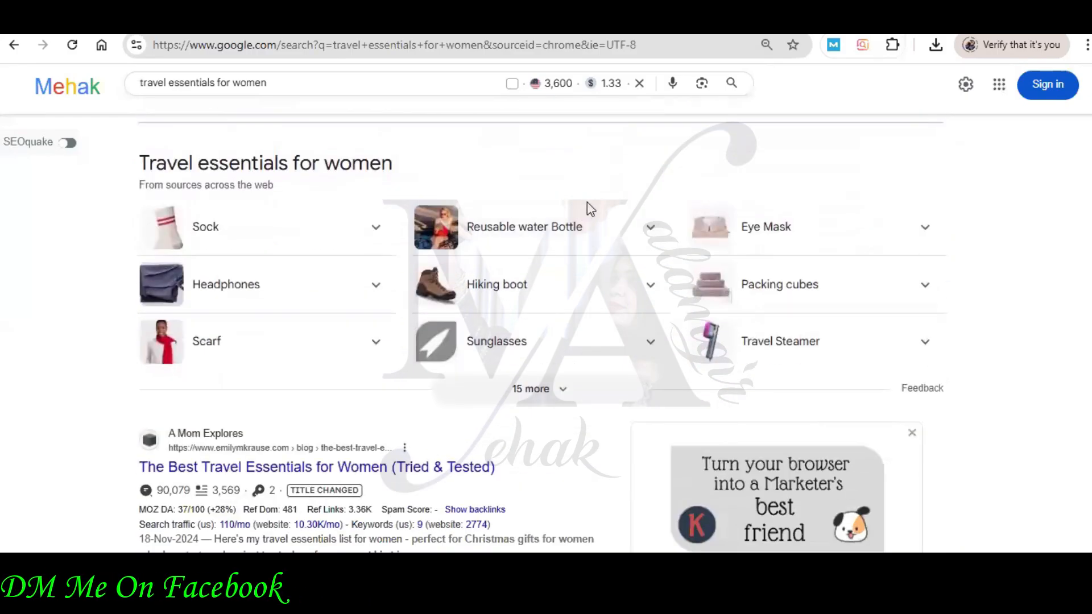
scroll(587, 202, up, 9)
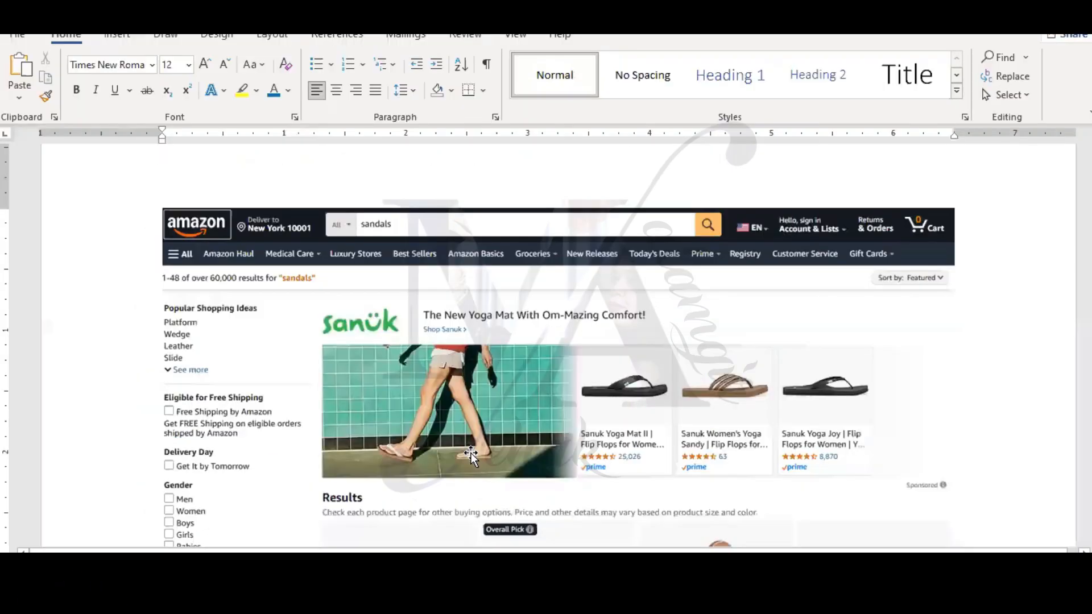
scroll(472, 453, up, 8)
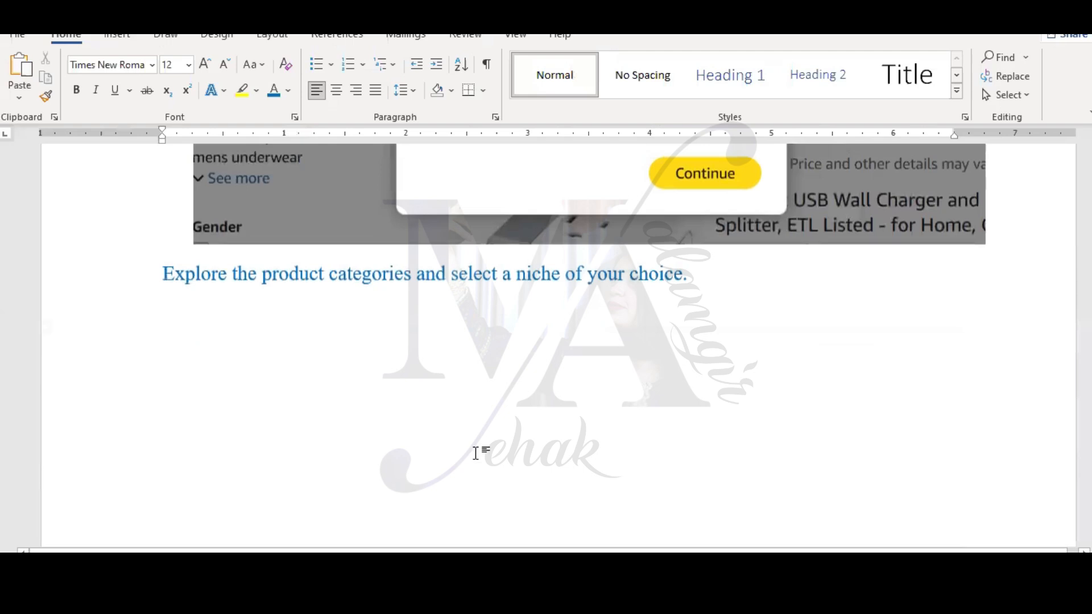
scroll(479, 453, down, 10)
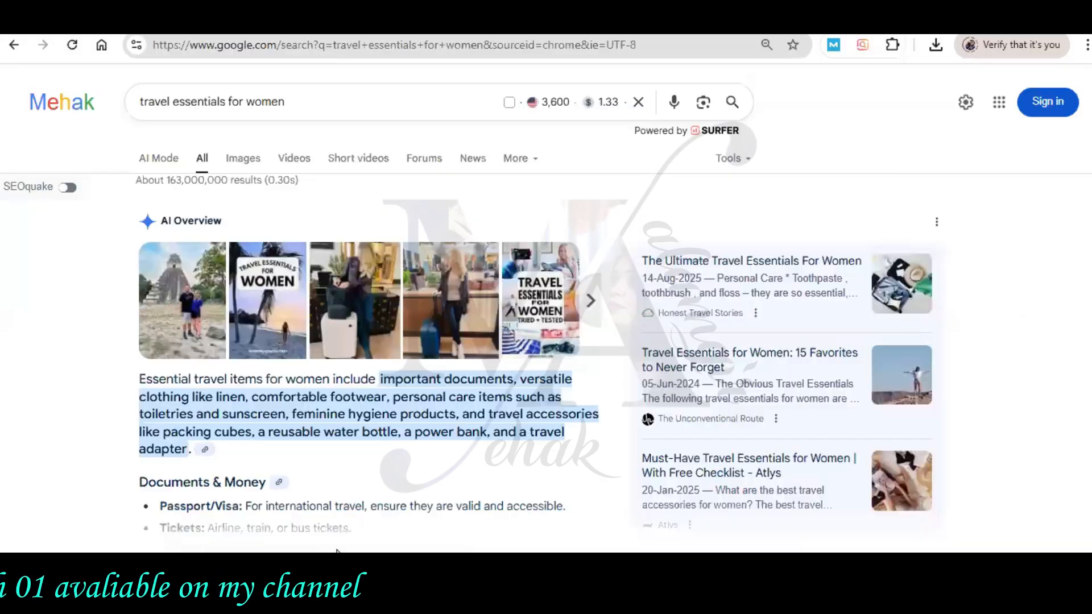
Find the Moz website in a new tab and open its free SEO tools to reach Keyword Explorer.
key(ctrl+t)
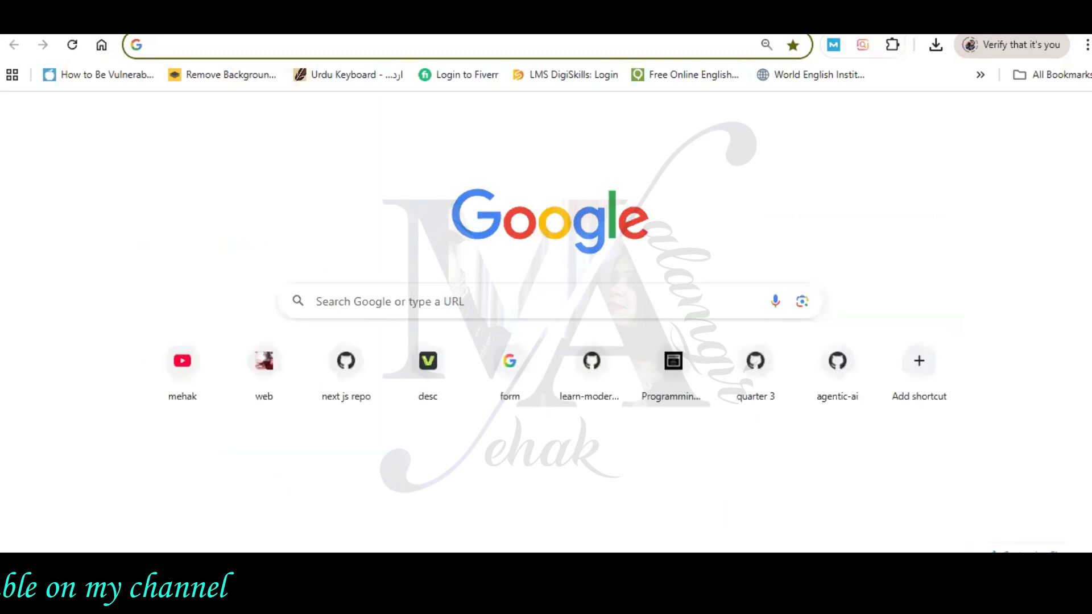
text(moz)
key(Return)
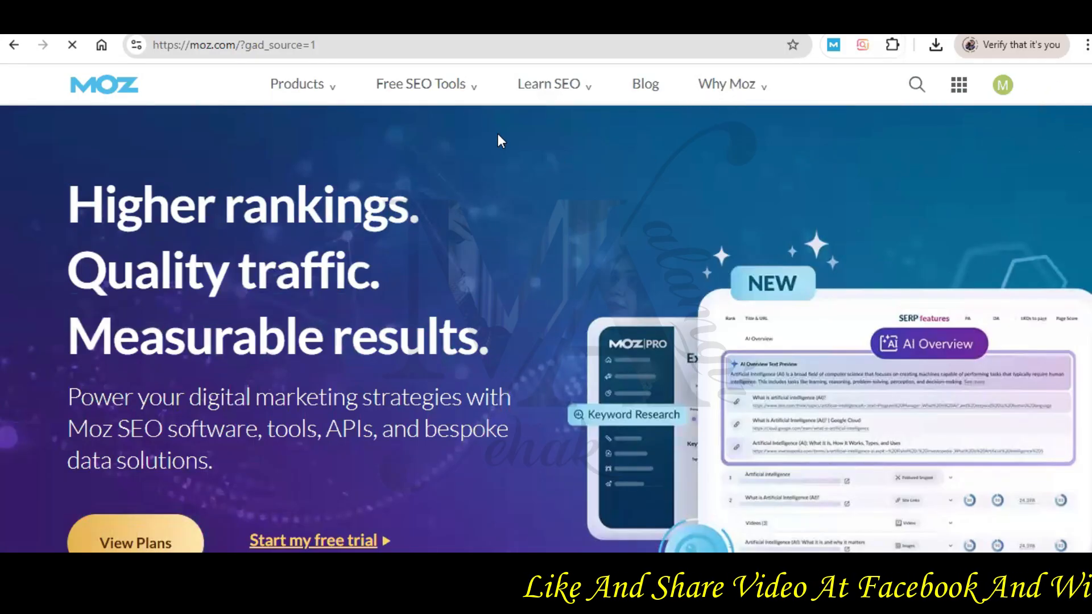
click(474, 91)
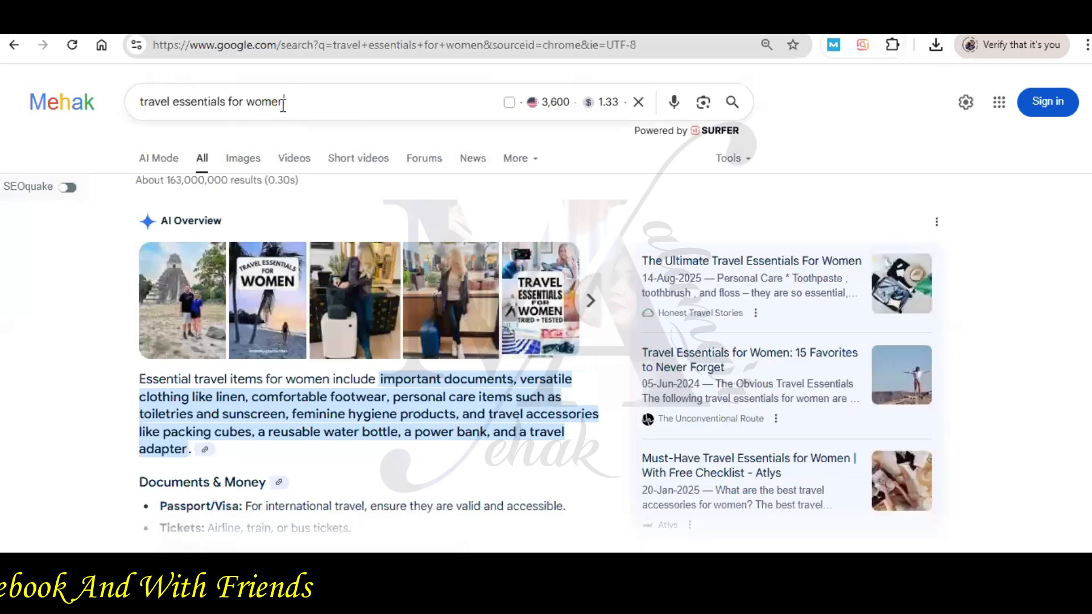
Copy the keyword "travel essentials for women" from the Google search and paste it into Moz Keyword Explorer.
drag(291, 104, 139, 101)
right_click(273, 111)
click(304, 185)
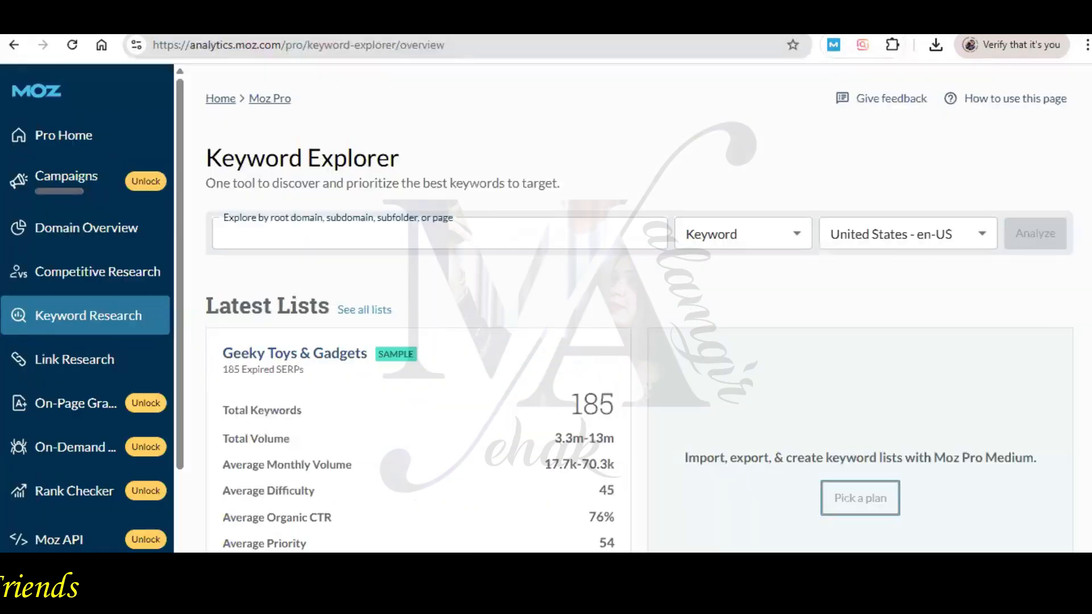
click(549, 242)
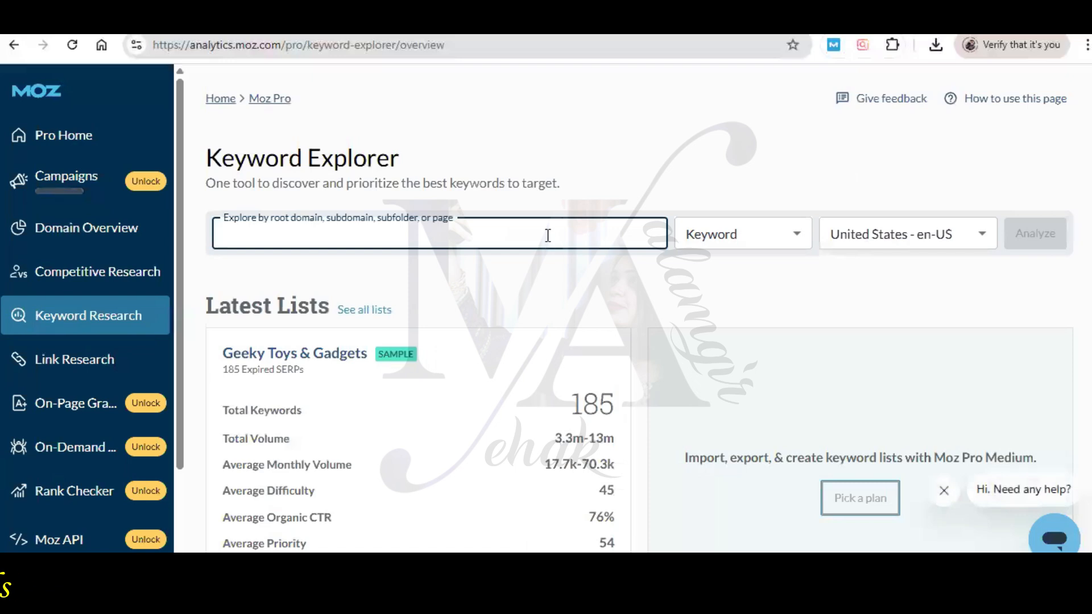
right_click(548, 236)
click(574, 393)
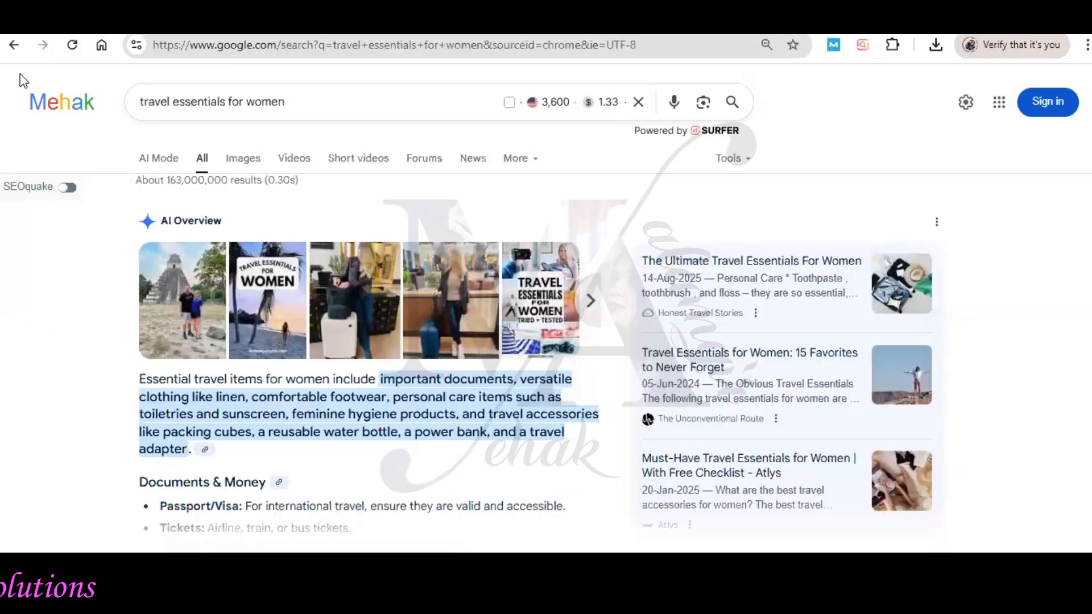
Capture the Google search bar with its Keyword Surfer volume and paste the screenshot into Word below the keyword difficulty bullet.
key(super+shift+s)
drag(15, 63, 790, 173)
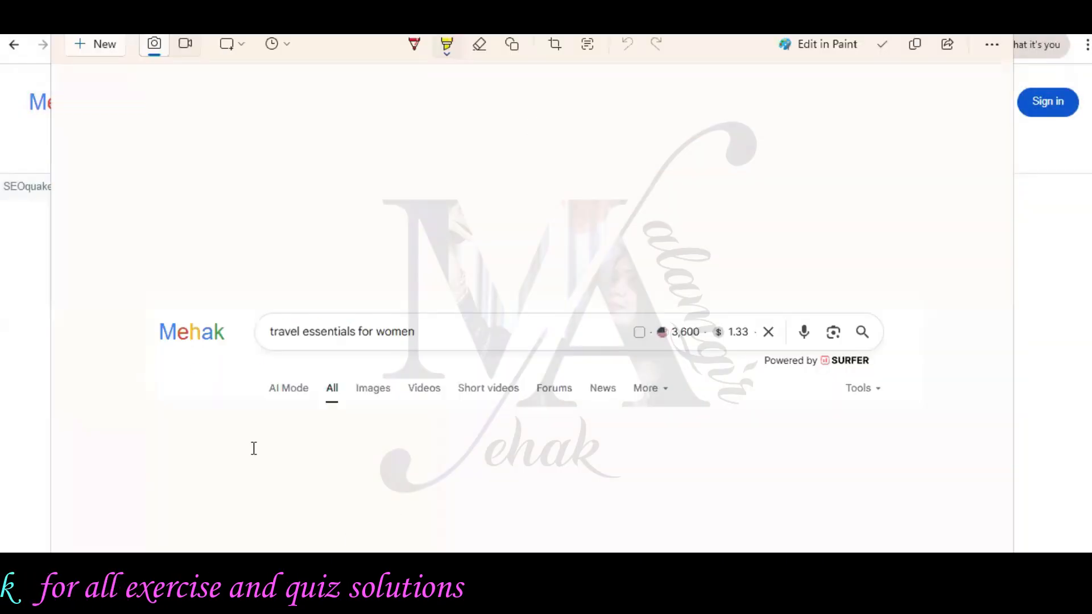
key(alt+Tab)
key(ctrl+v)
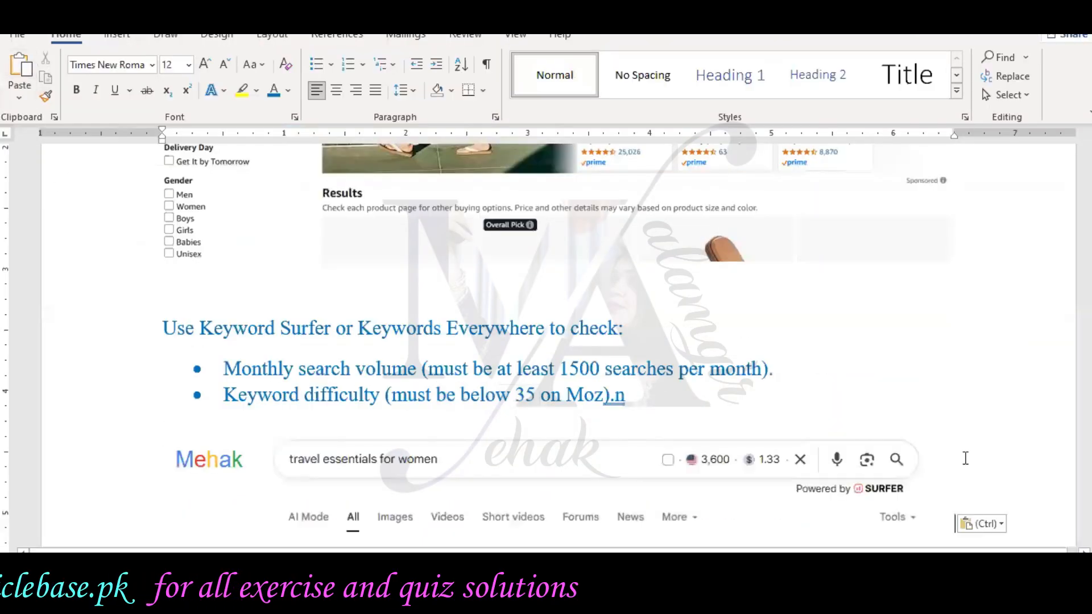
key(Return)
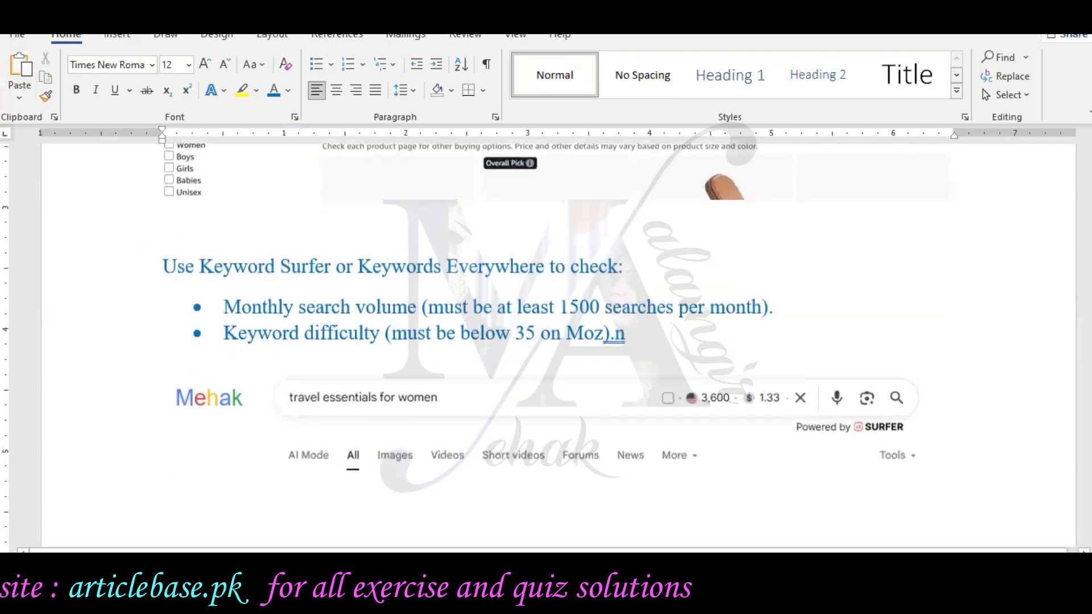
Capture the Moz overview for "travel essentials for women" and paste the screenshot into Word below the Google search bar image.
key(alt+Tab)
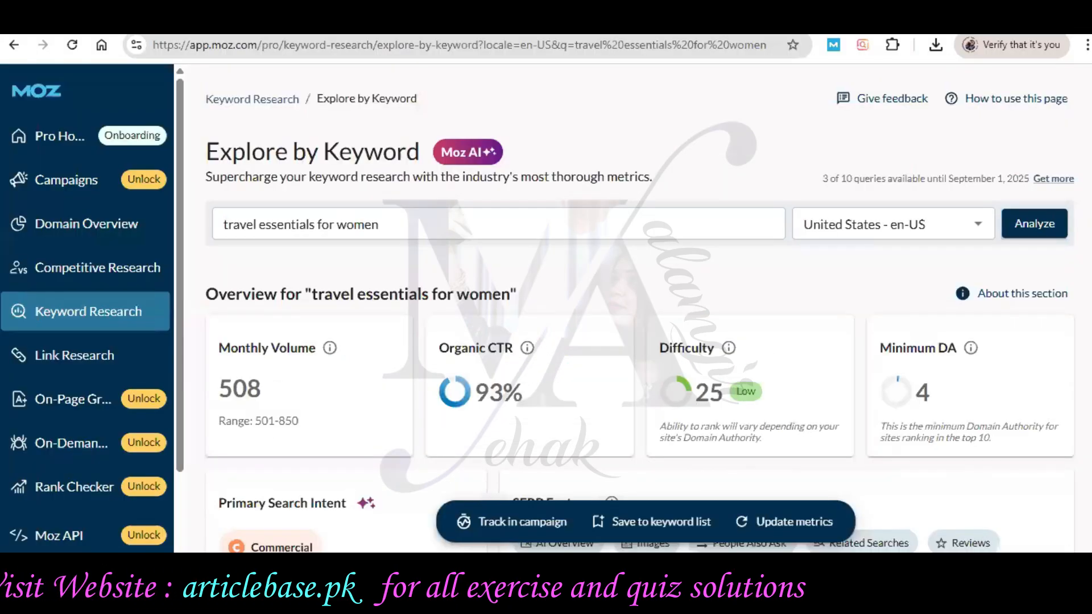
key(alt+Tab)
key(ctrl+n)
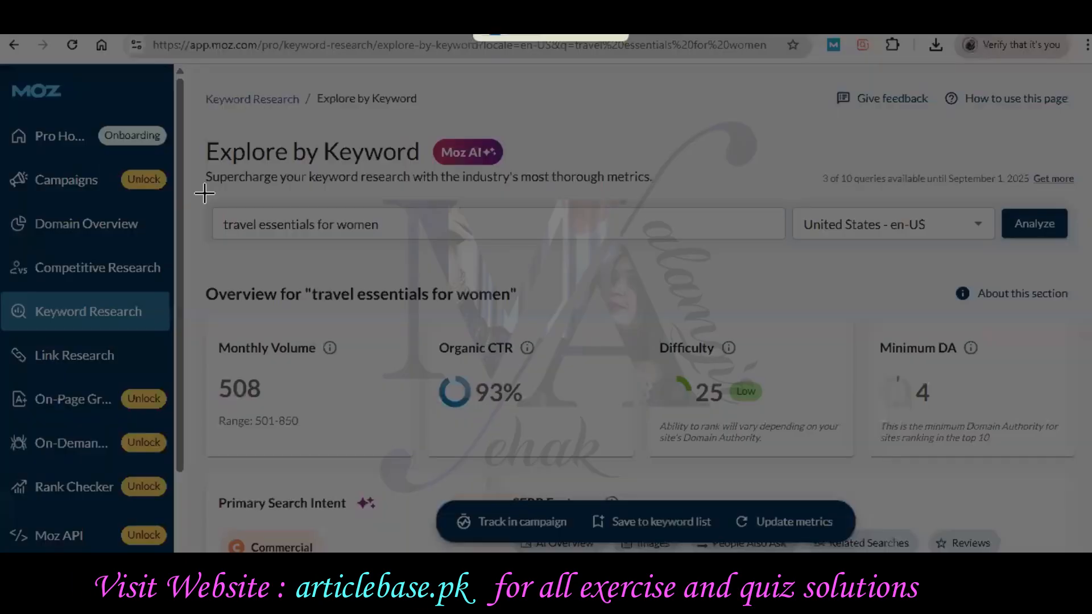
drag(1, 64, 1089, 496)
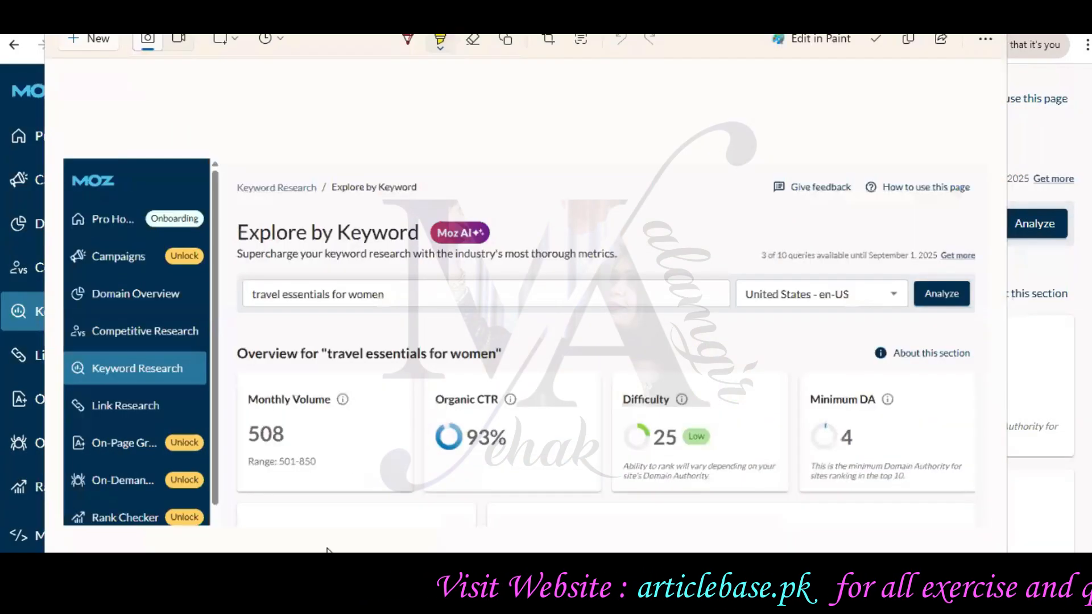
click(332, 594)
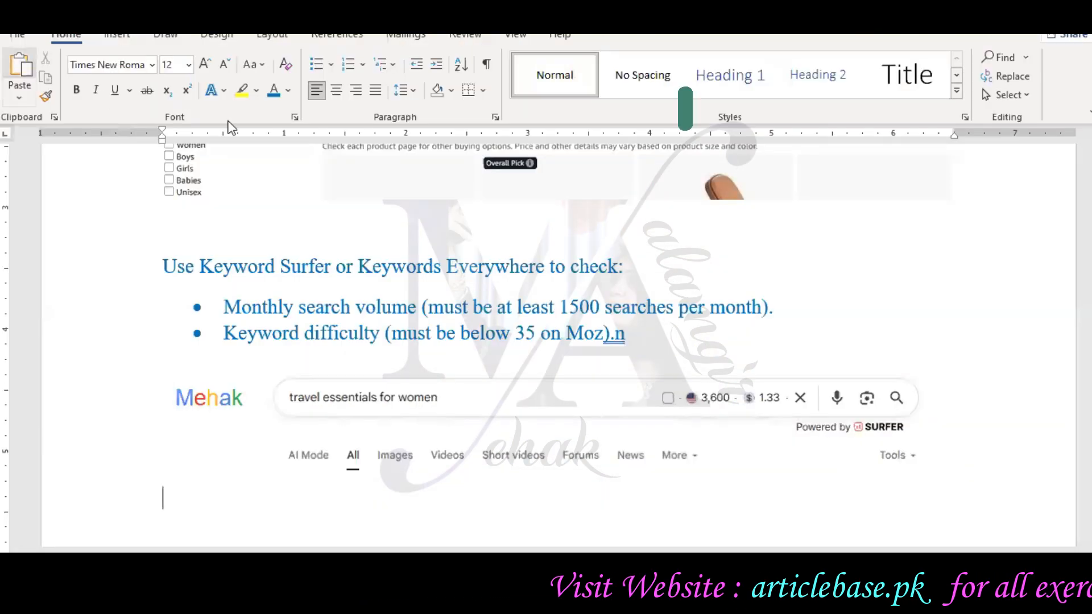
key(ctrl+v)
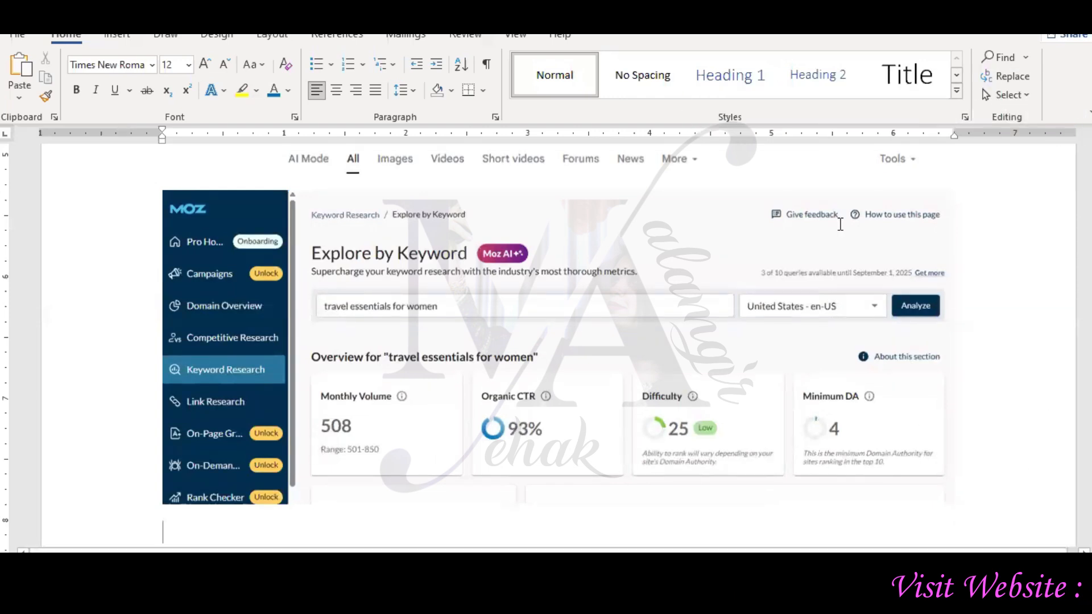
key(alt+Tab)
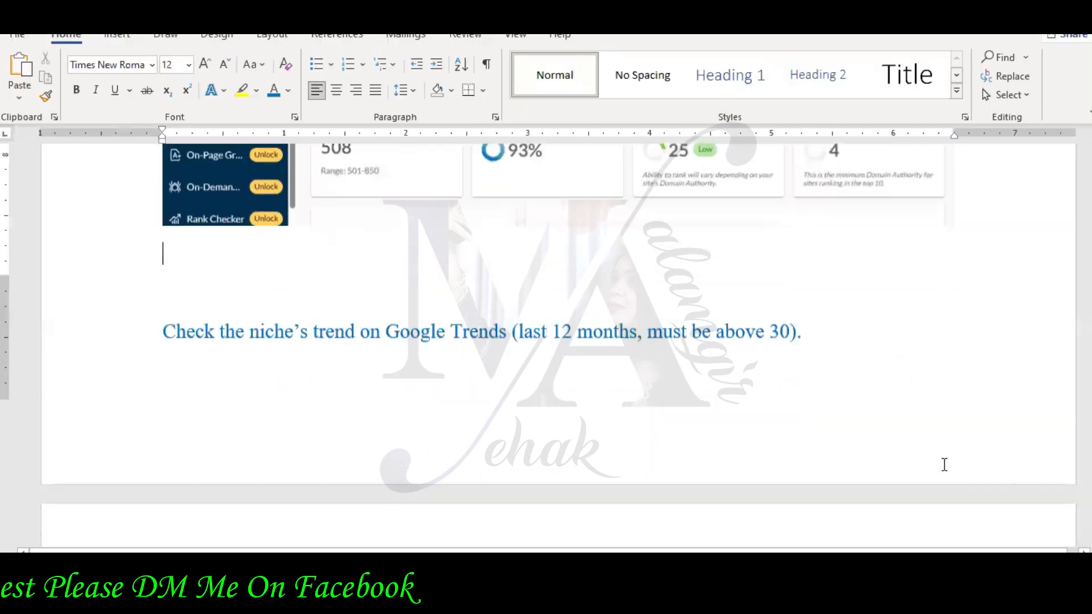
key(BackSpace)
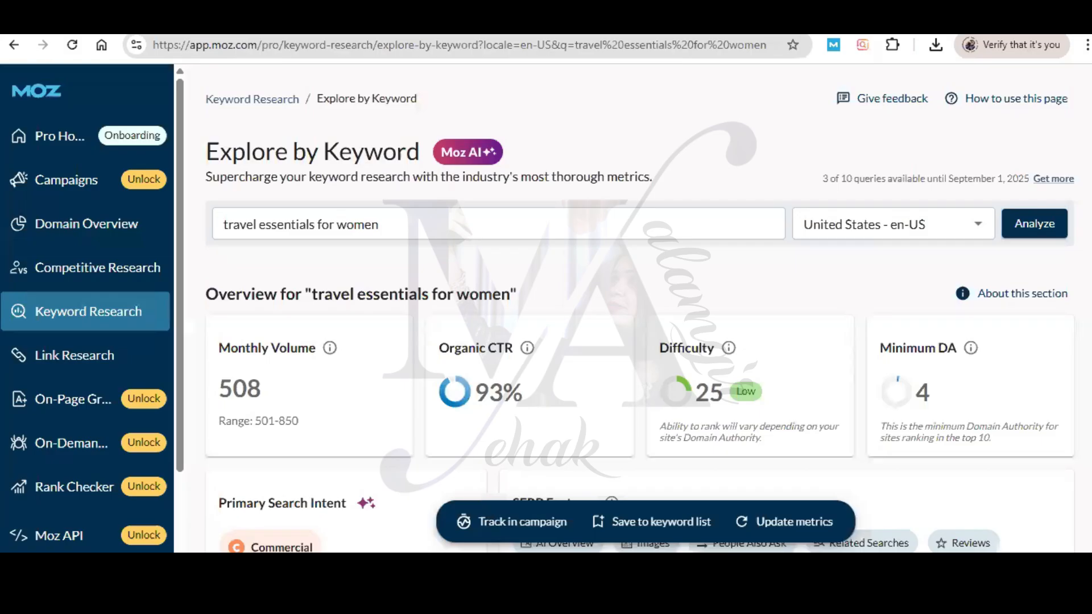
Search Google for "Google Trends" in a new browser tab and open the Google Trends site.
key(ctrl+t)
click(367, 313)
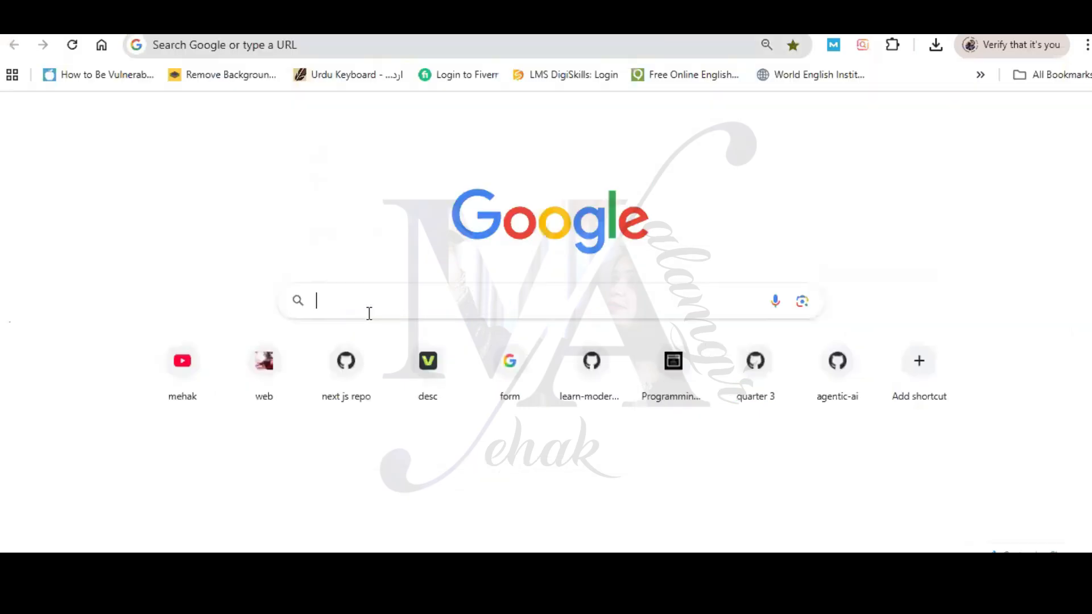
right_click(368, 312)
click(395, 394)
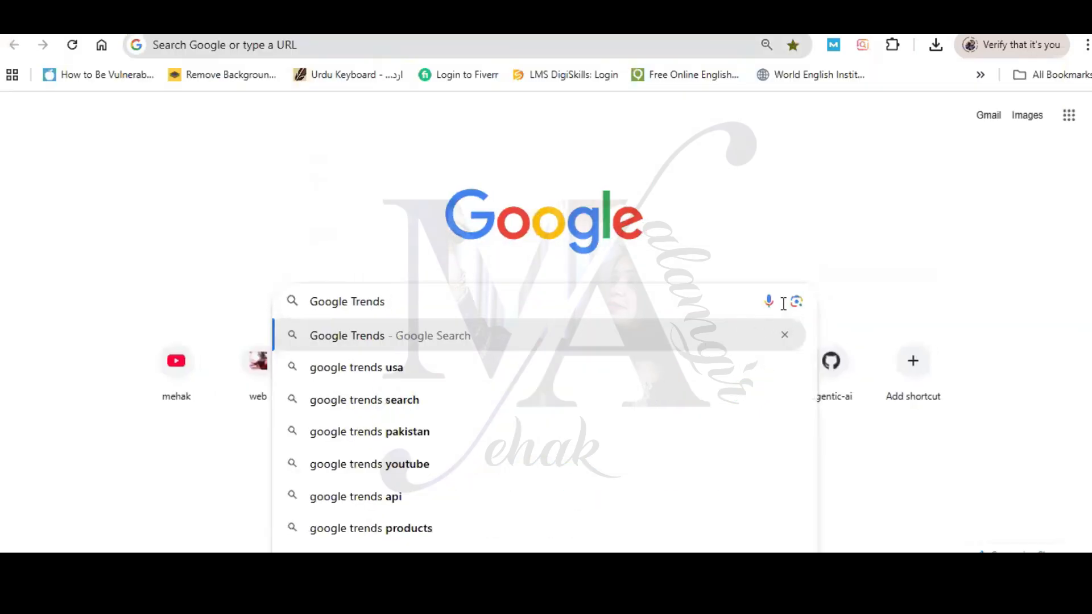
click(732, 345)
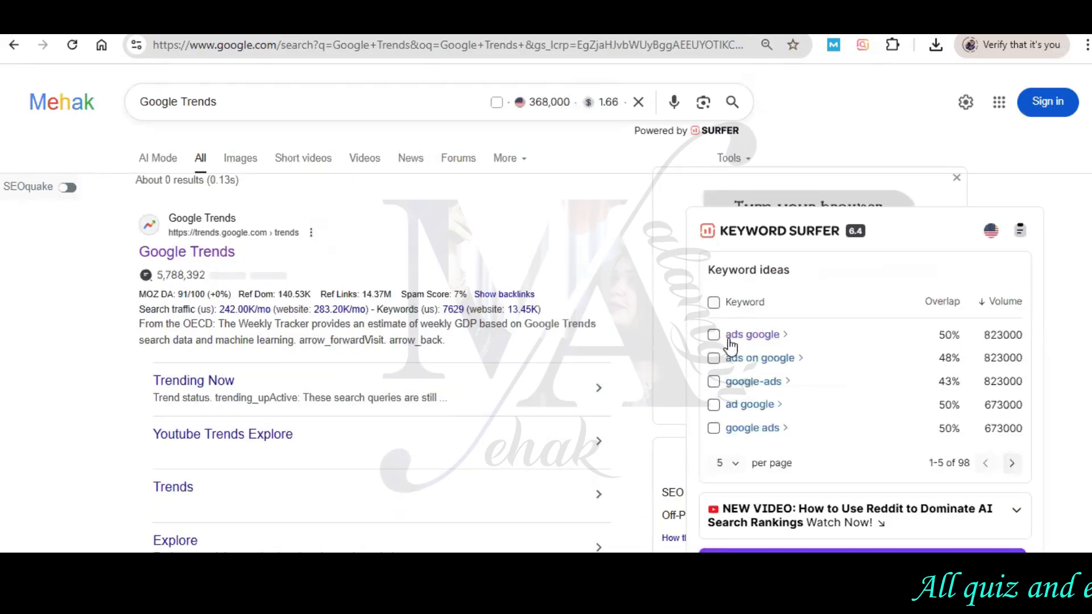
click(199, 254)
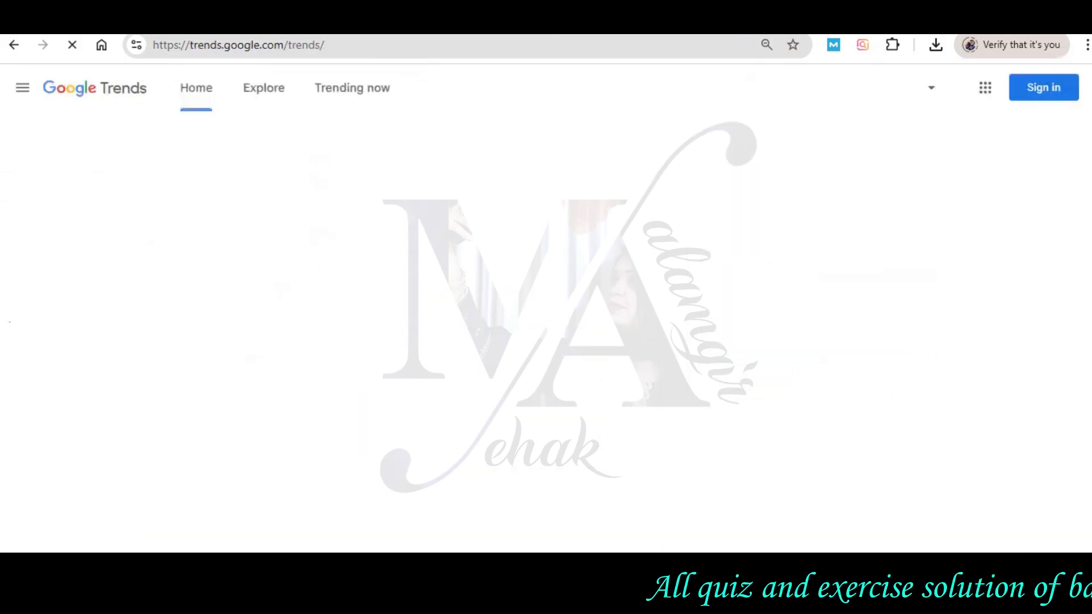
click(585, 260)
right_click(588, 267)
click(622, 393)
key(ctrl+a)
key(BackSpace)
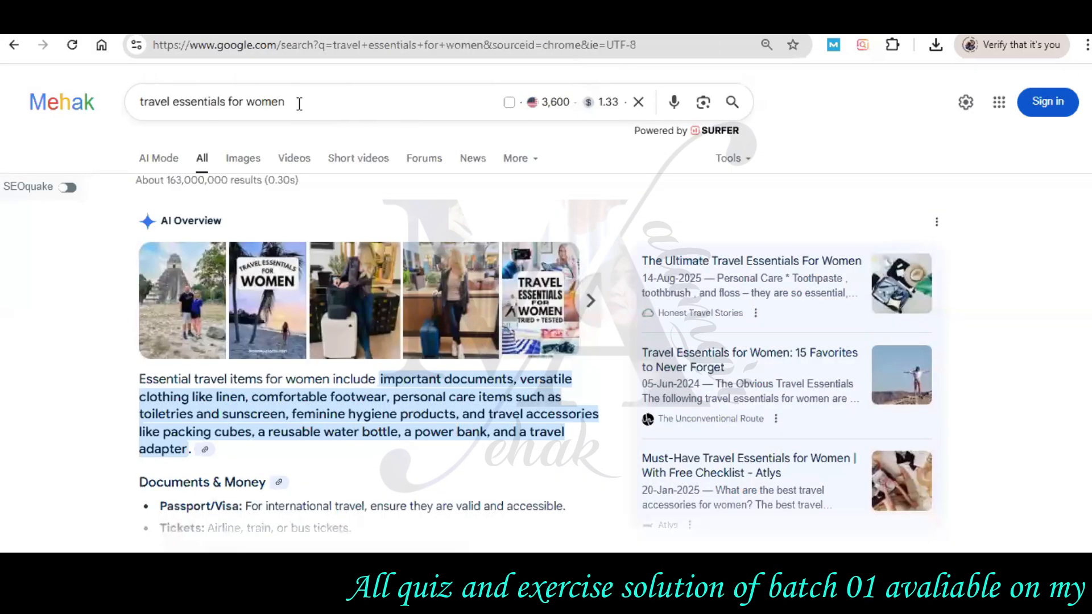
Copy "travel essentials for women" from the Google search, paste it into the Google Trends keyword field and explore it.
drag(298, 103, 138, 105)
key(ctrl+c)
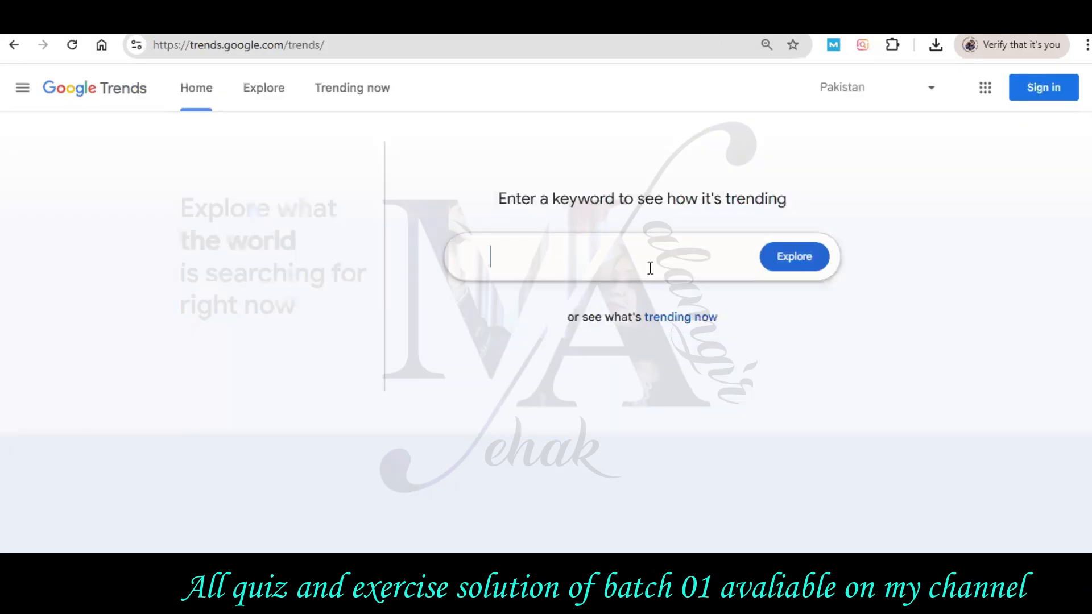
text(V)
key(BackSpace)
key(ctrl+v)
click(797, 267)
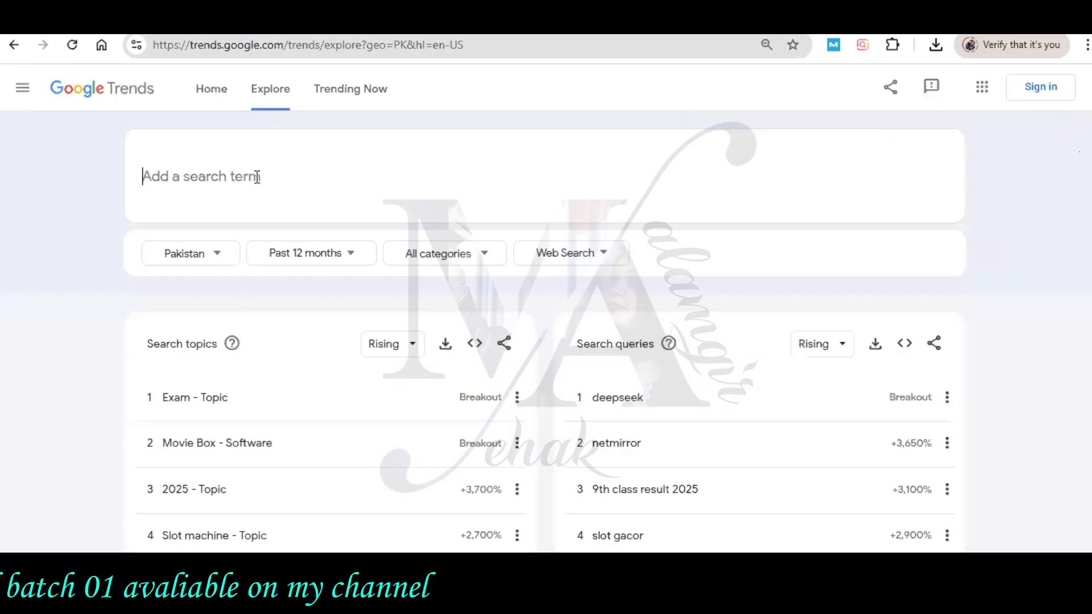
Enter "travel essentials for women" as the Explore search term and set the region to Worldwide.
right_click(255, 186)
click(316, 375)
click(236, 254)
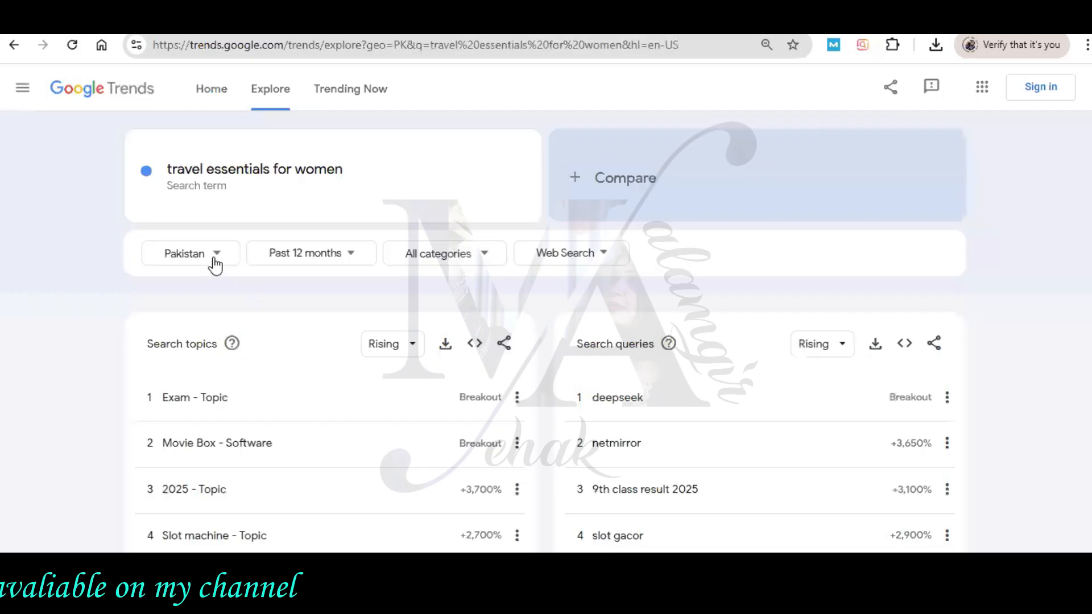
click(215, 258)
click(223, 298)
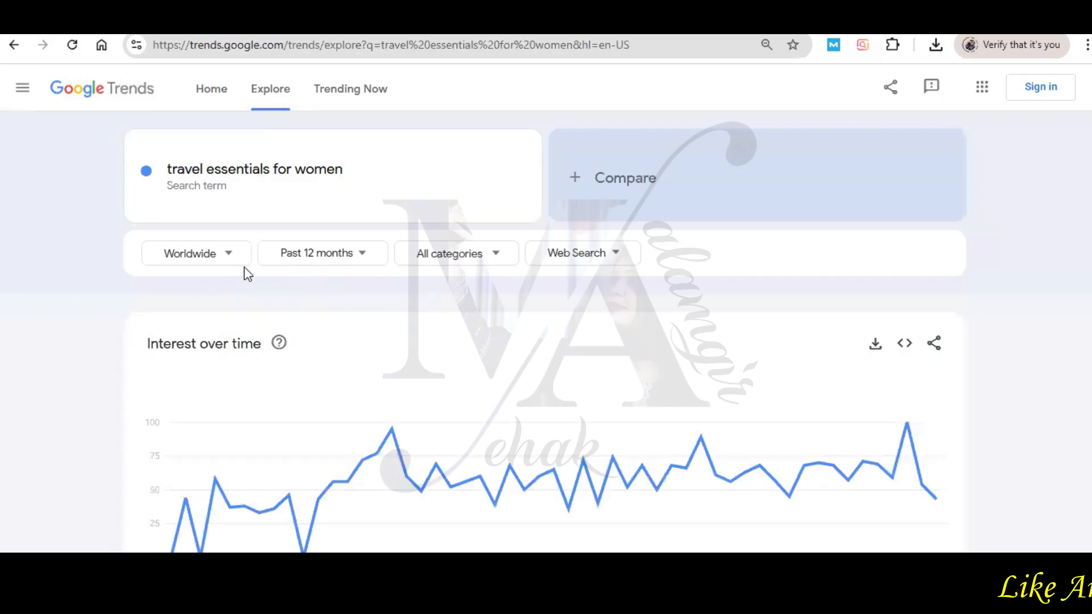
Try to view the keyword's trend with the region set to United States.
click(228, 263)
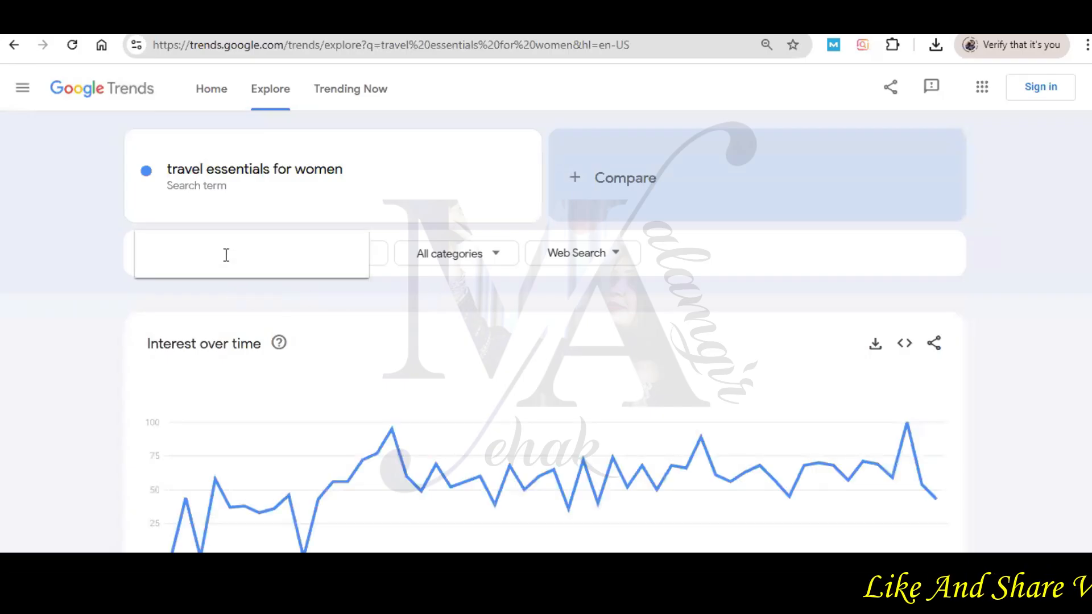
scroll(318, 358, down, 3)
scroll(318, 358, down, 8)
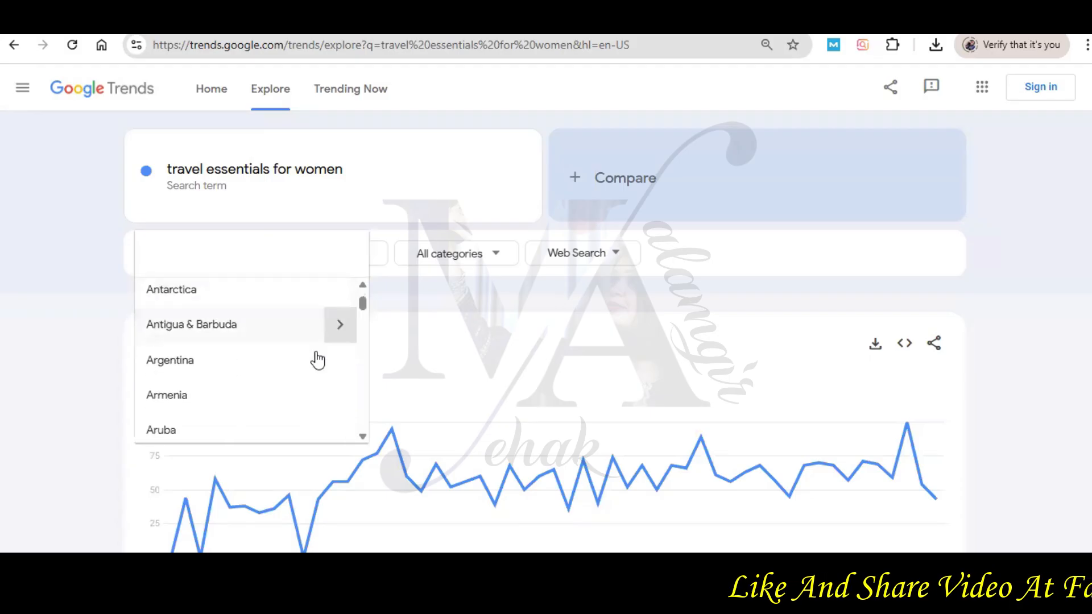
scroll(318, 359, down, 8)
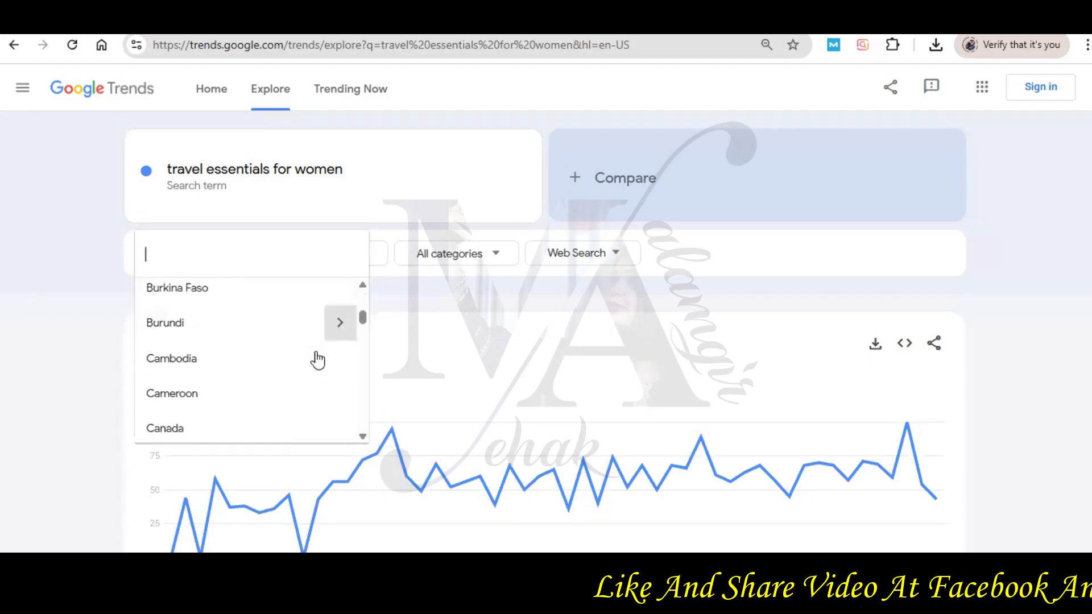
scroll(318, 359, down, 8)
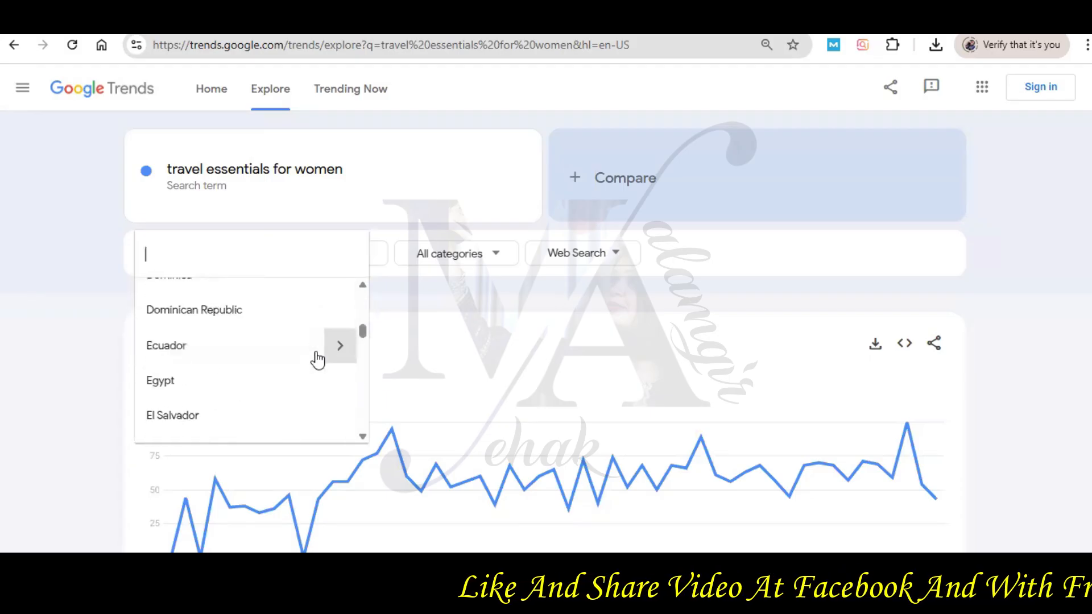
scroll(320, 356, down, 10)
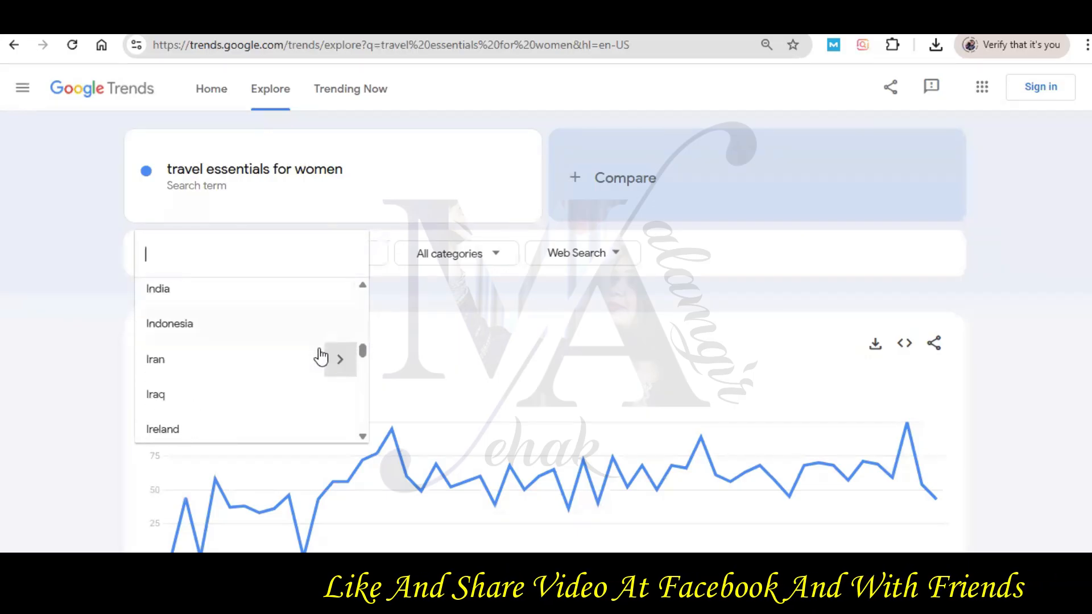
scroll(320, 357, down, 8)
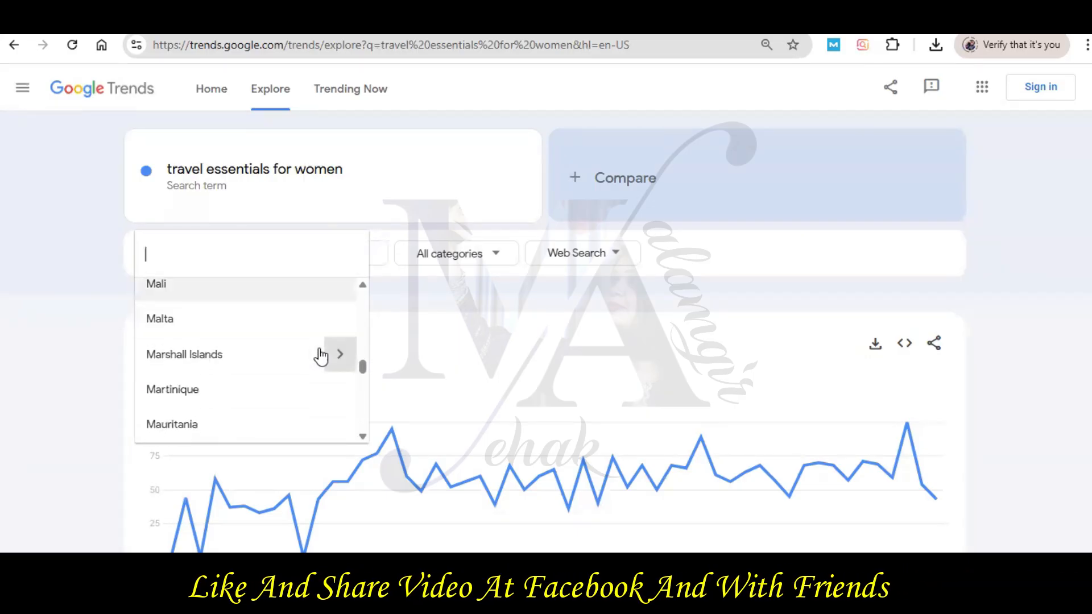
scroll(323, 355, down, 10)
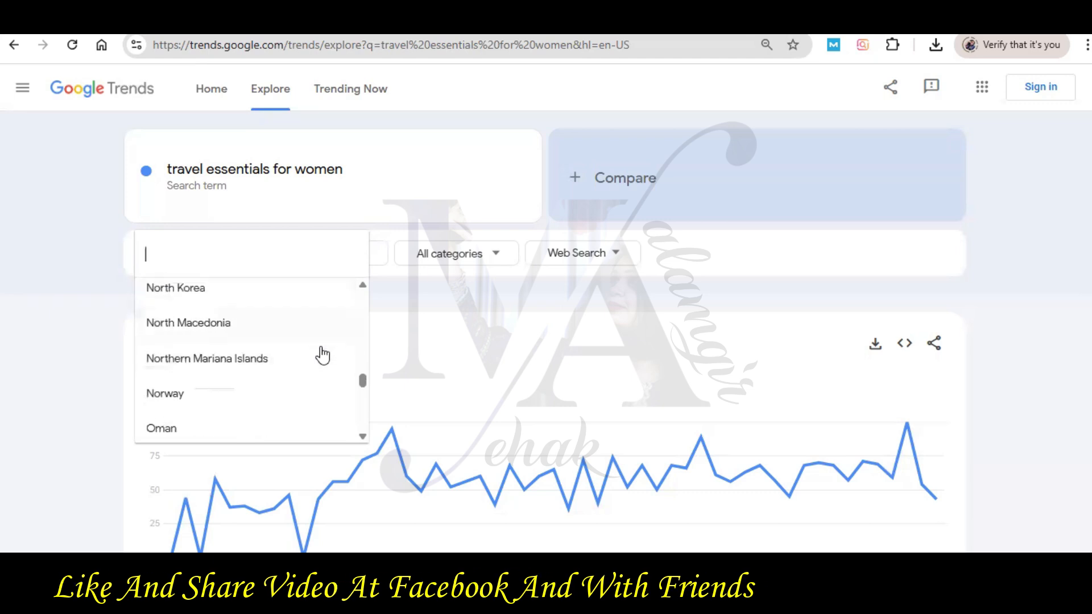
scroll(325, 355, down, 10)
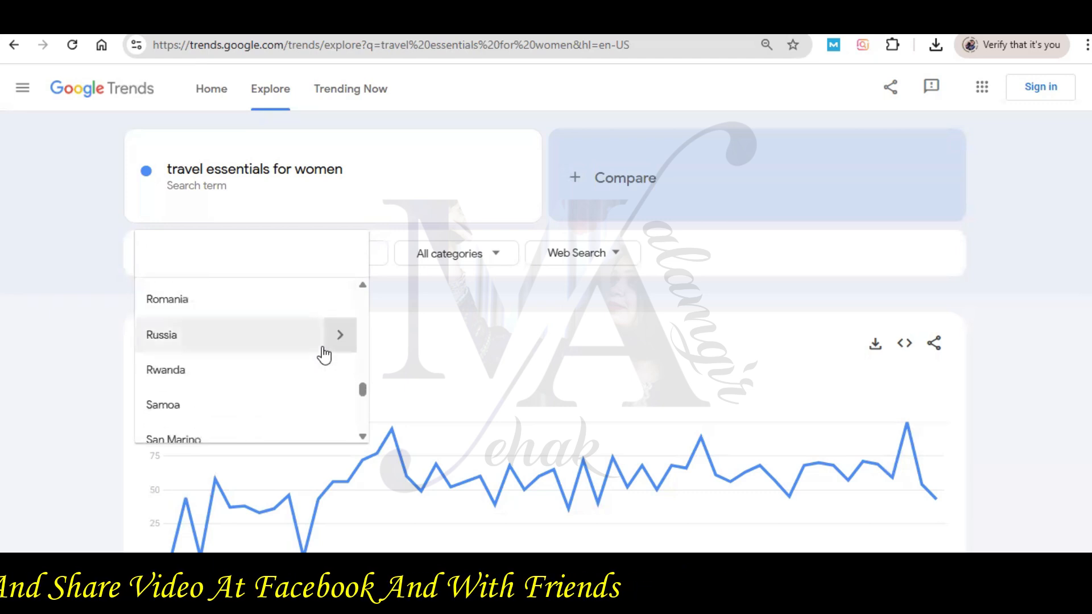
scroll(324, 355, down, 10)
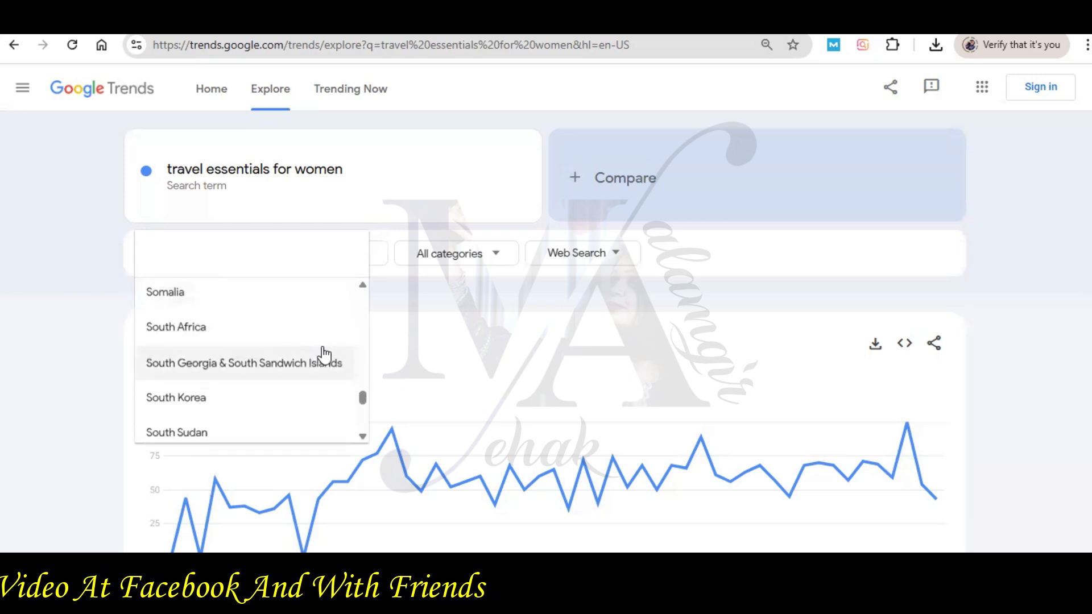
scroll(324, 355, down, 10)
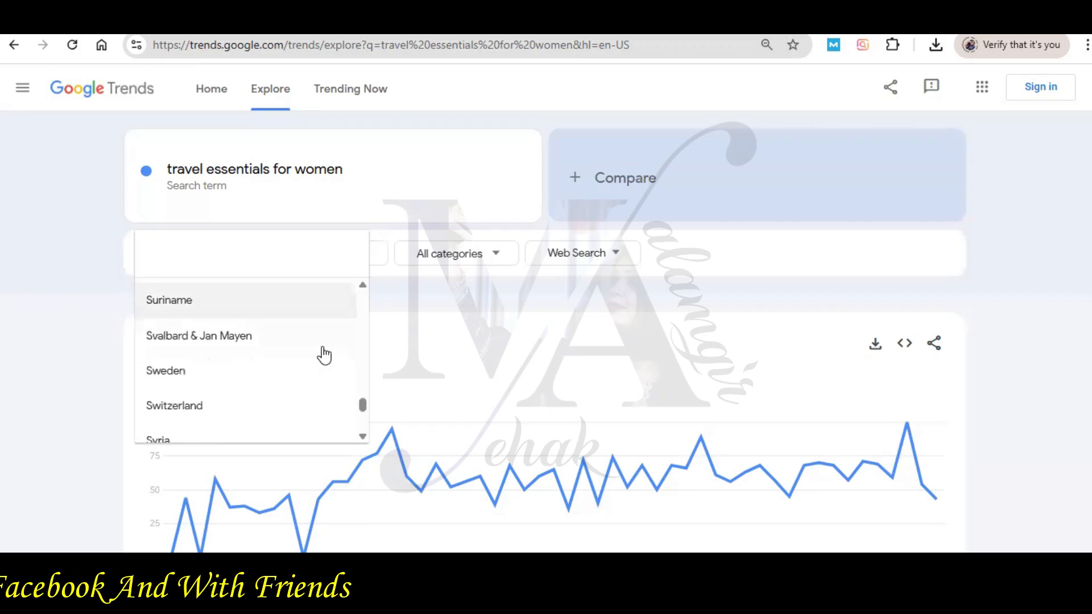
scroll(324, 356, down, 3)
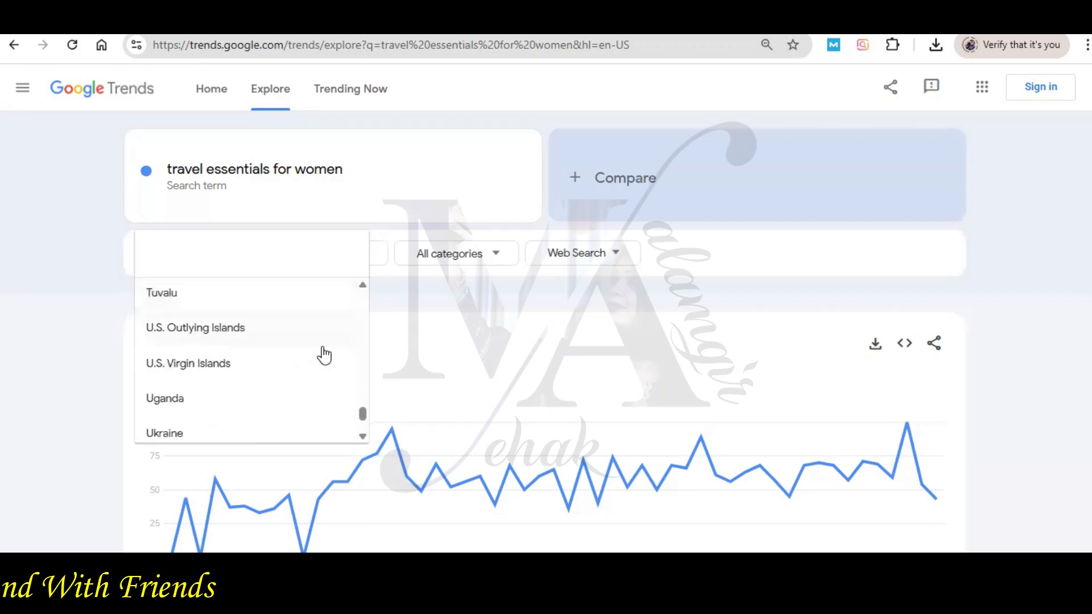
scroll(324, 353, up, 2)
scroll(325, 352, down, 5)
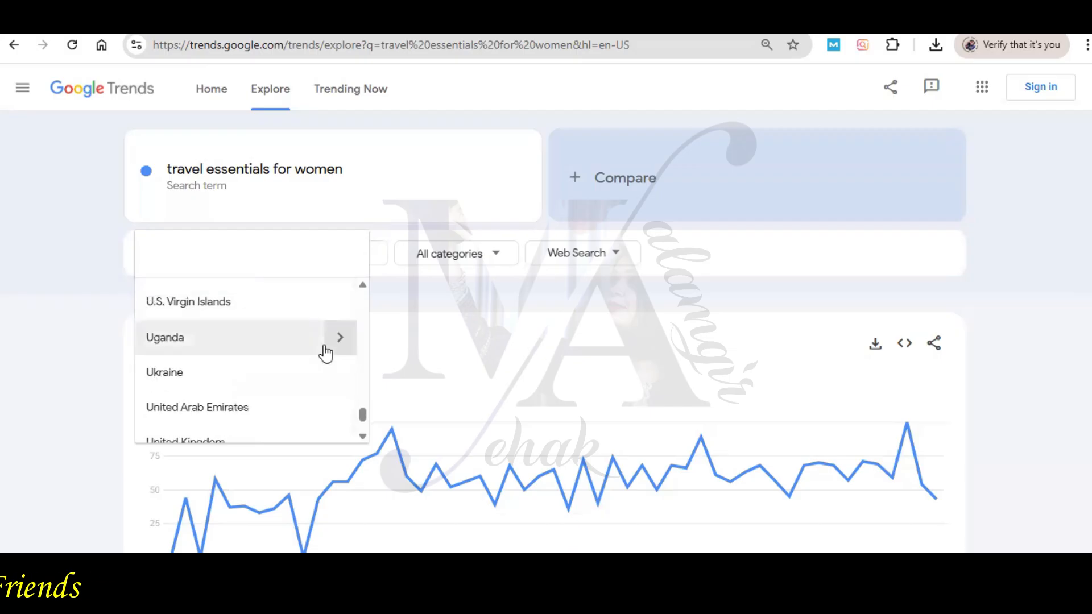
scroll(327, 352, down, 2)
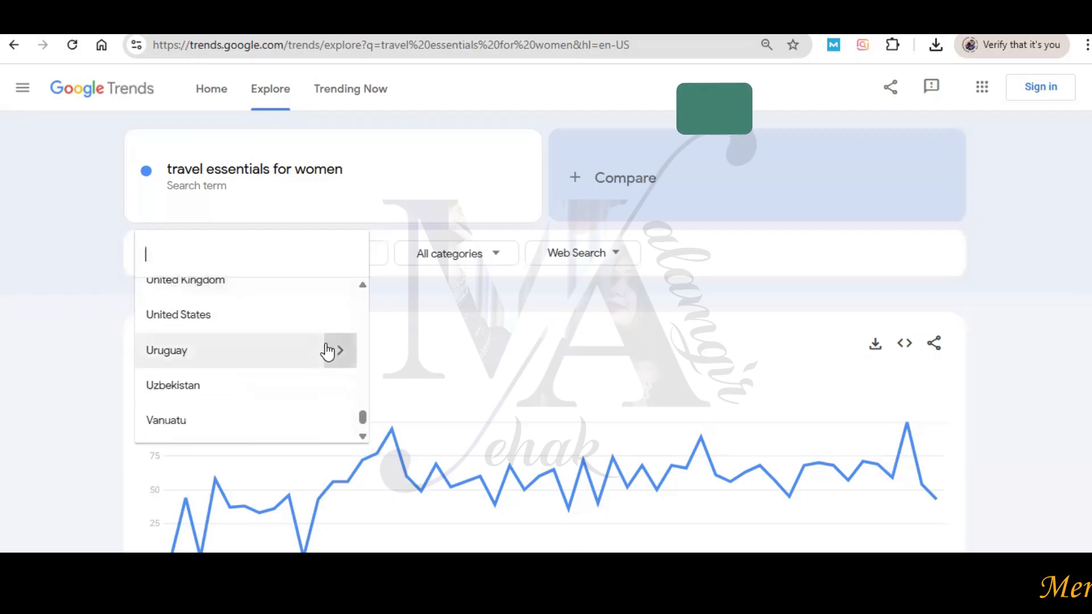
click(291, 319)
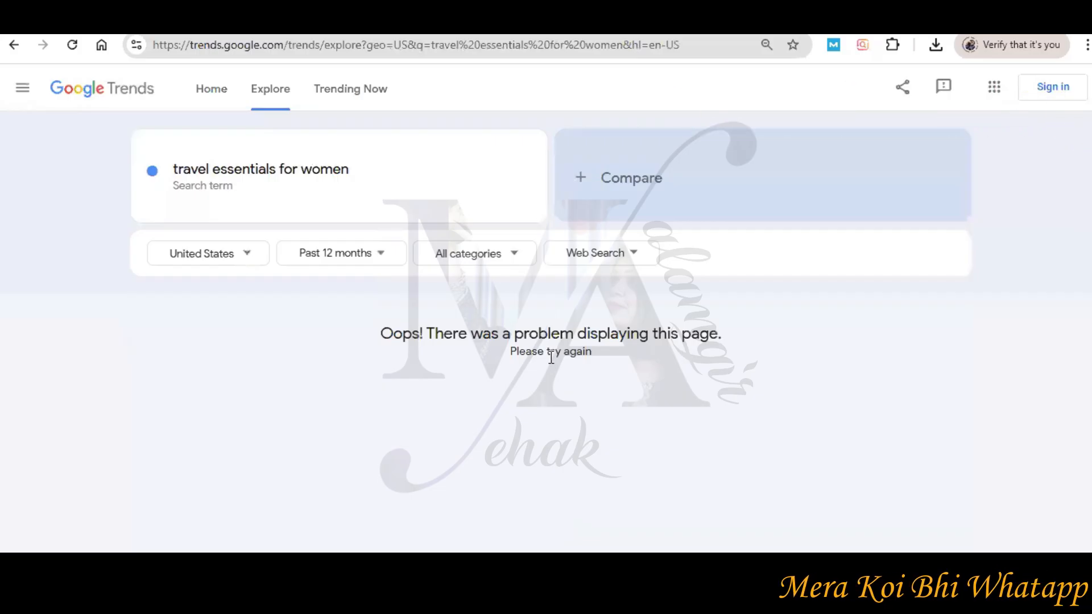
Resubmit the "travel essentials for women" search term and set the region back to Worldwide.
click(399, 174)
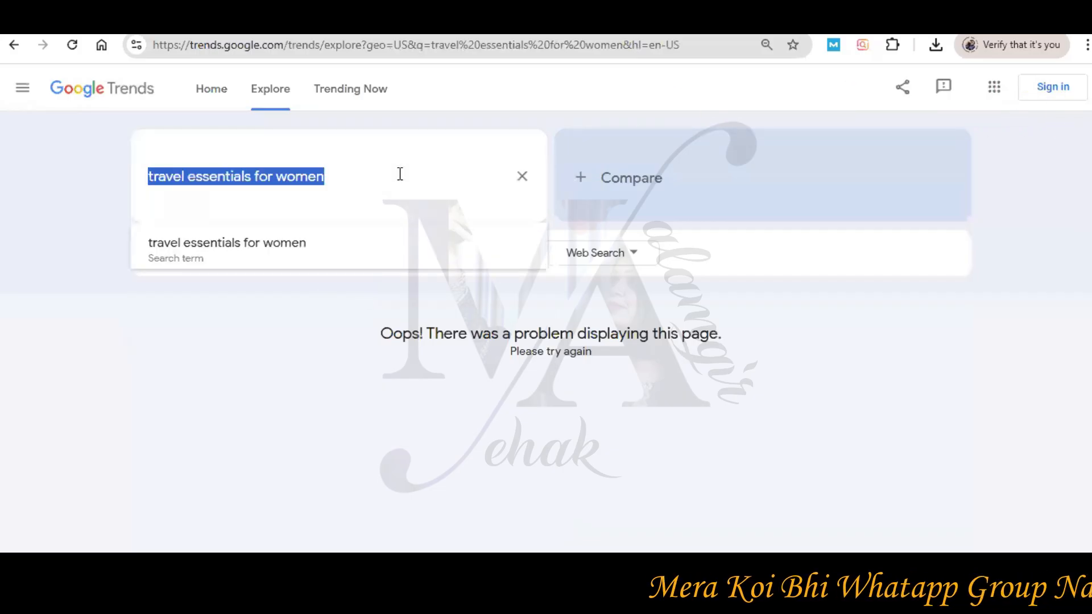
key(Return)
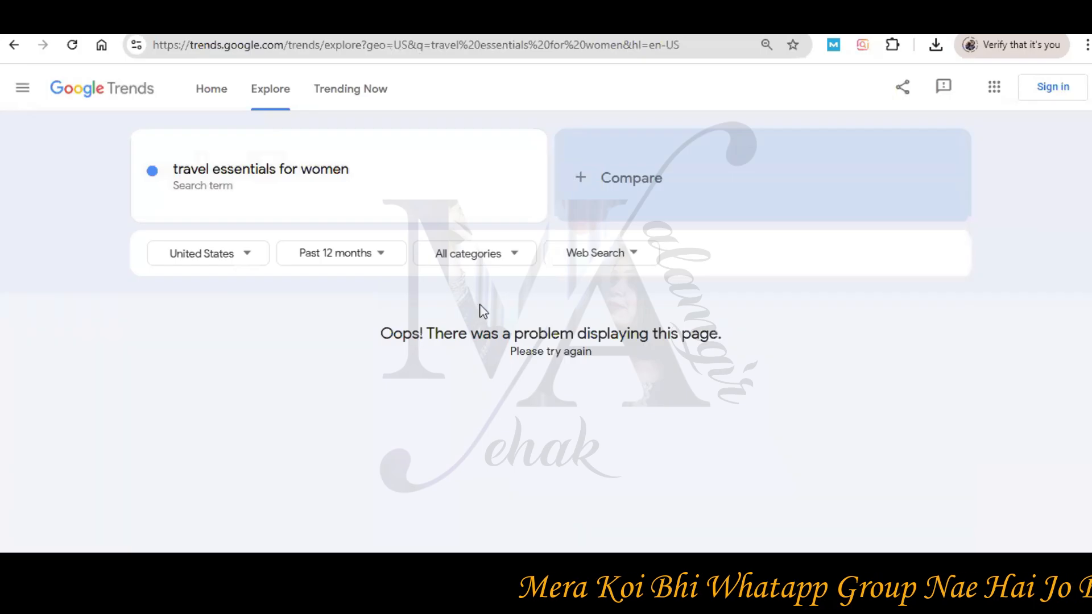
click(245, 254)
drag(369, 422, 369, 287)
click(233, 307)
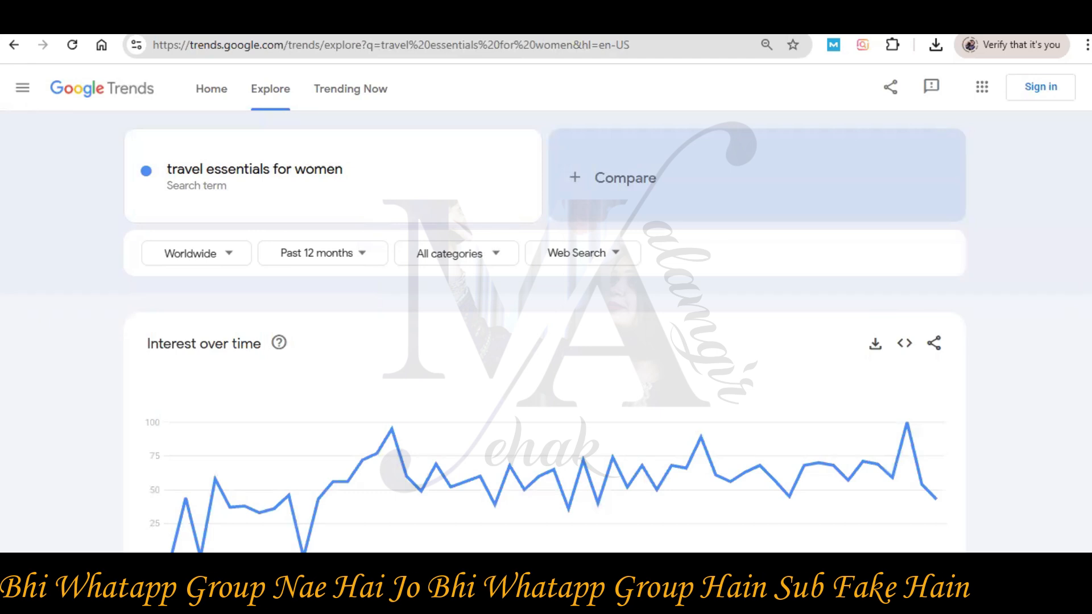
Capture a screenshot of the worldwide Interest over time chart for the past 12 months and return to the Word document.
scroll(544, 329, down, 1)
mouse_move(934, 463)
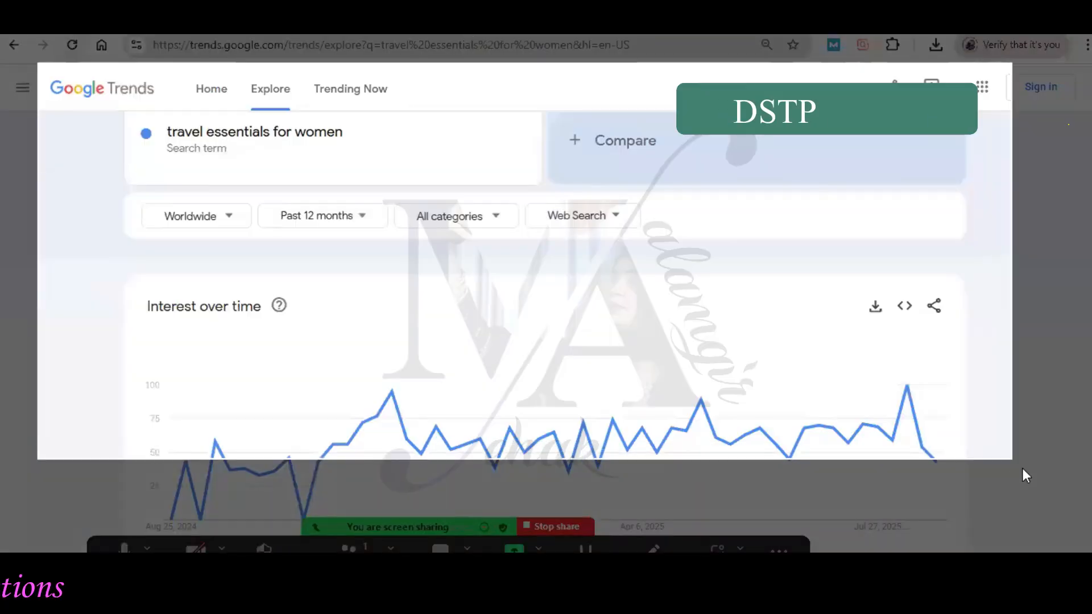
drag(1022, 469, 1067, 519)
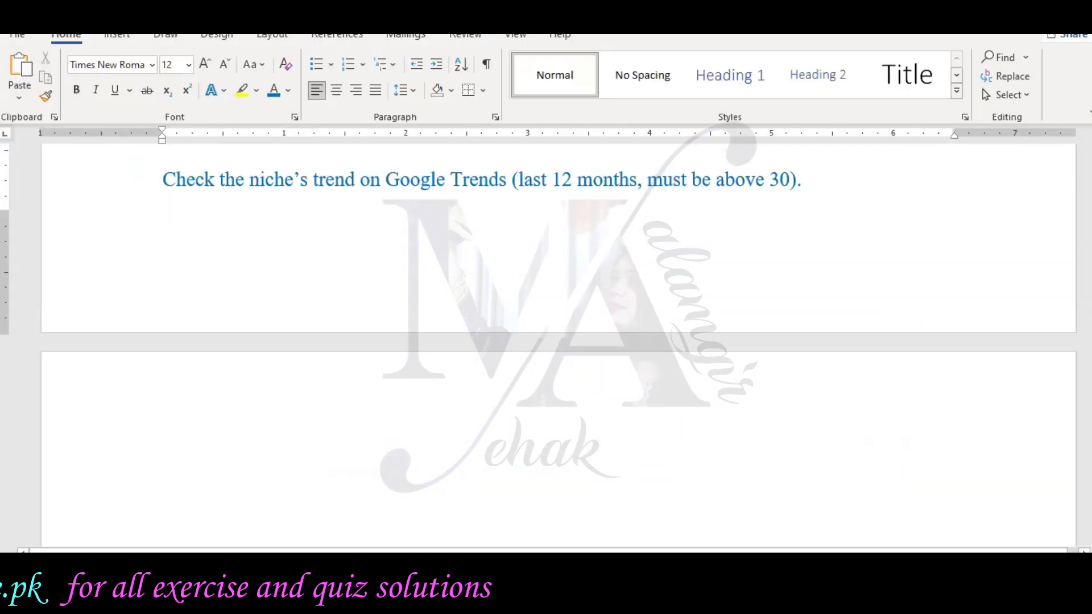
Paste the Google Trends screenshot on the page below the Google Trends instruction in Task 1.
click(163, 485)
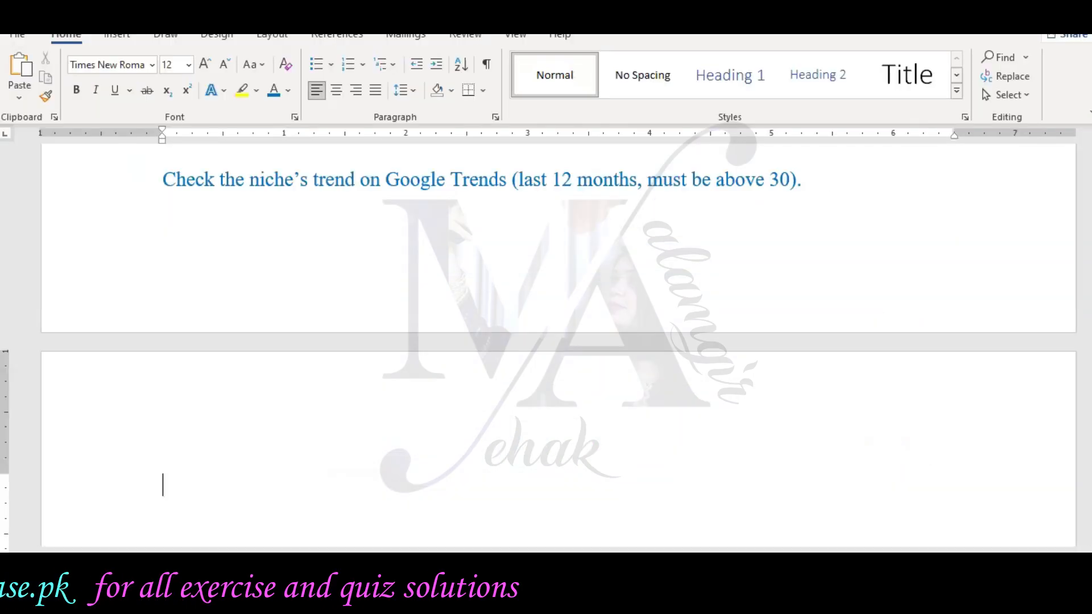
click(29, 71)
scroll(850, 455, down, 1)
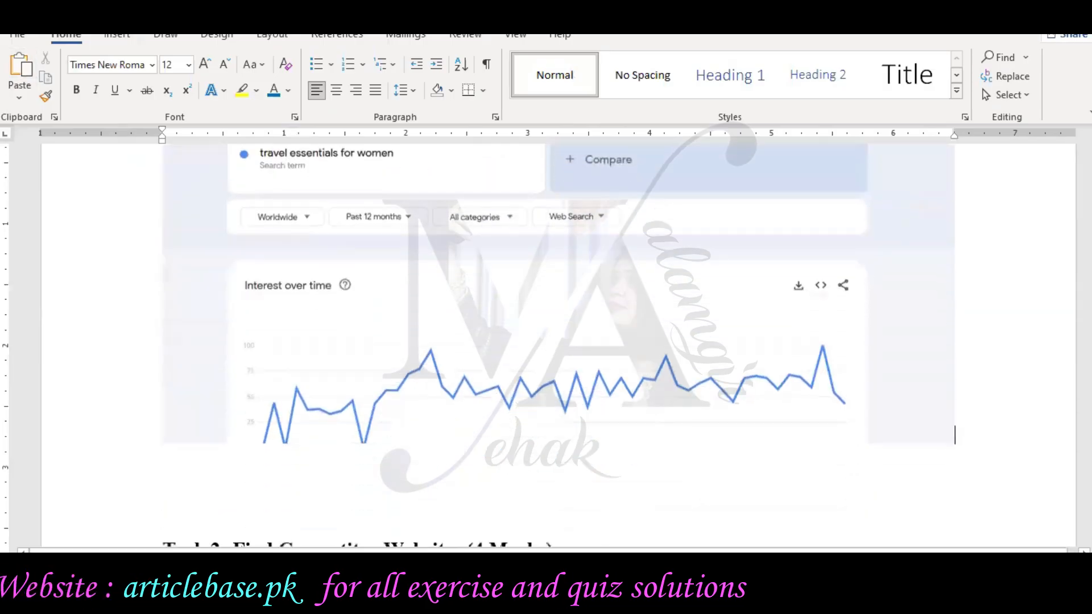
Read the Task 2 competitor instructions and review all Task 1 screenshots, from the Amazon location to the Google Trends chart.
scroll(833, 390, down, 4)
scroll(835, 393, up, 1)
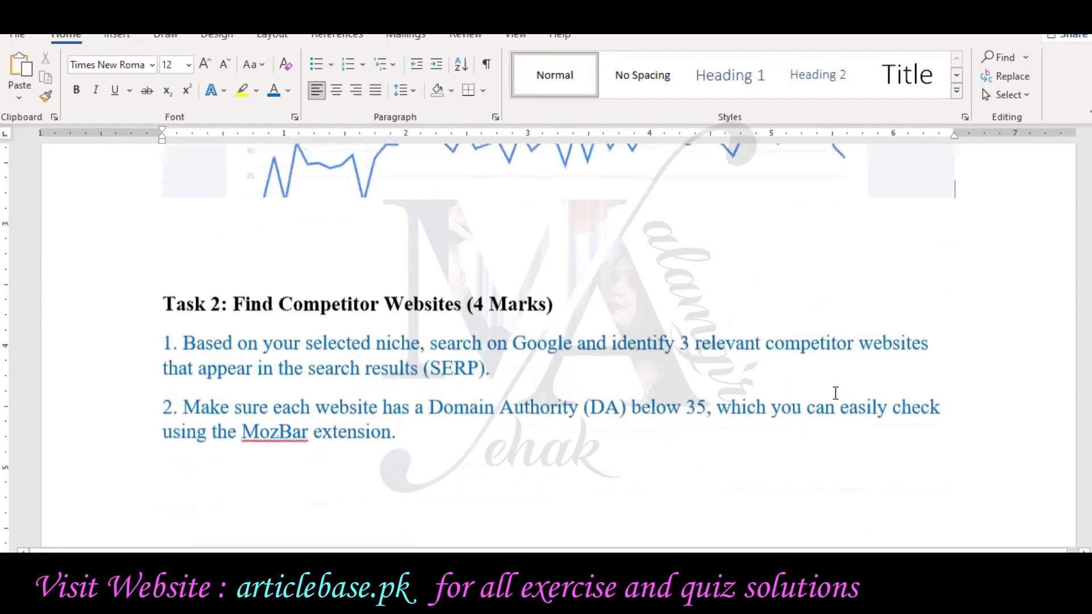
scroll(1033, 462, up, 12)
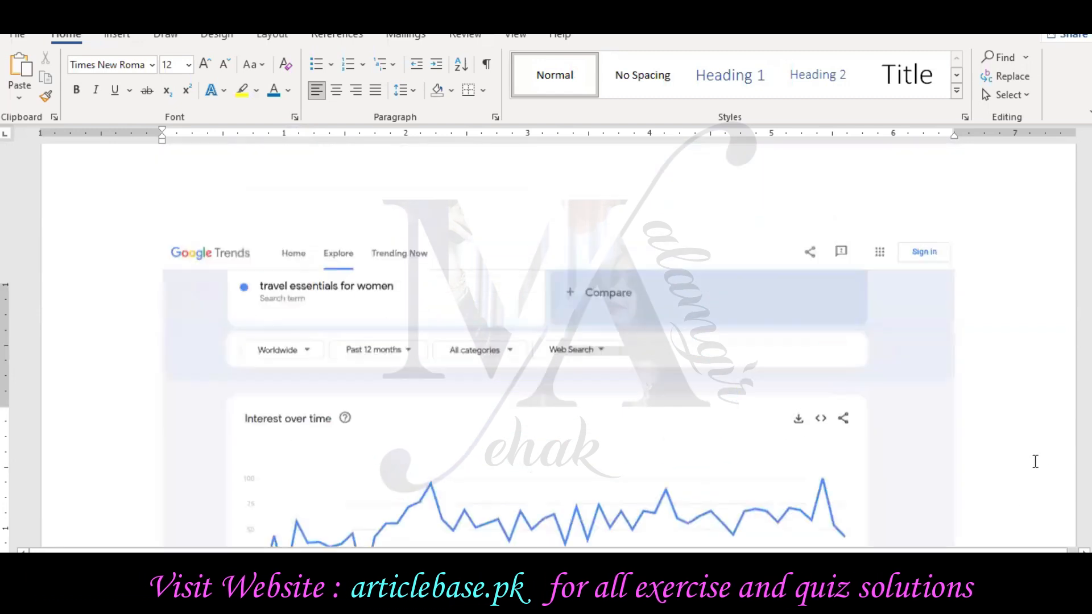
scroll(1043, 455, up, 10)
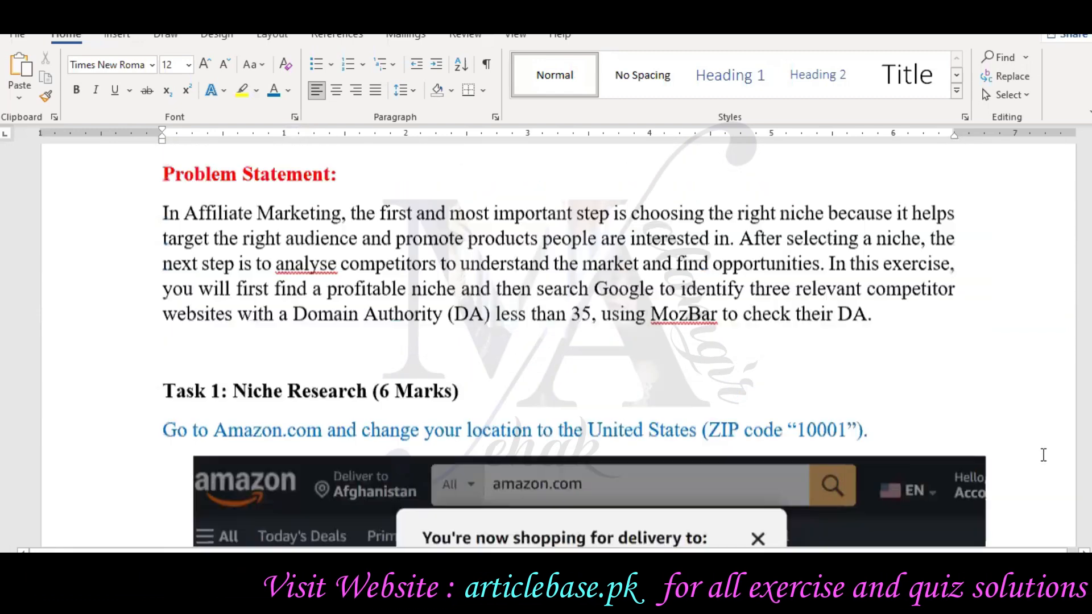
scroll(1044, 451, down, 4)
scroll(1045, 450, down, 1)
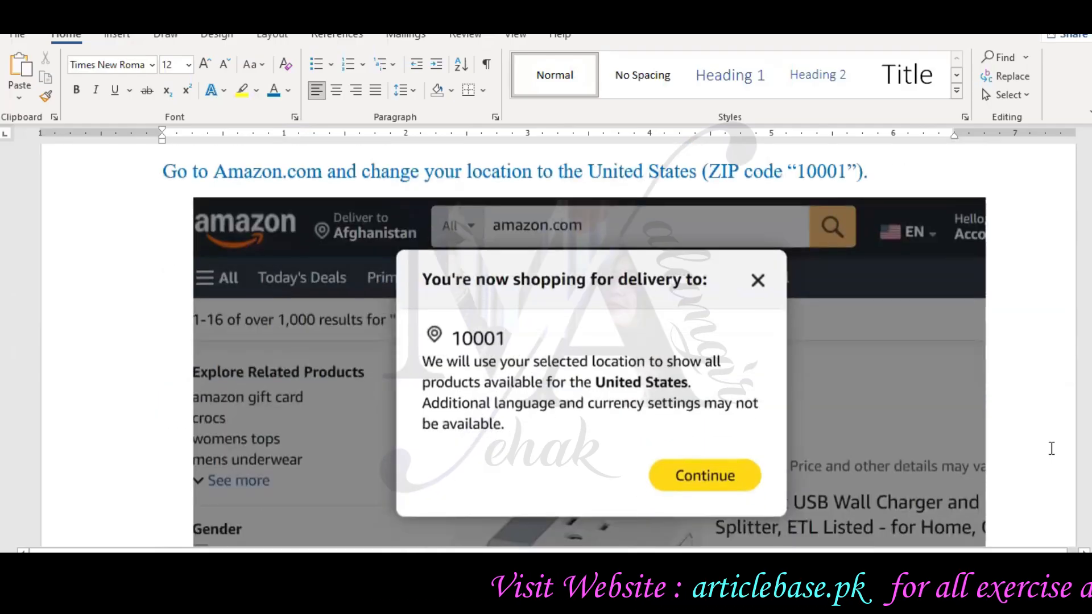
scroll(1054, 447, down, 12)
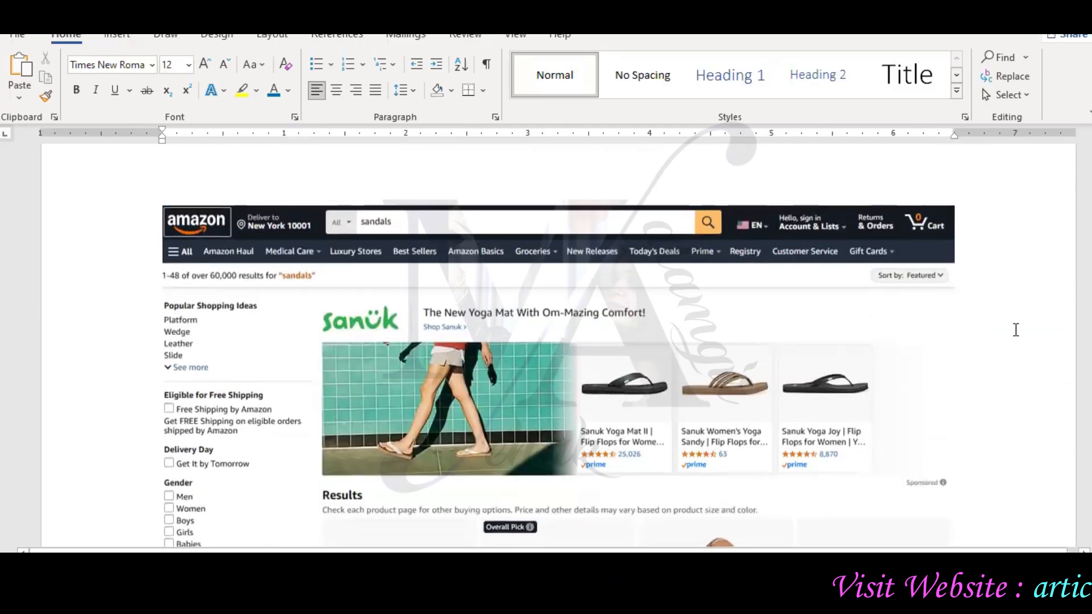
scroll(1019, 328, down, 18)
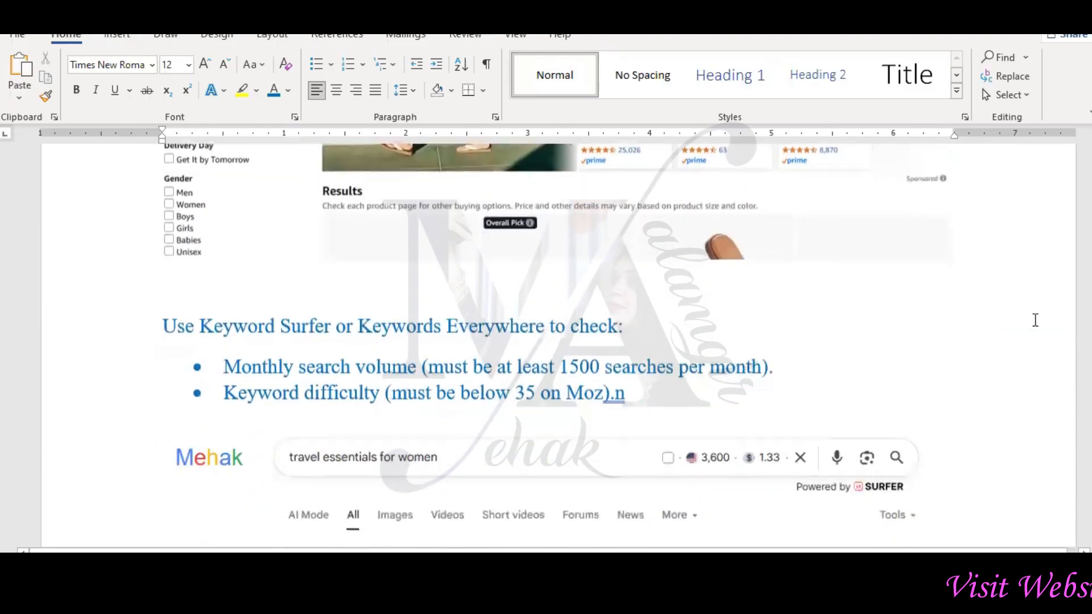
scroll(1035, 320, down, 1)
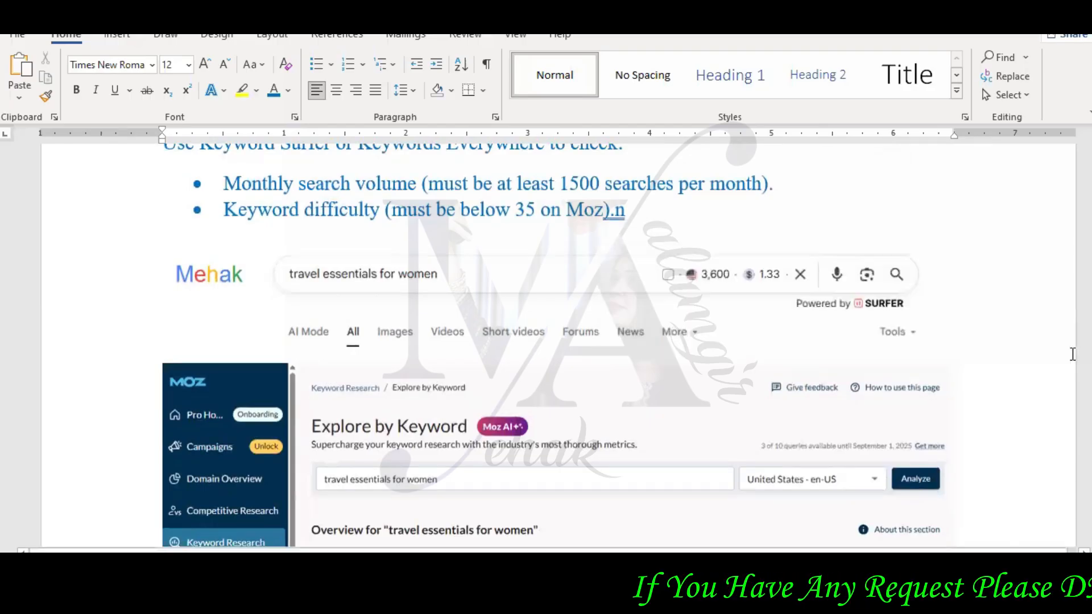
scroll(983, 381, down, 5)
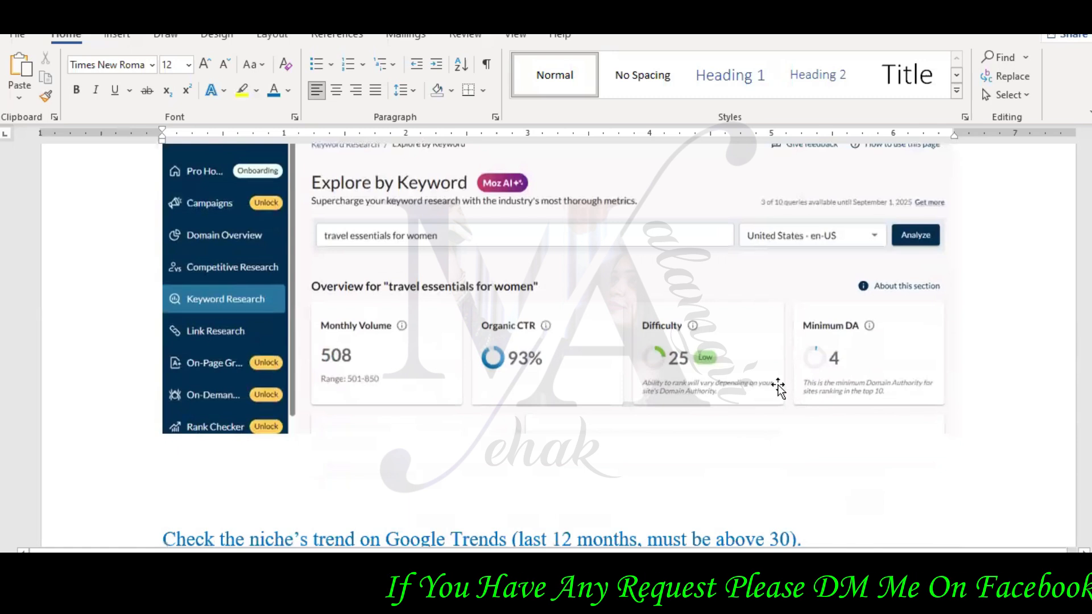
scroll(989, 407, down, 9)
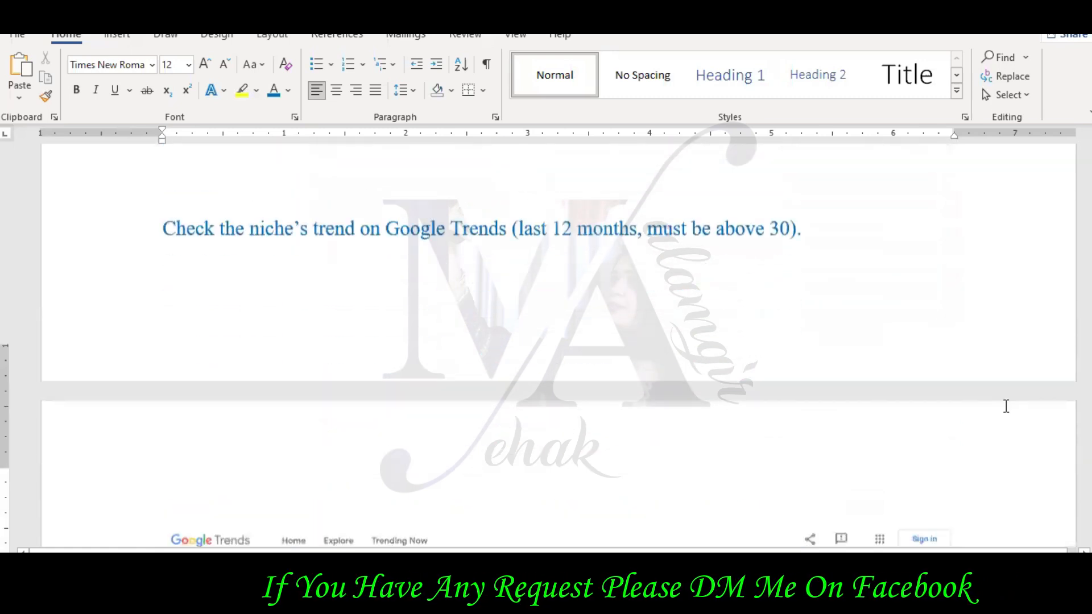
scroll(1009, 404, down, 4)
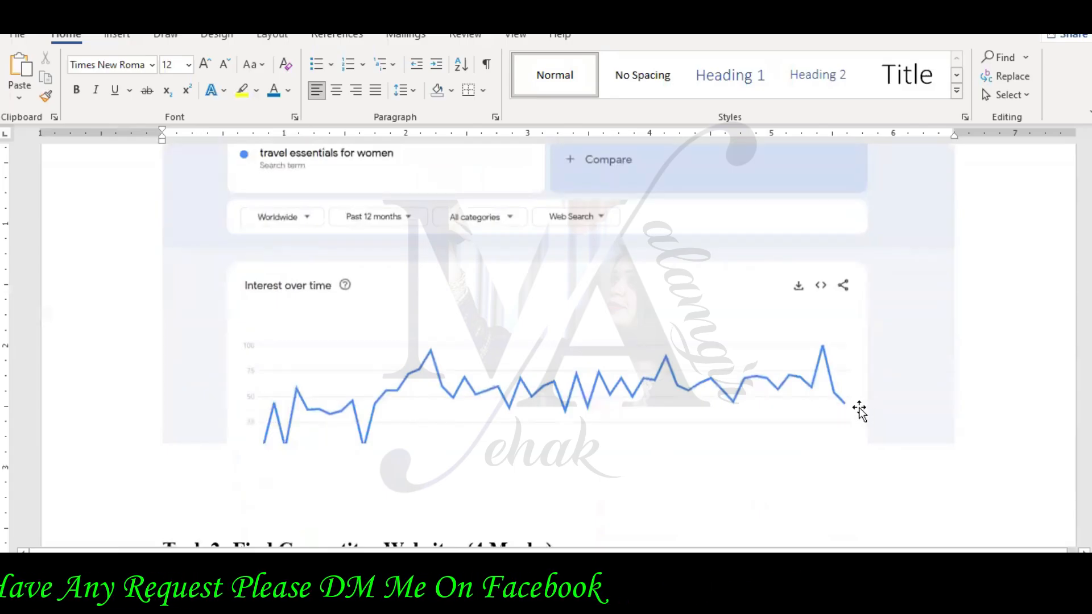
Switch to the browser's Google results for "travel essentials for women" and check the Moz DA of the A Mom Explores result.
key(alt+Tab)
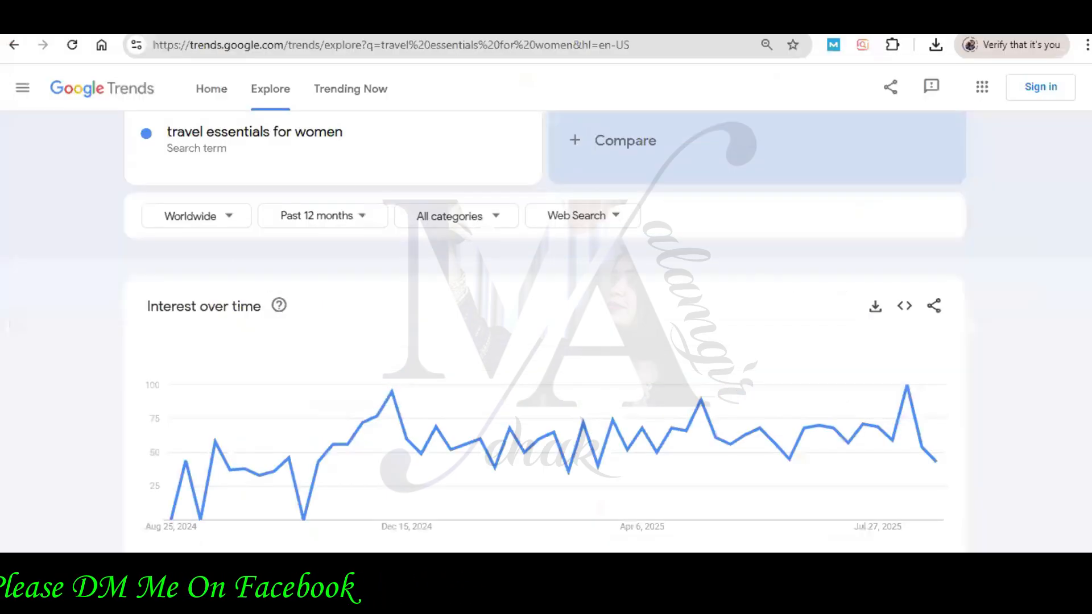
key(alt+Tab)
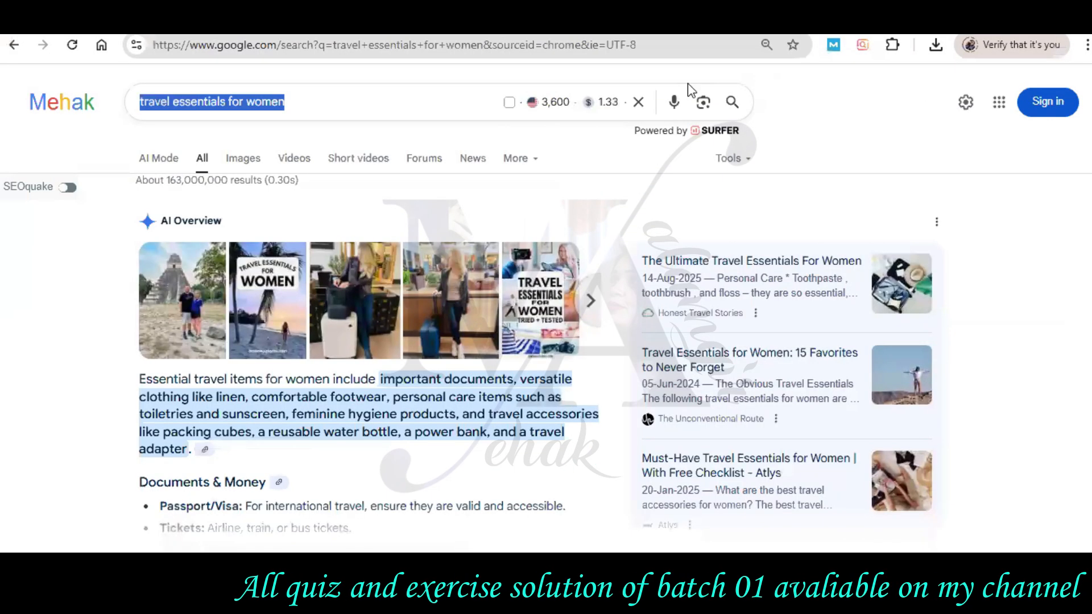
click(537, 147)
click(872, 105)
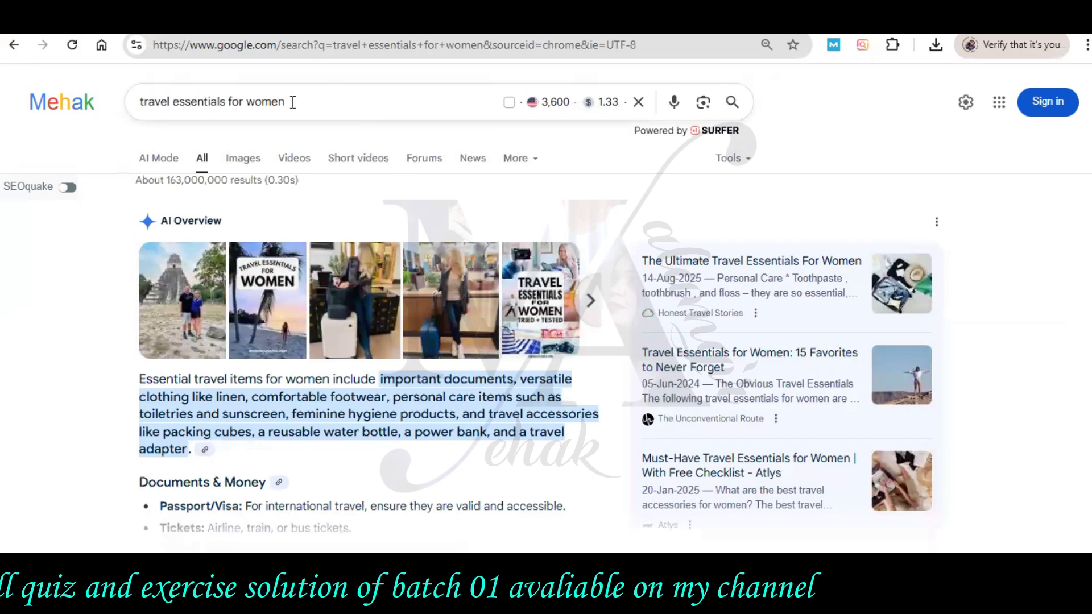
scroll(589, 318, down, 6)
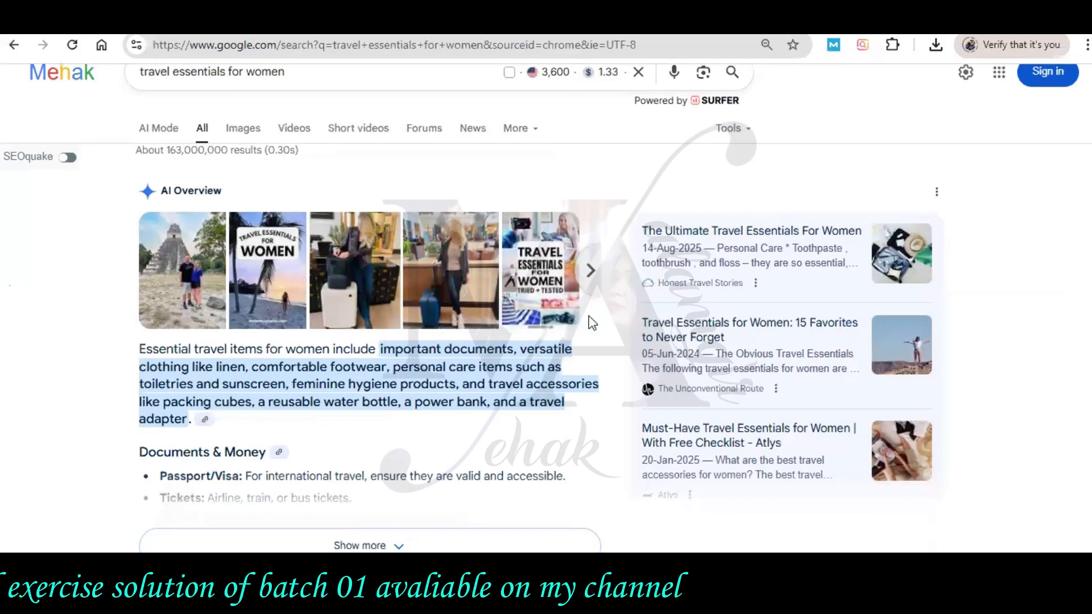
scroll(588, 322, down, 7)
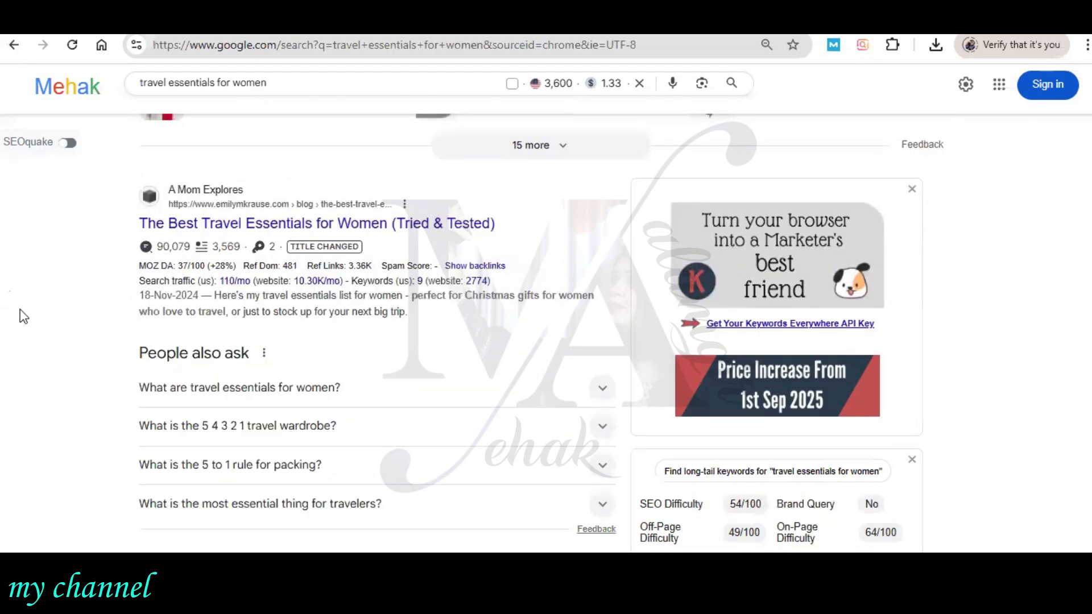
mouse_move(188, 266)
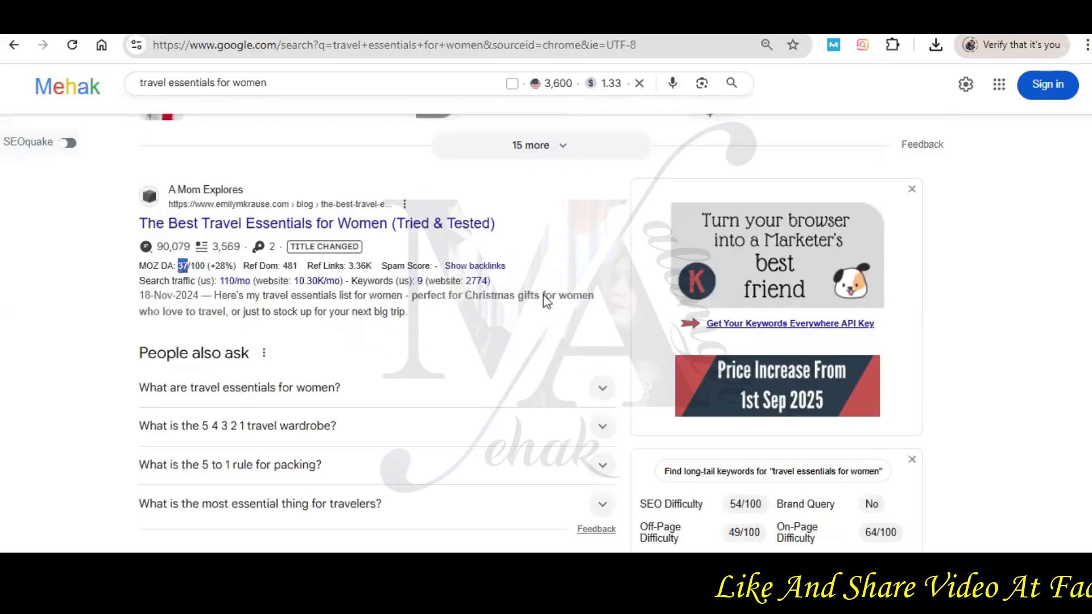
Open the Midlife Globetrotter result "Travel Essentials for Women" in a new tab.
scroll(545, 300, down, 5)
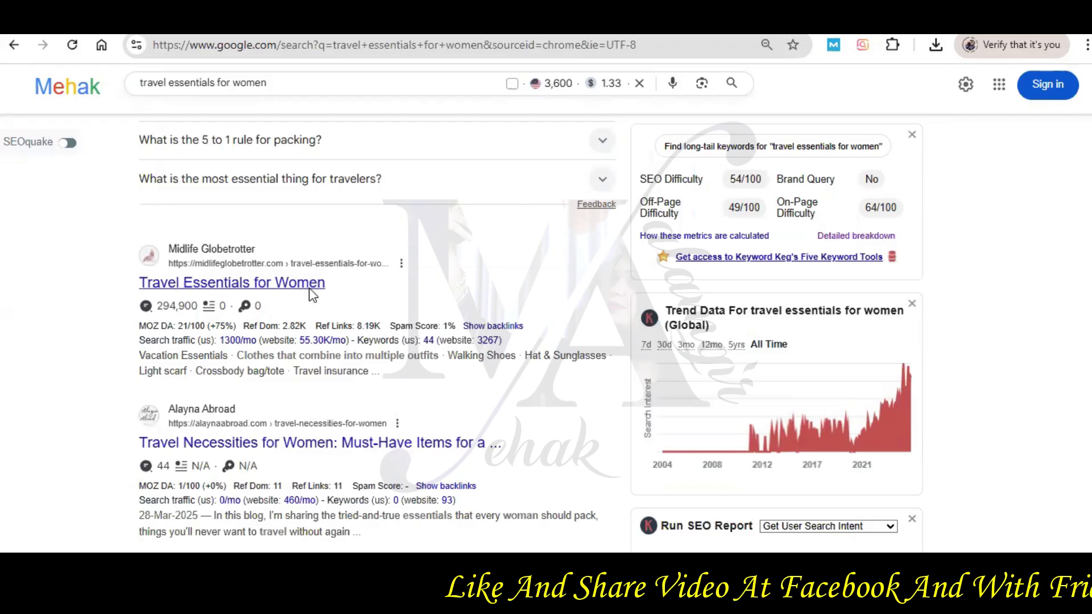
right_click(309, 289)
click(338, 313)
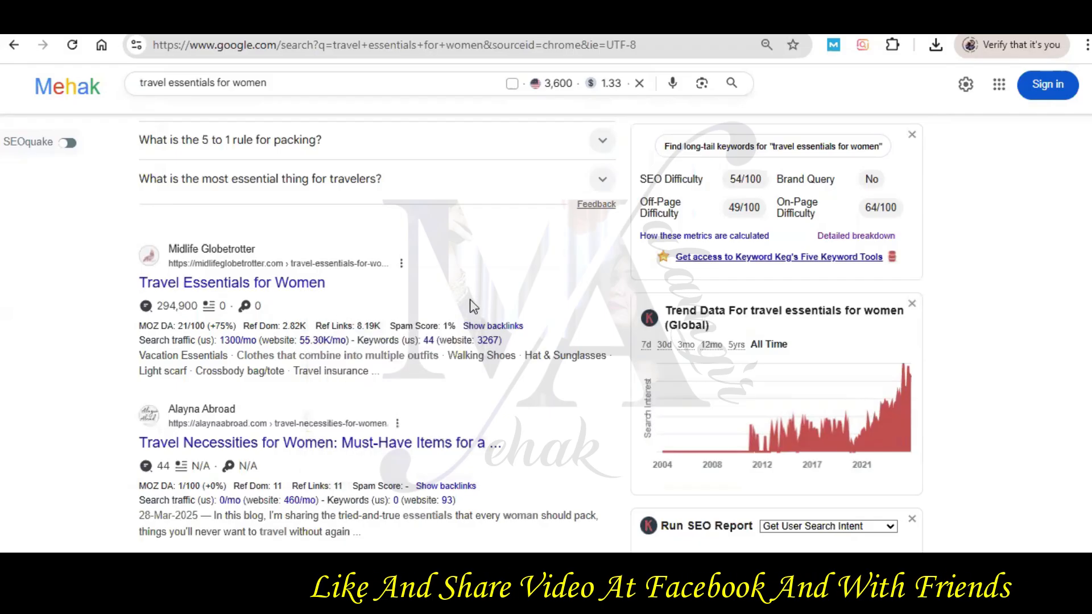
Open the He Works So I Travel result "Traveling Essentials for Women: Your Ultimate Packing ..." in a new tab.
scroll(471, 301, down, 3)
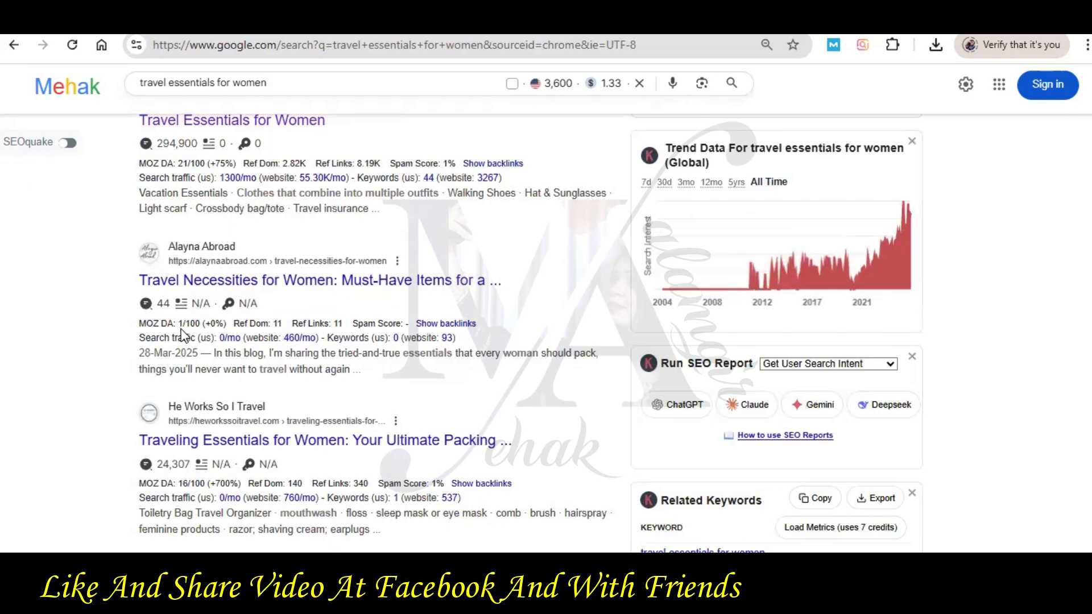
scroll(182, 336, down, 2)
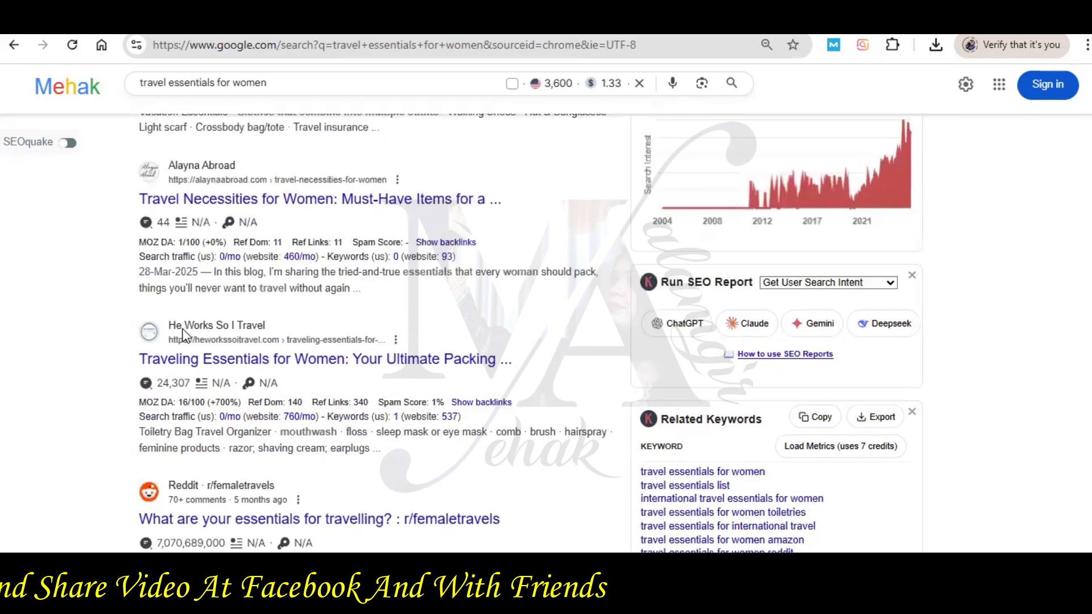
scroll(193, 321, down, 2)
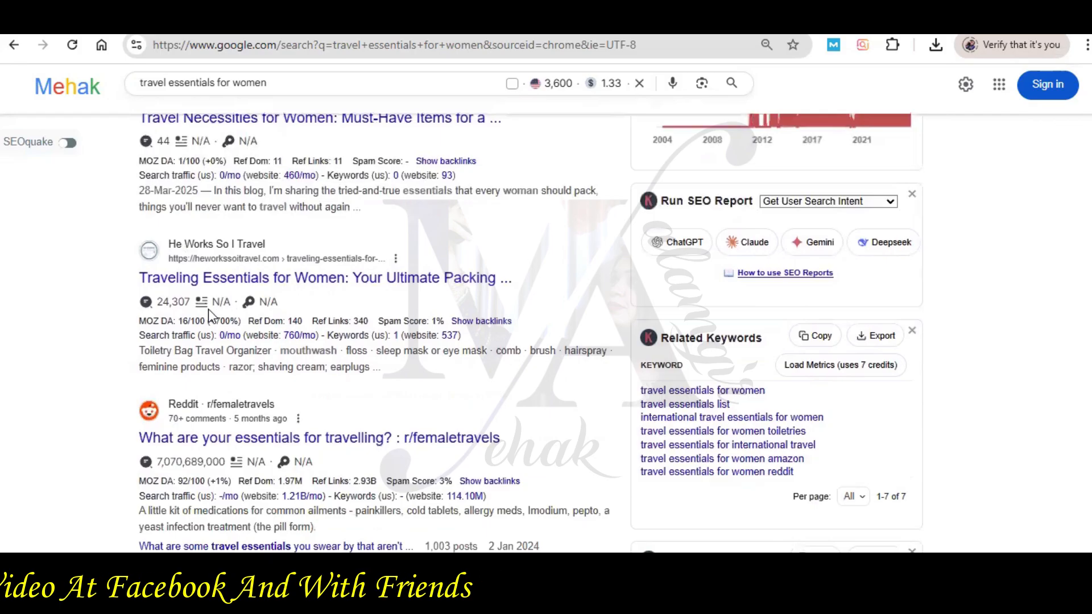
right_click(236, 293)
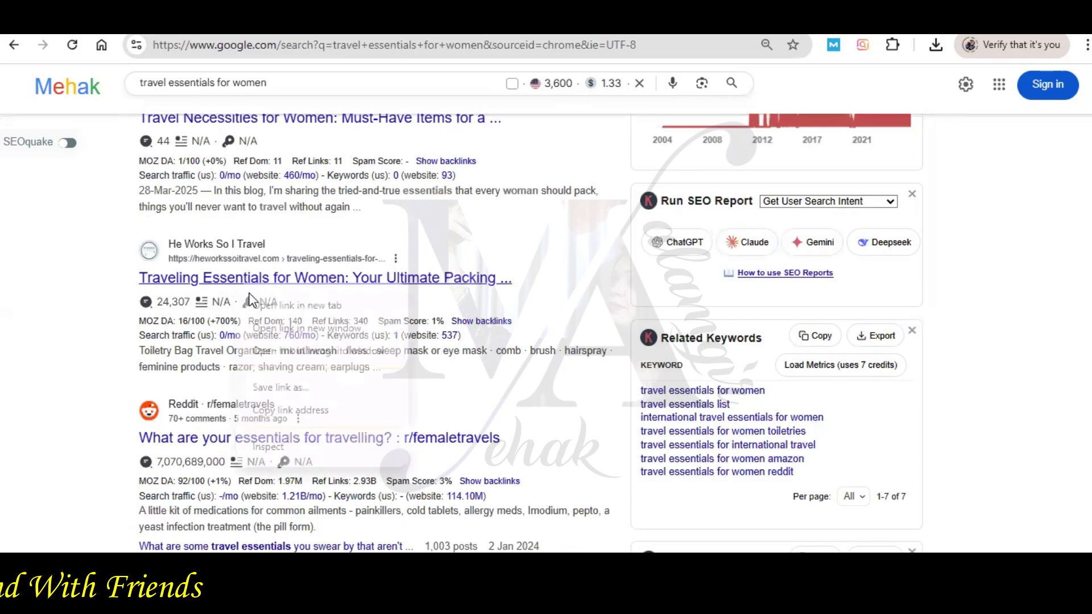
click(267, 305)
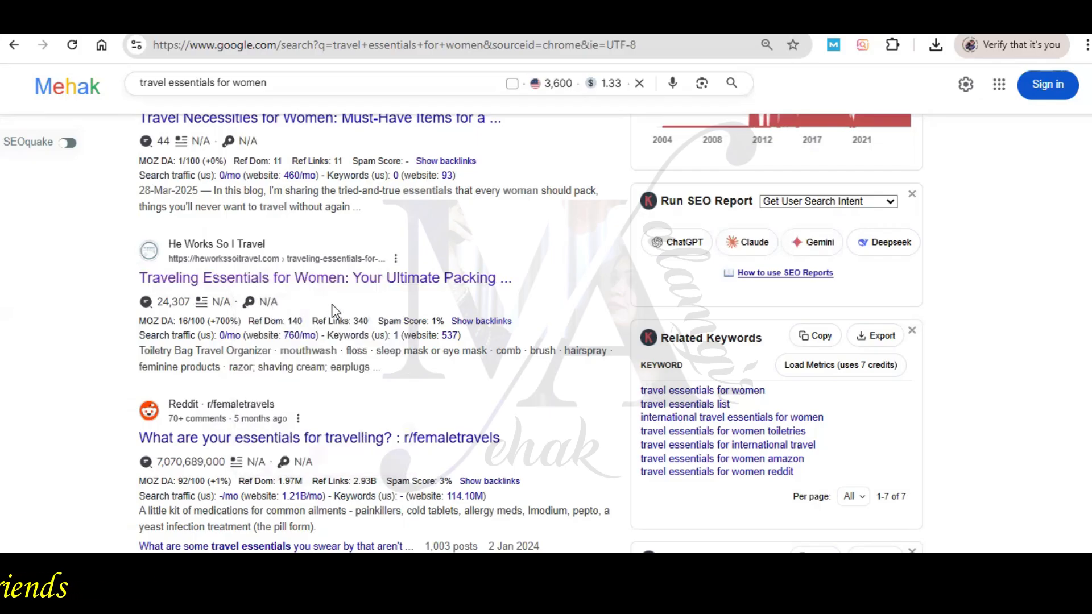
Go to the second page of Google results and open the "135+ Travel Essentials for Women" result in a new tab.
scroll(375, 312, down, 3)
scroll(380, 314, down, 8)
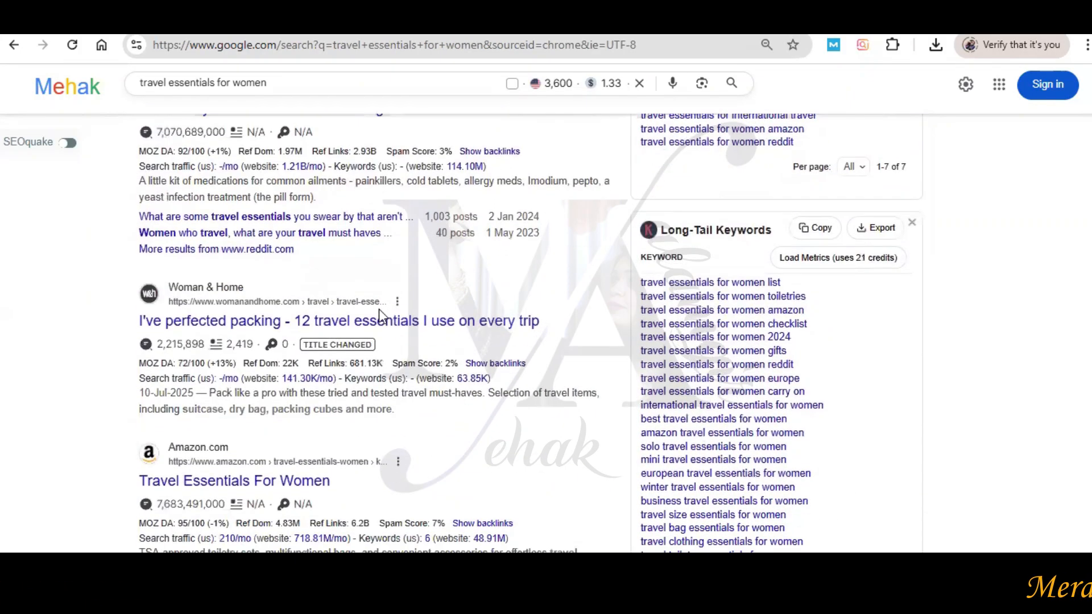
scroll(380, 314, down, 9)
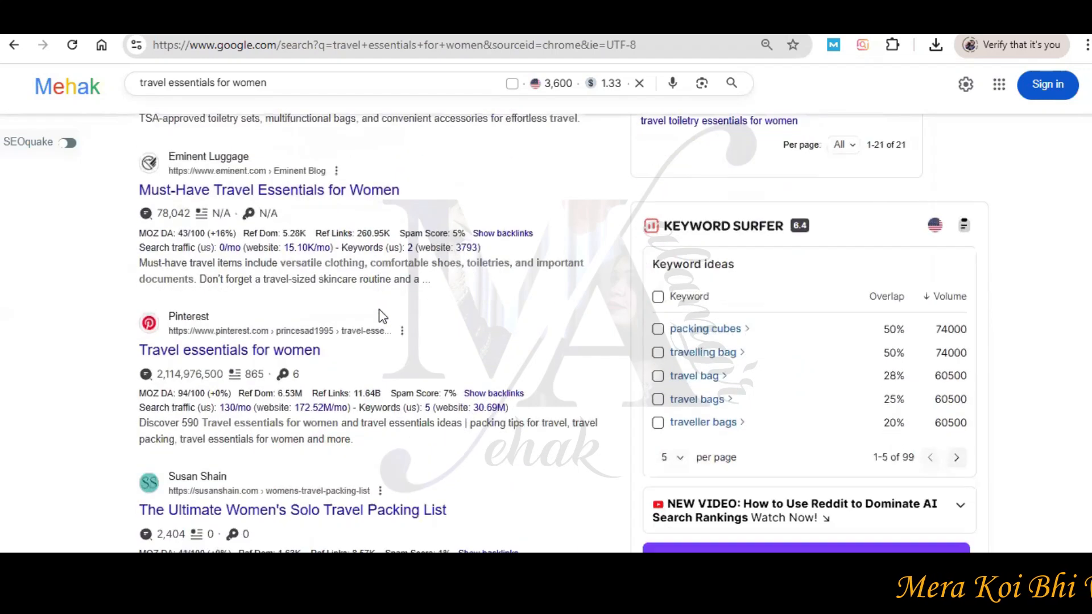
scroll(379, 308, down, 2)
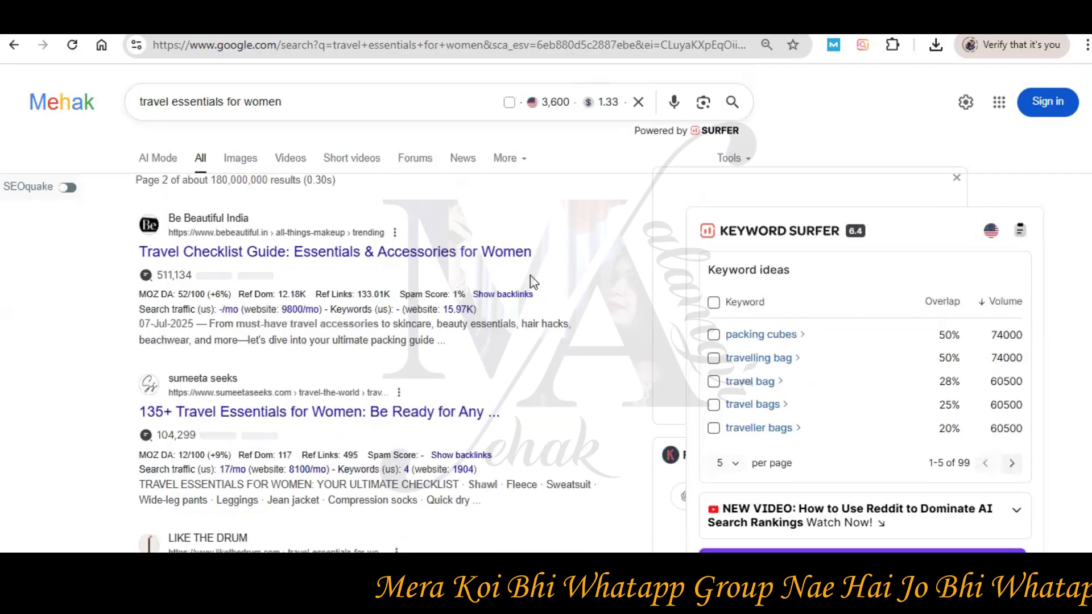
scroll(540, 277, down, 3)
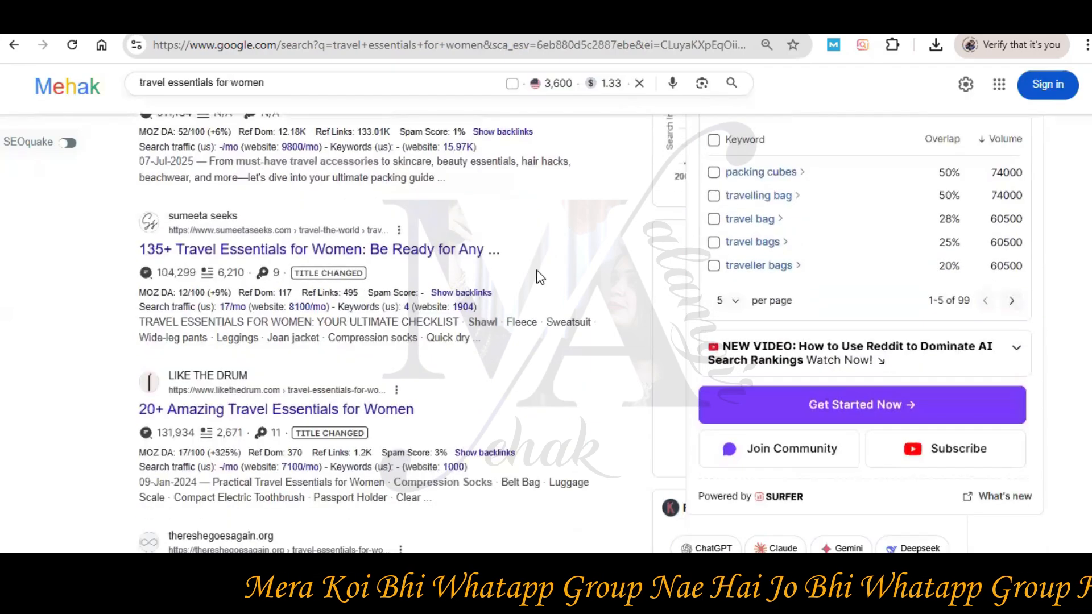
right_click(242, 248)
click(307, 261)
Go to the Midlife Globetrotter page and display its Domain Authority and Page Authority with the MozBar extension.
key(ctrl+Tab)
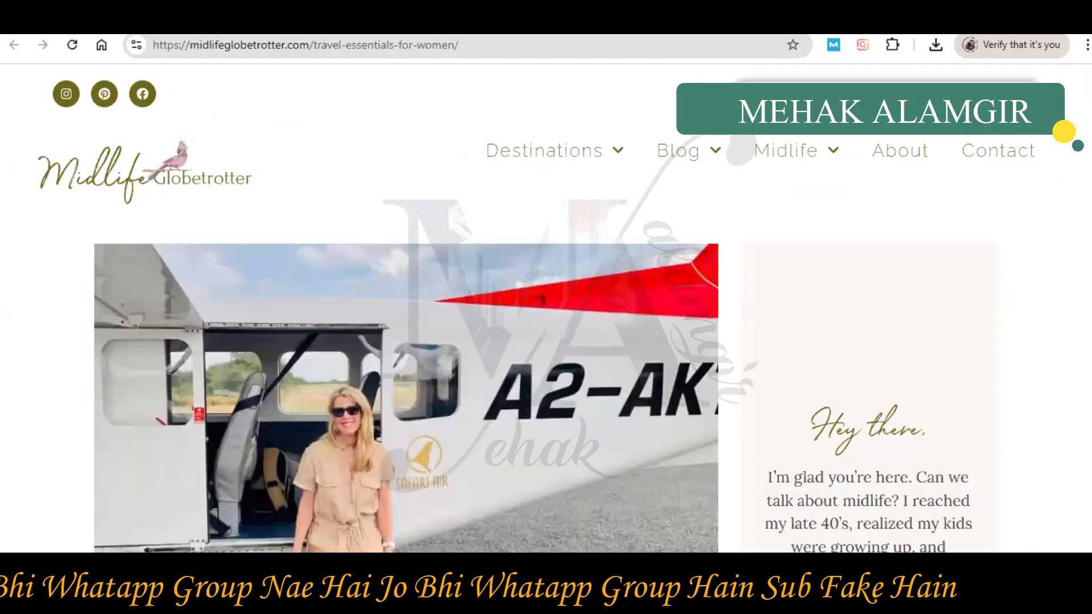
click(833, 45)
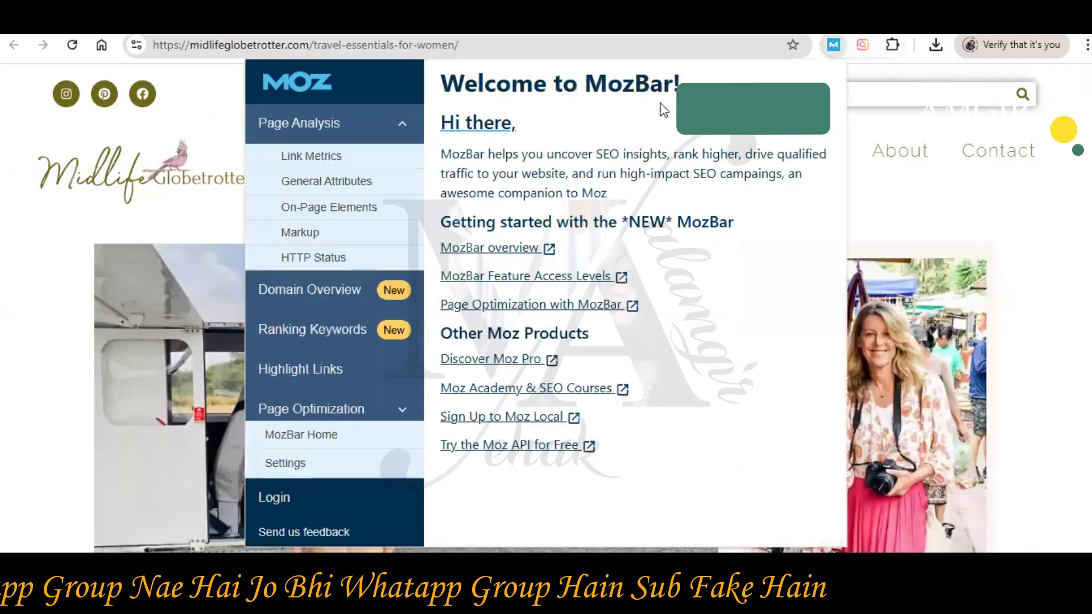
click(951, 231)
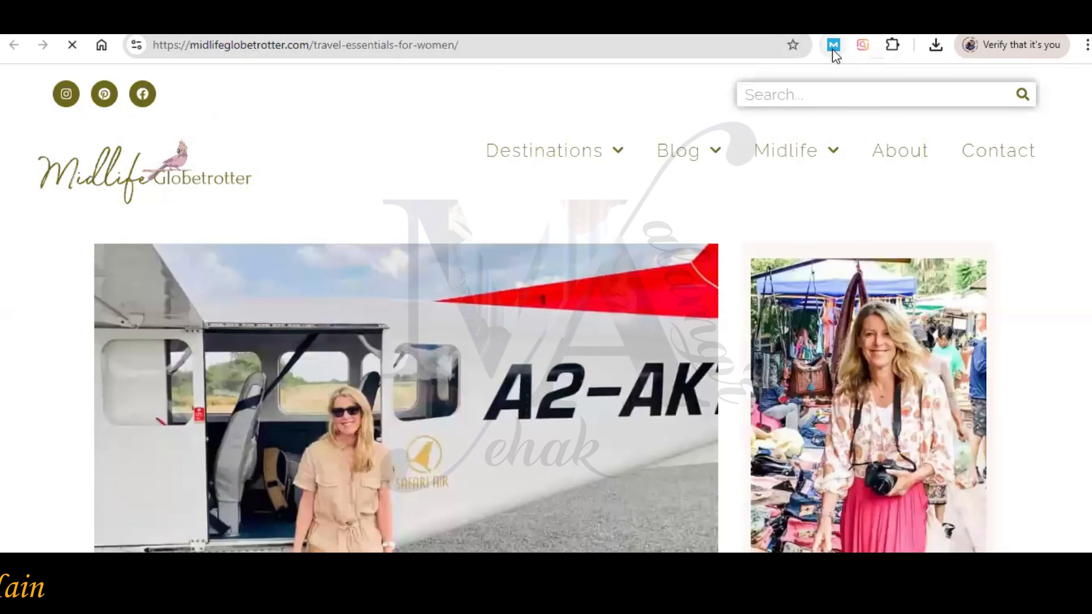
click(832, 46)
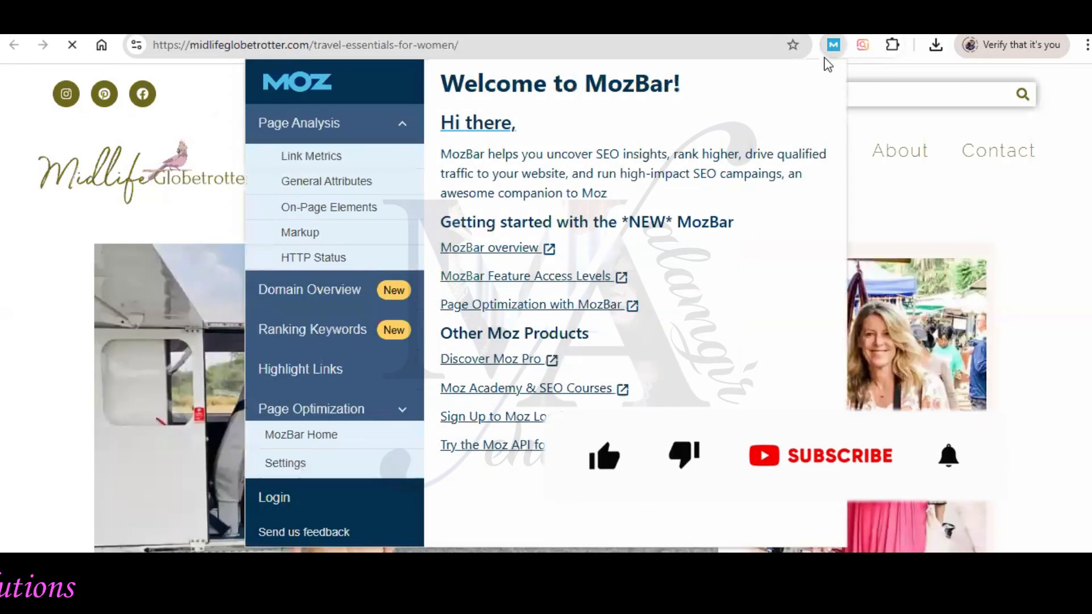
click(336, 159)
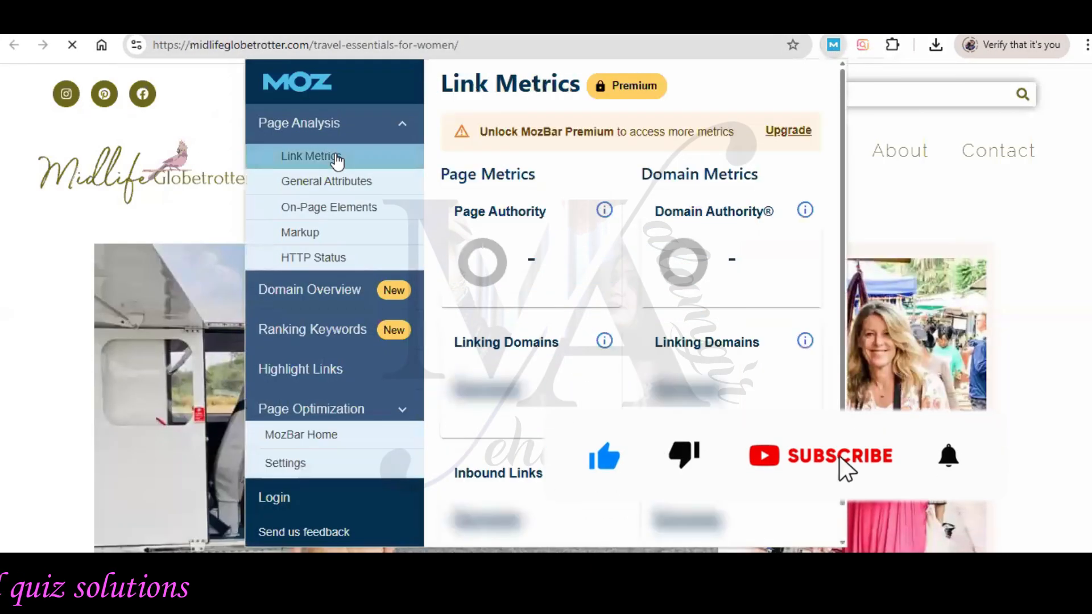
click(833, 47)
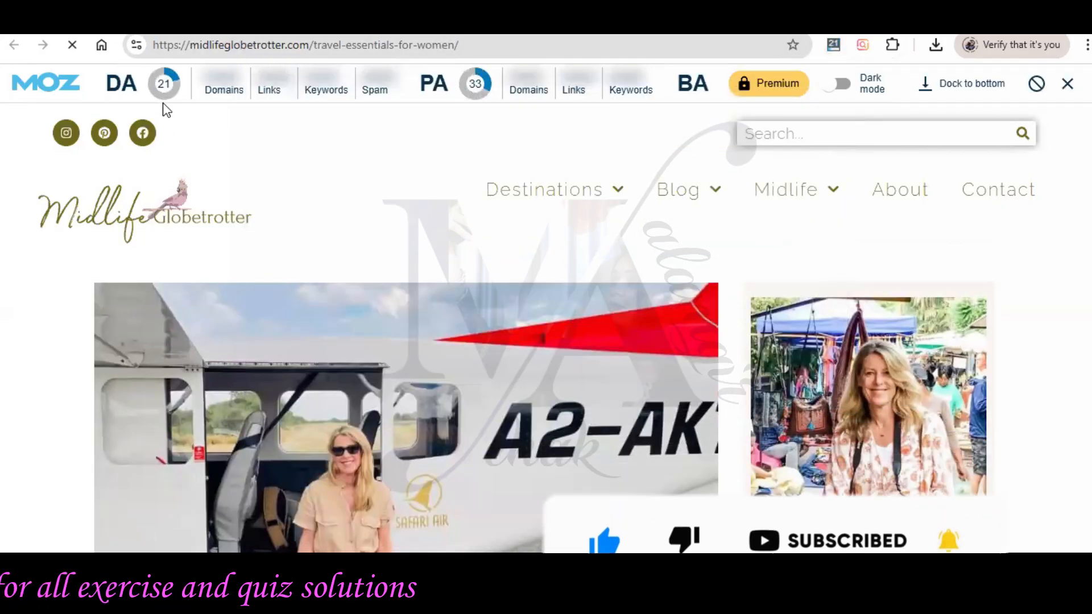
Capture a screenshot of the Midlife Globetrotter page header, including its MozBar Domain Authority and Page Authority scores.
mouse_move(157, 111)
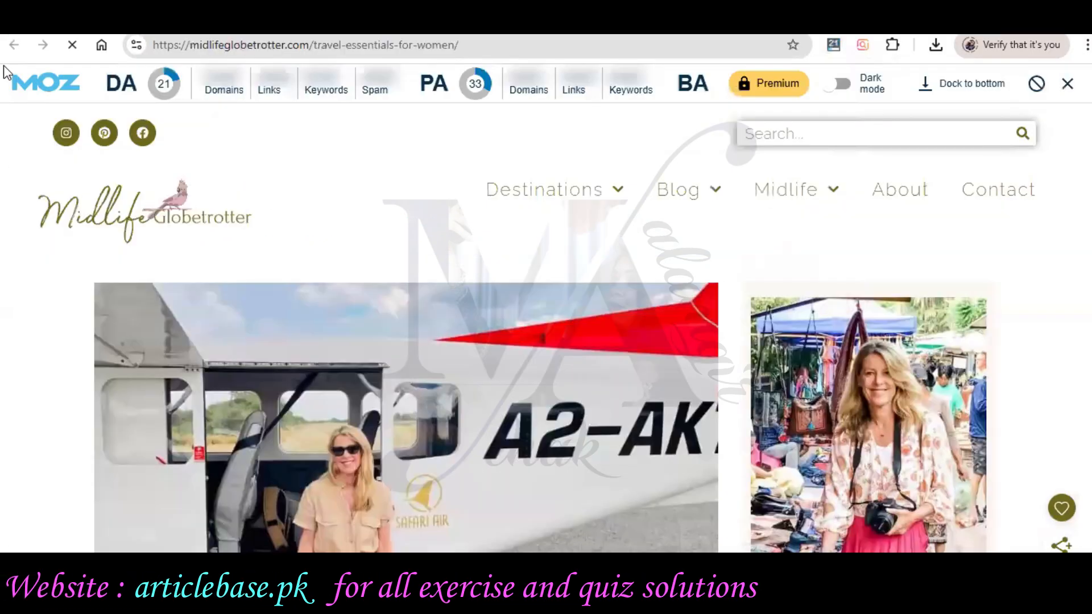
key(super+shift+s)
drag(3, 35, 1067, 293)
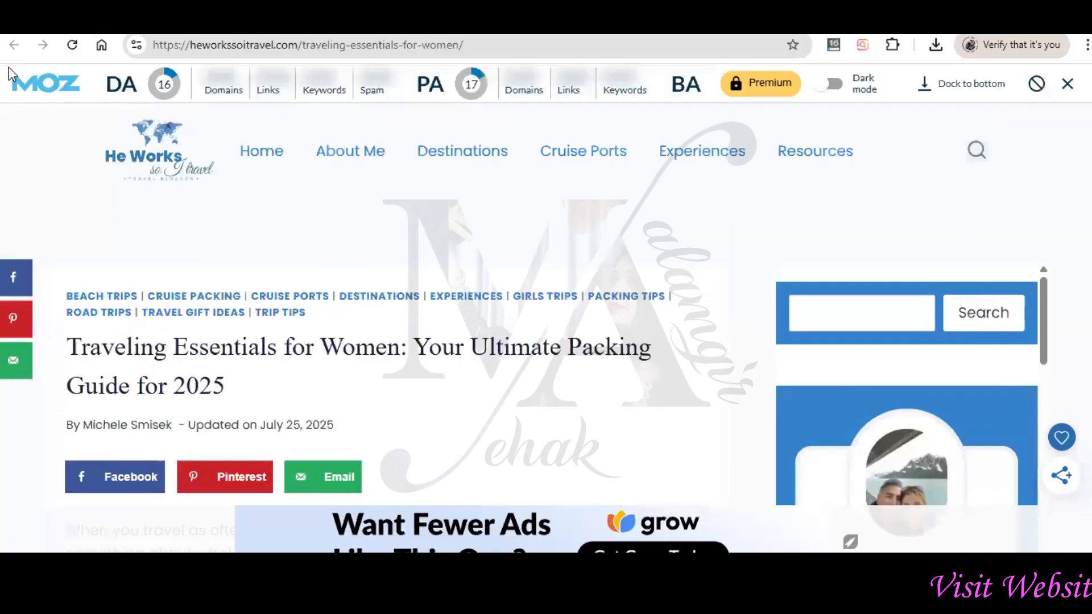
Capture screenshots of the He Works So I Travel and Sumeeta Seeks page headers, including their MozBar scores.
key(super+shift+s)
drag(2, 62, 1068, 281)
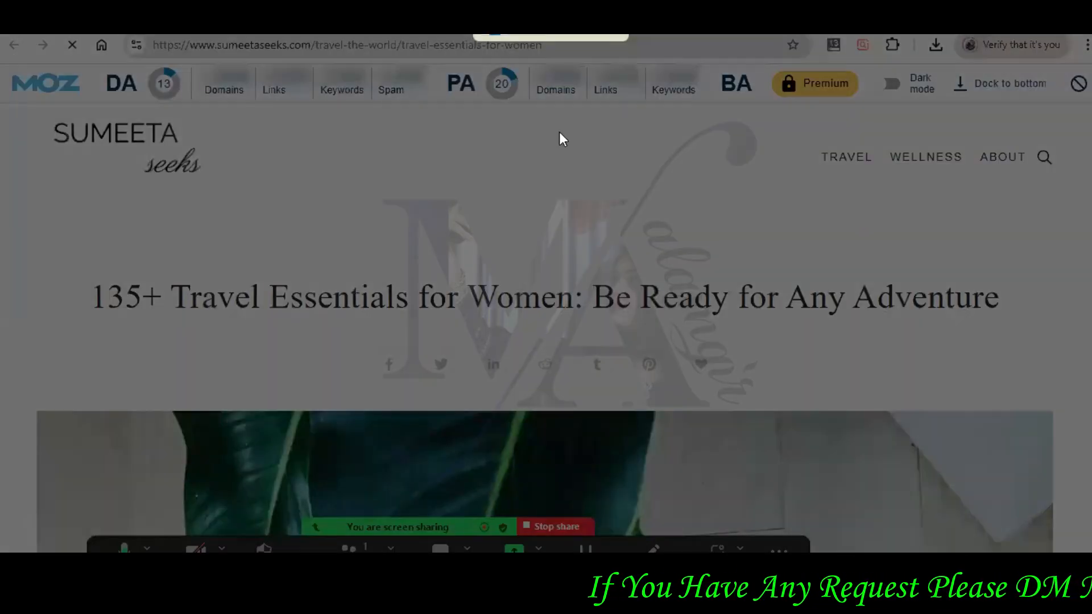
drag(3, 63, 1067, 356)
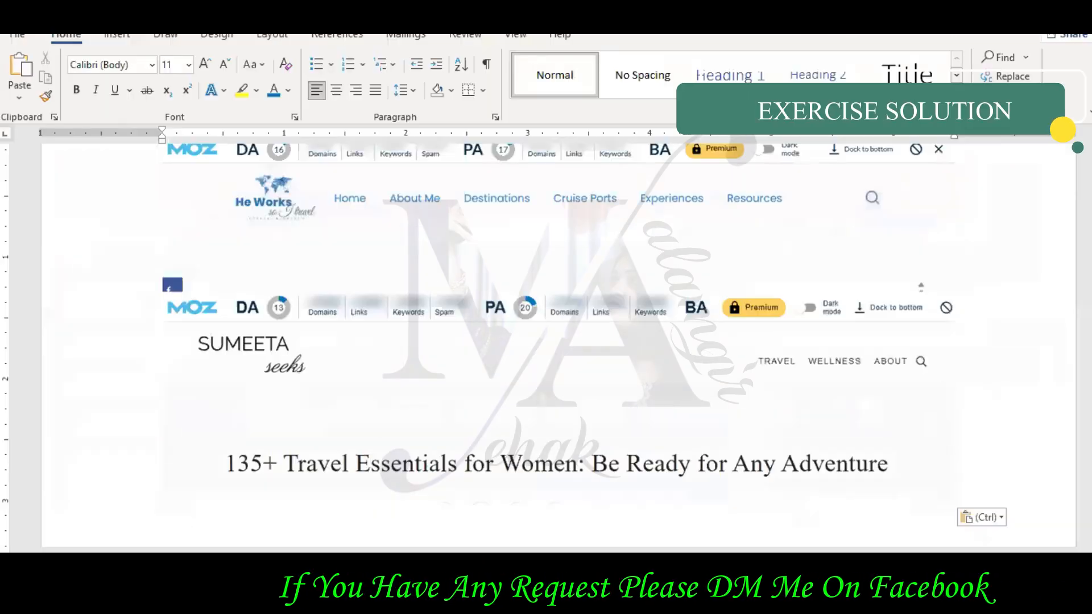
In Word, adjust the spacing between the pasted He Works So I Travel and Sumeeta Seeks screenshots and review the finished exercise document.
scroll(1061, 483, down, 8)
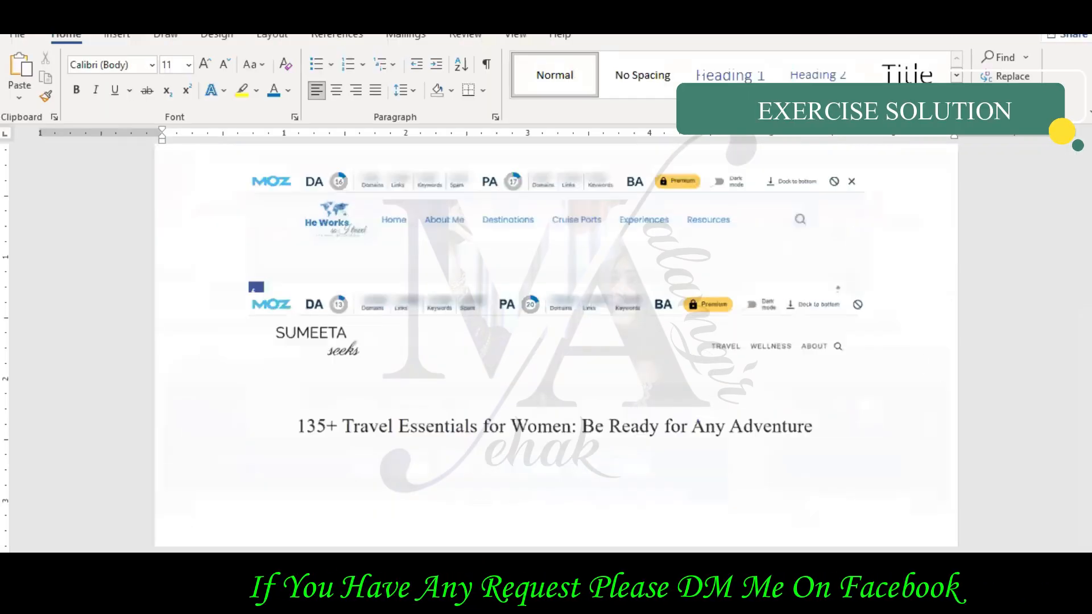
scroll(1061, 482, up, 2)
click(674, 482)
click(692, 363)
key(Delete)
click(768, 381)
key(Left)
scroll(779, 386, up, 15)
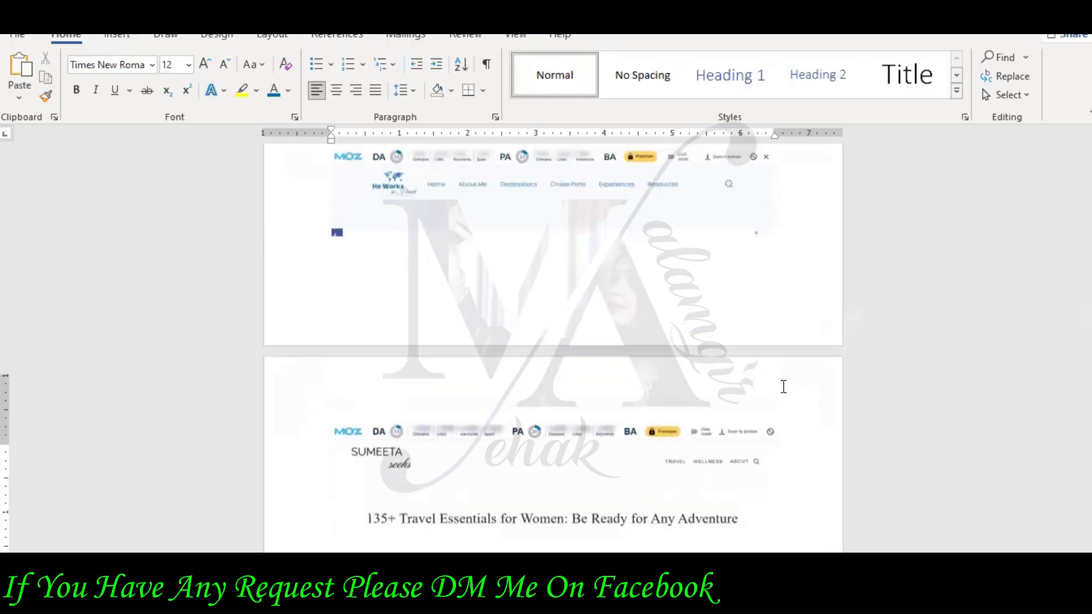
scroll(1074, 419, up, 15)
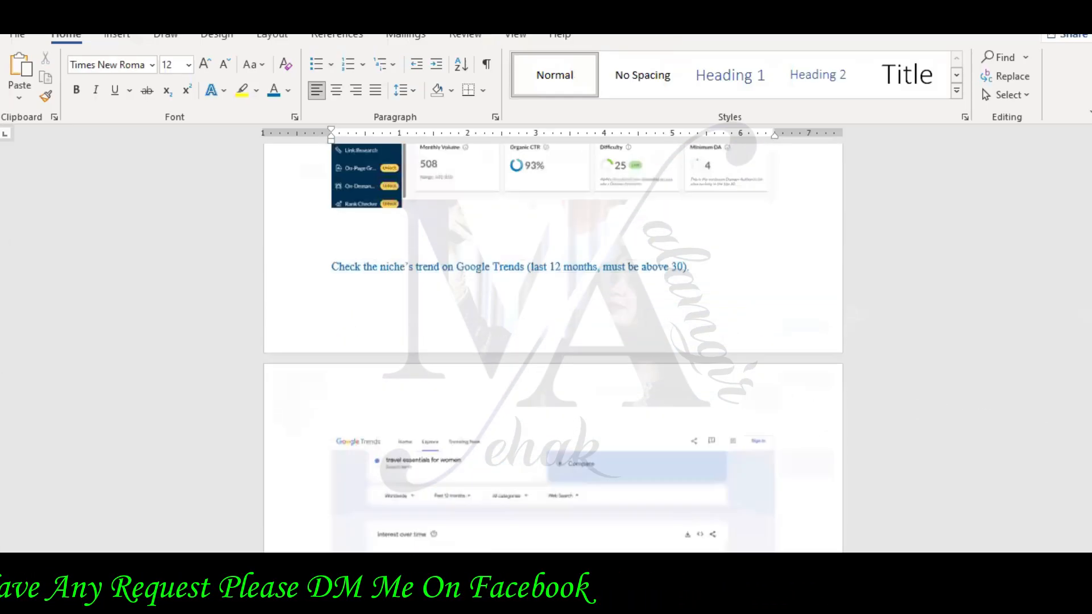
scroll(849, 431, up, 6)
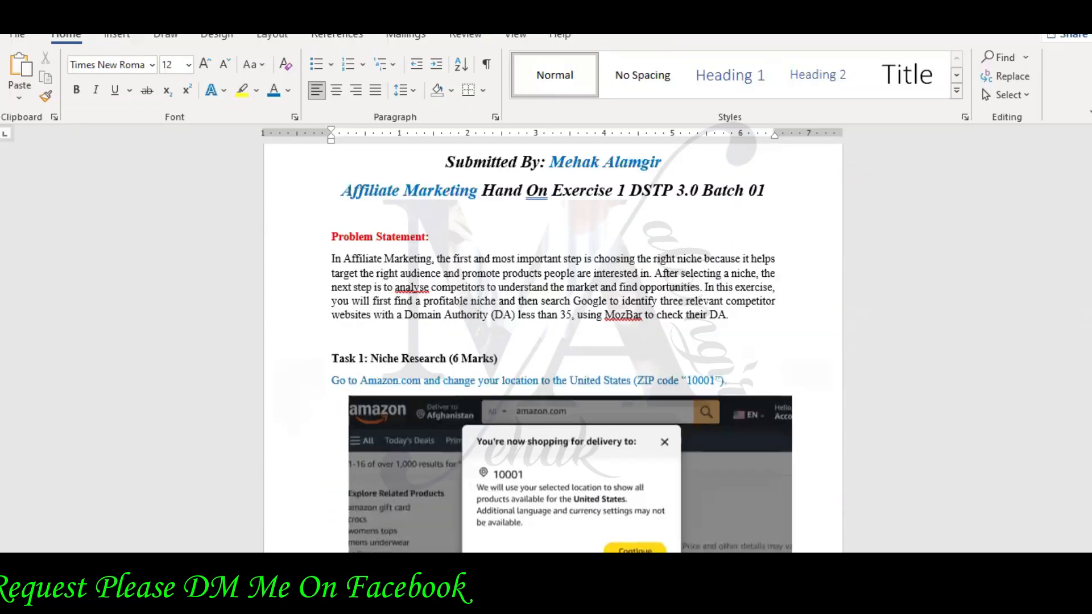
scroll(850, 431, down, 12)
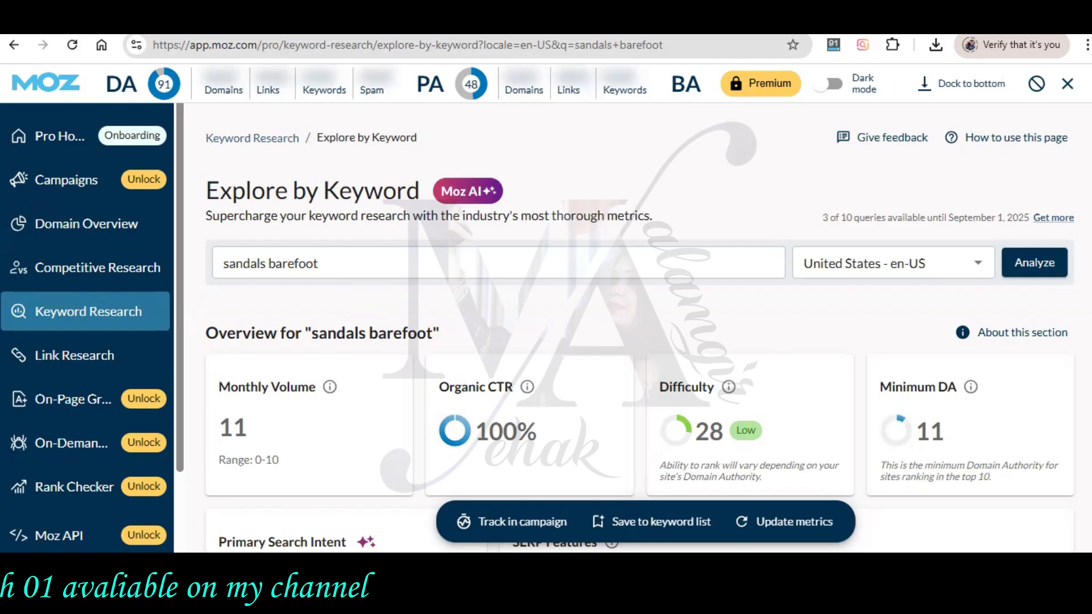
Check the most recent point of the past-12-months Google Trends graph for "sandals barefoot".
click(545, 18)
mouse_move(939, 495)
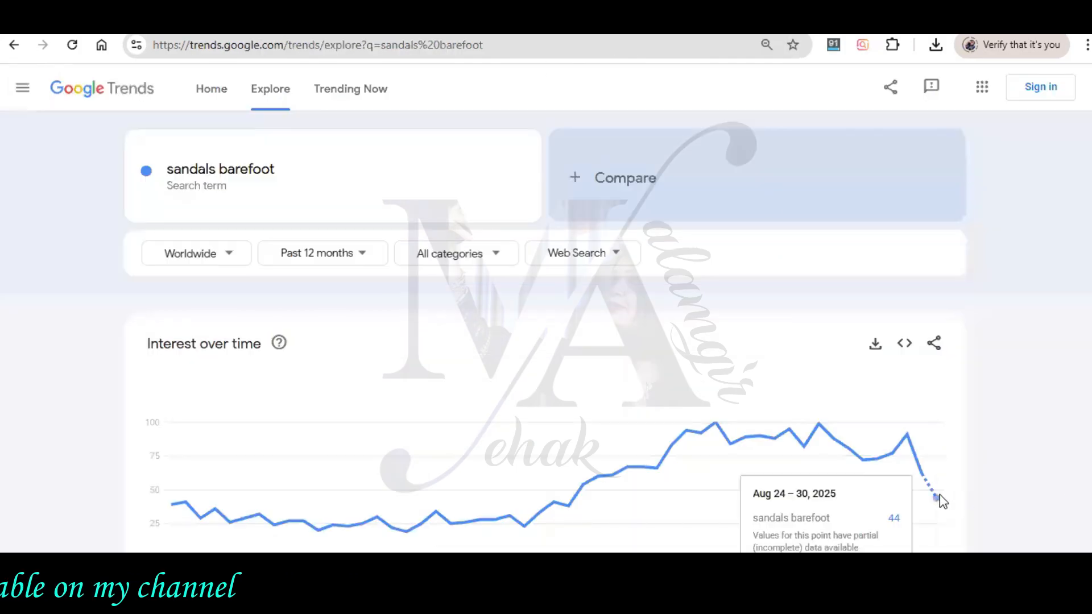
click(413, 20)
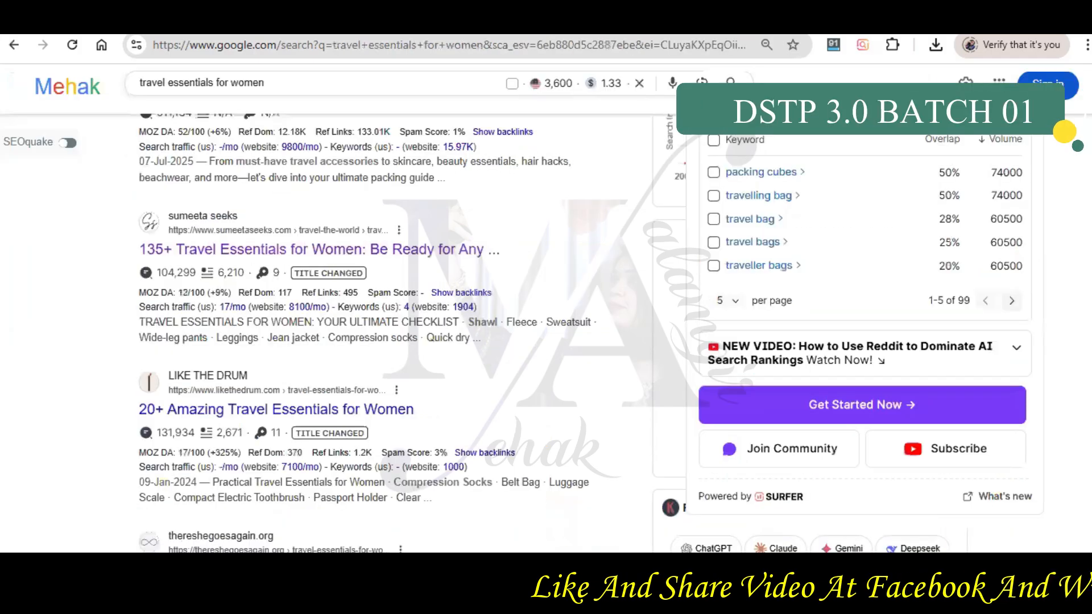
Display Google's search suggestions for the niche keyword "travel essentials for women".
scroll(375, 330, up, 2)
scroll(375, 330, up, 3)
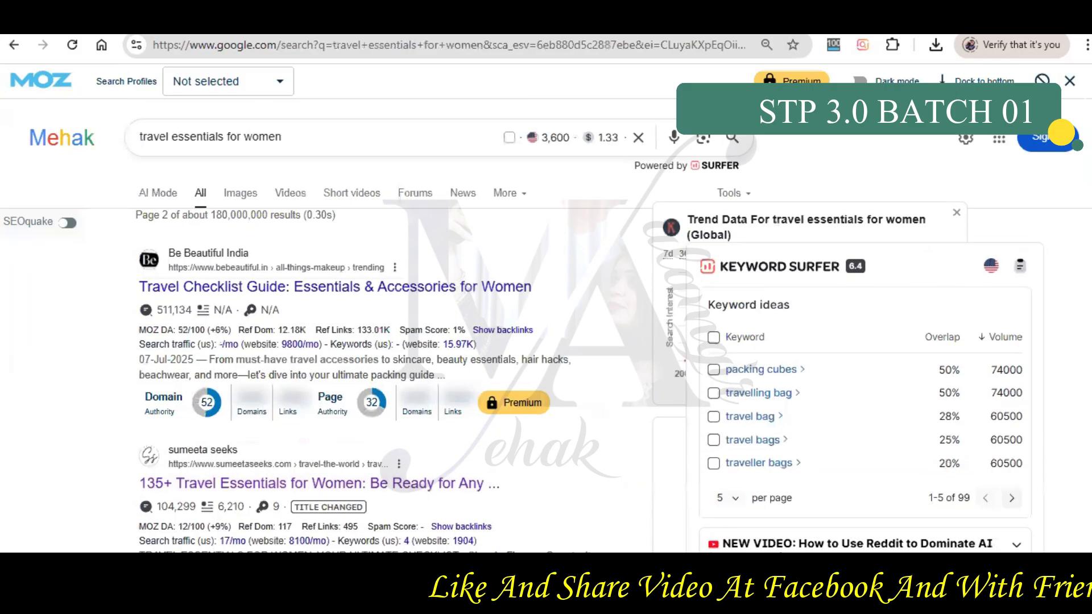
click(325, 138)
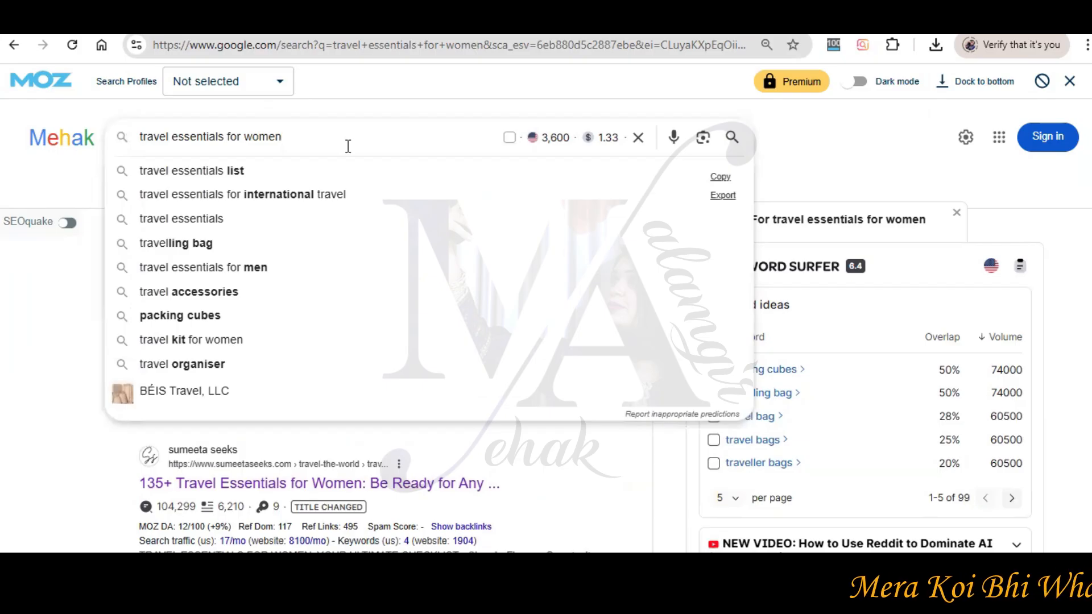
click(257, 241)
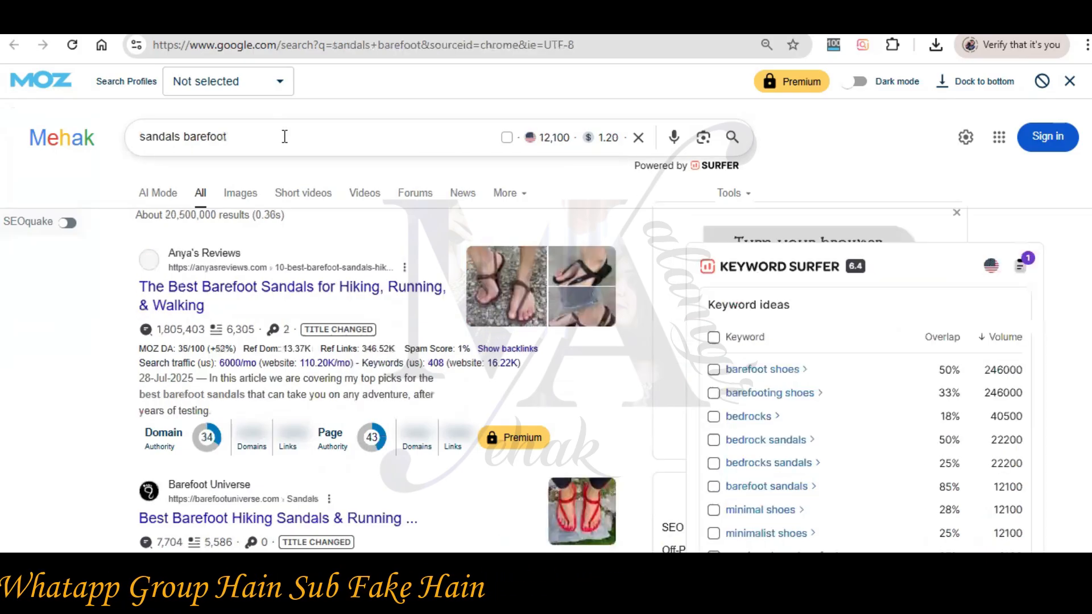
Search Google for the suggested keyword "sandals barefoot by the sea menu" and decline sharing the precise location.
click(284, 136)
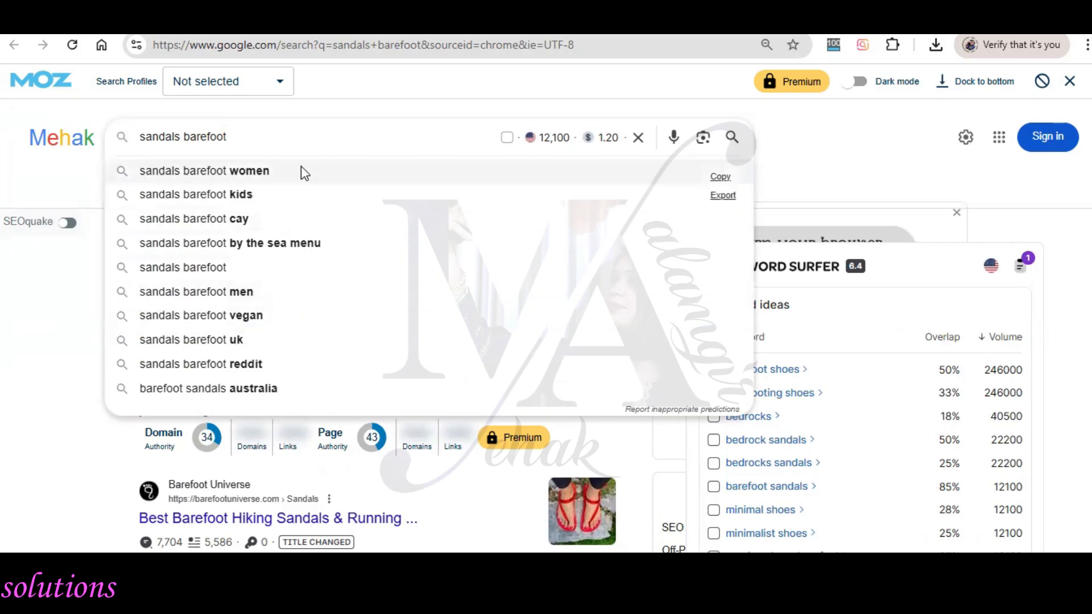
click(346, 255)
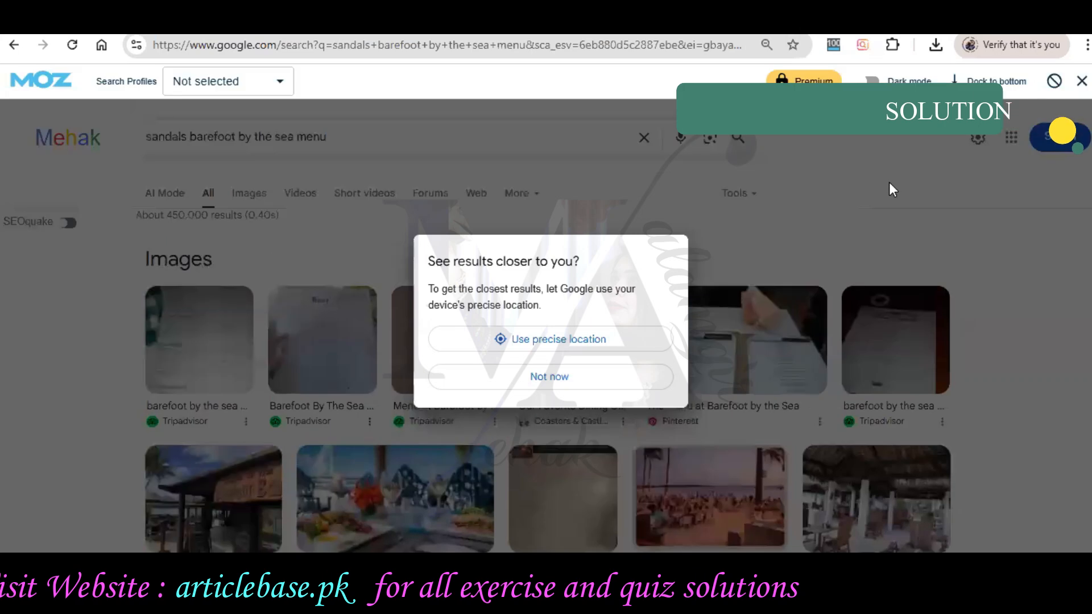
click(601, 387)
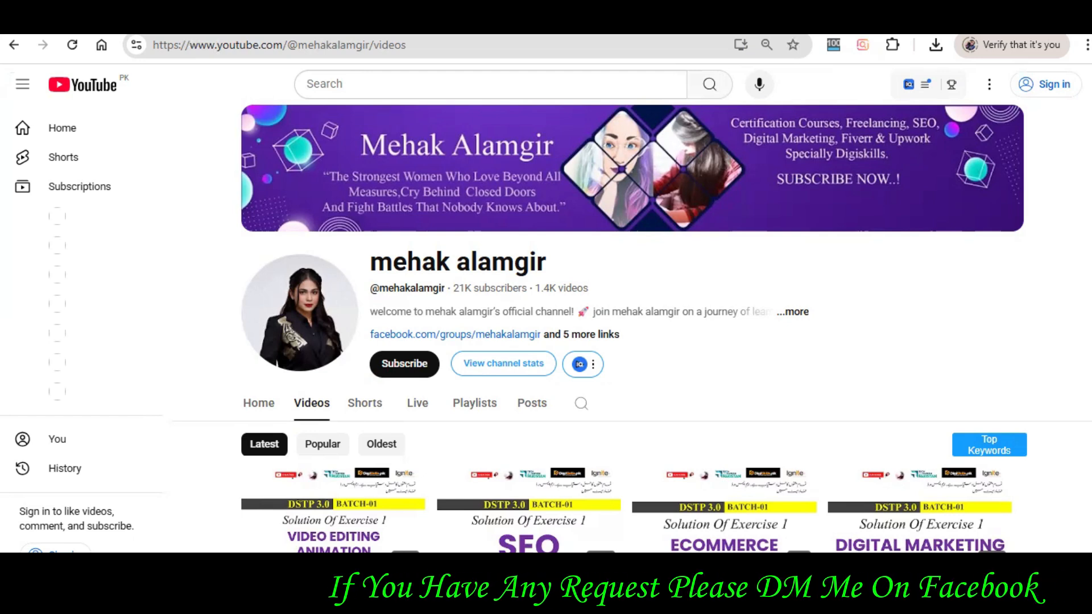
Browse the YouTube channel's latest videos for the DSTP 3.0 Batch 01 exercise and quiz solutions.
scroll(631, 341, down, 1)
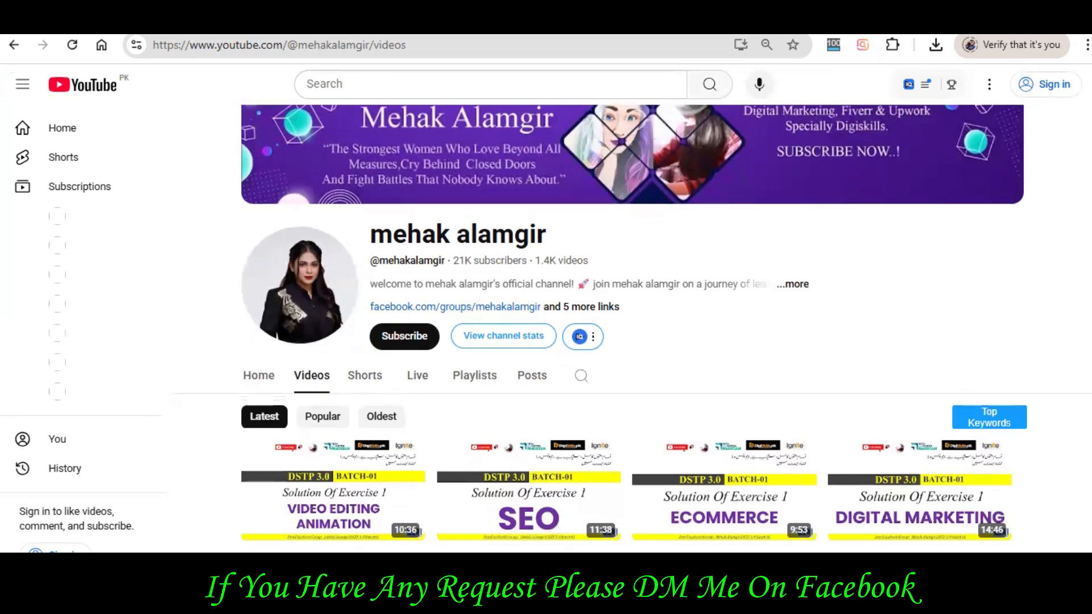
scroll(631, 341, down, 1)
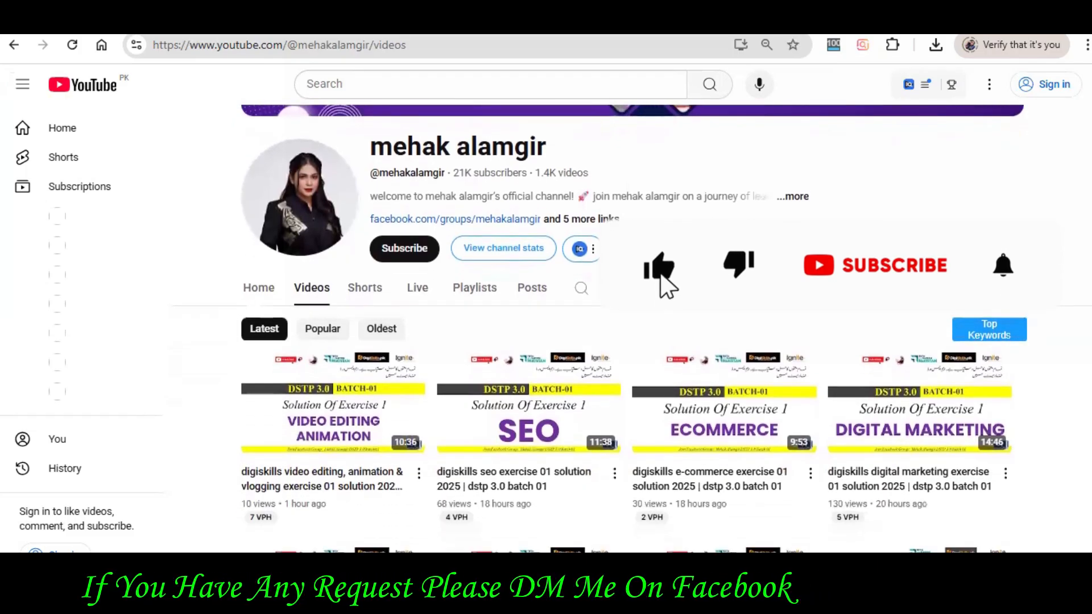
scroll(631, 341, down, 1)
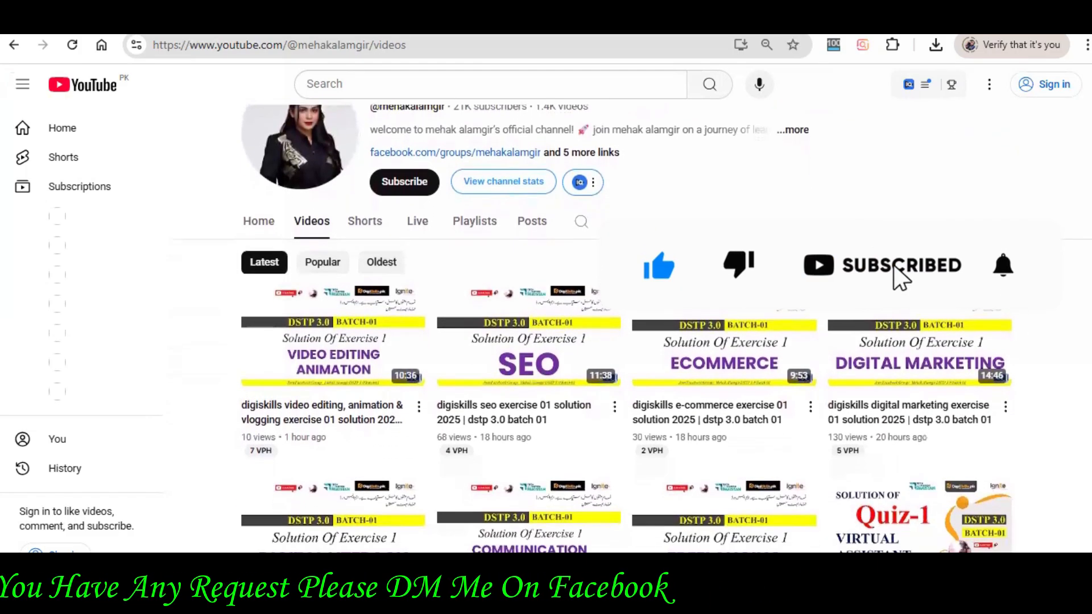
scroll(631, 341, down, 1)
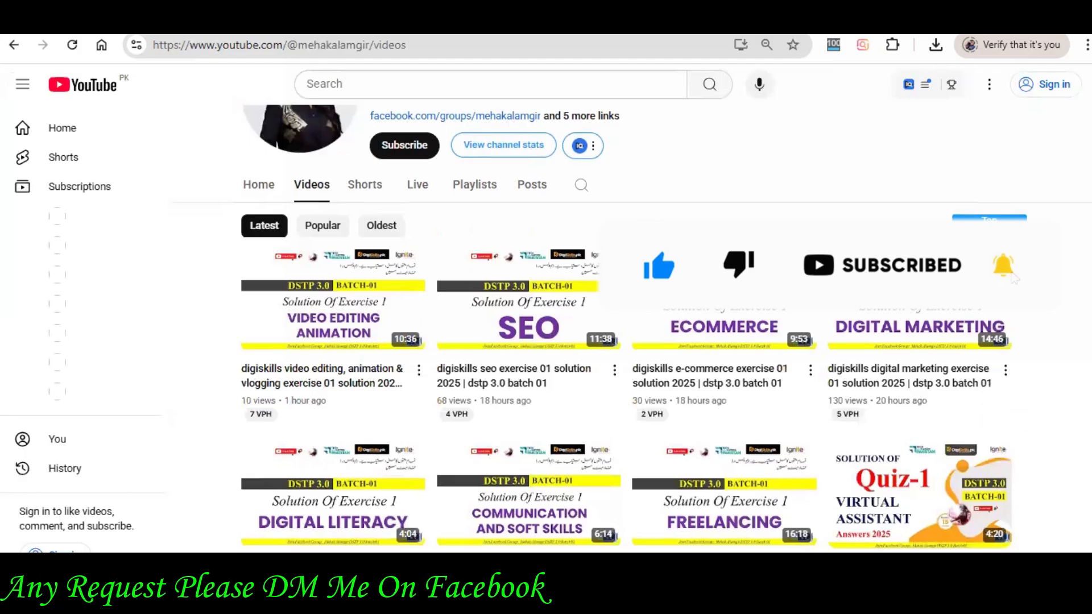
scroll(631, 341, down, 1)
scroll(631, 341, down, 1)
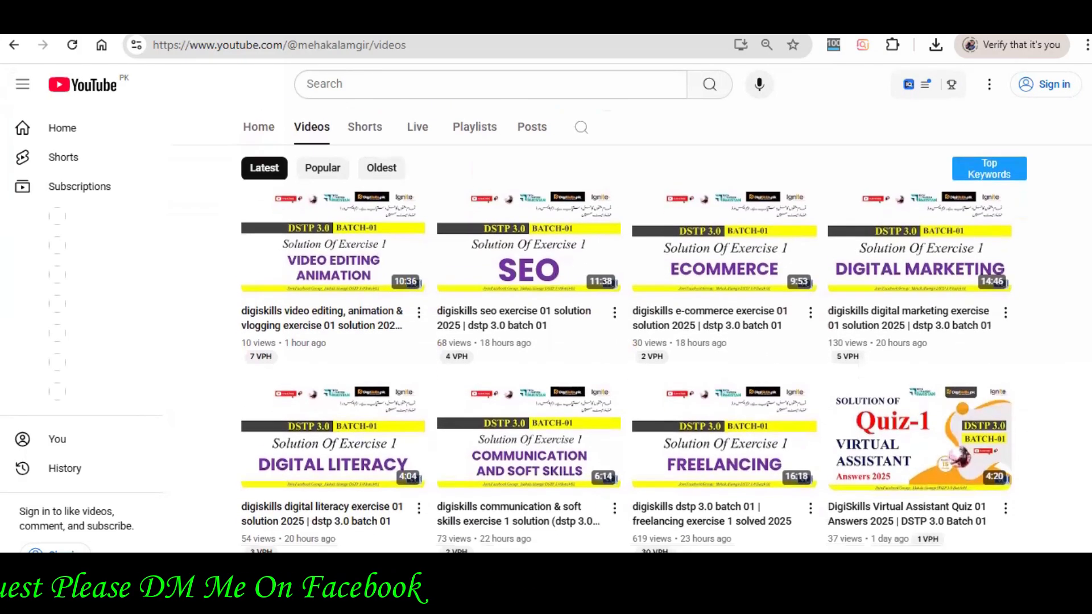
scroll(631, 341, down, 2)
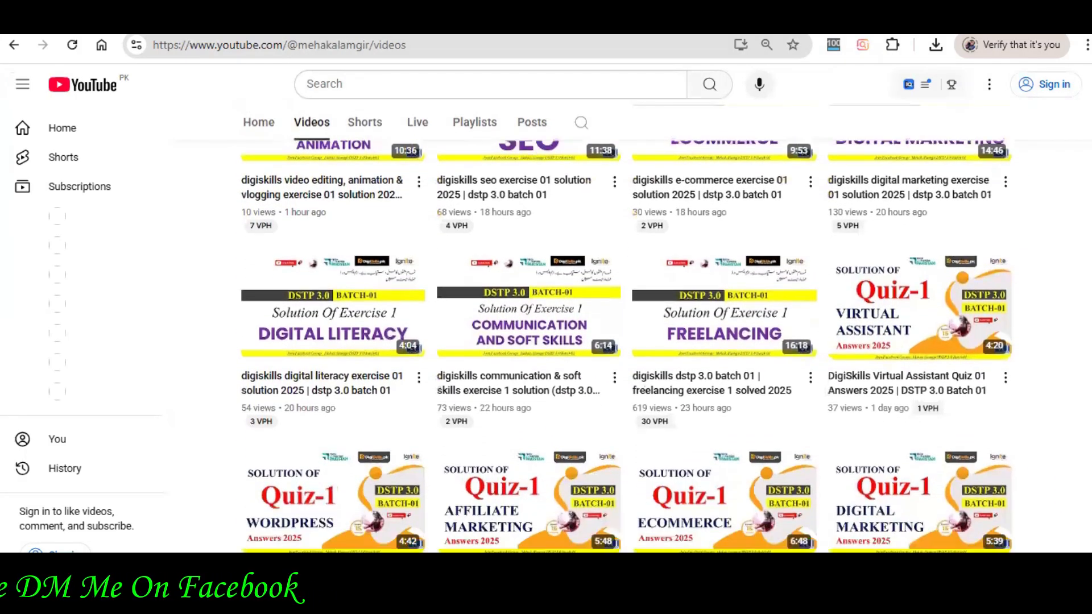
scroll(631, 341, down, 2)
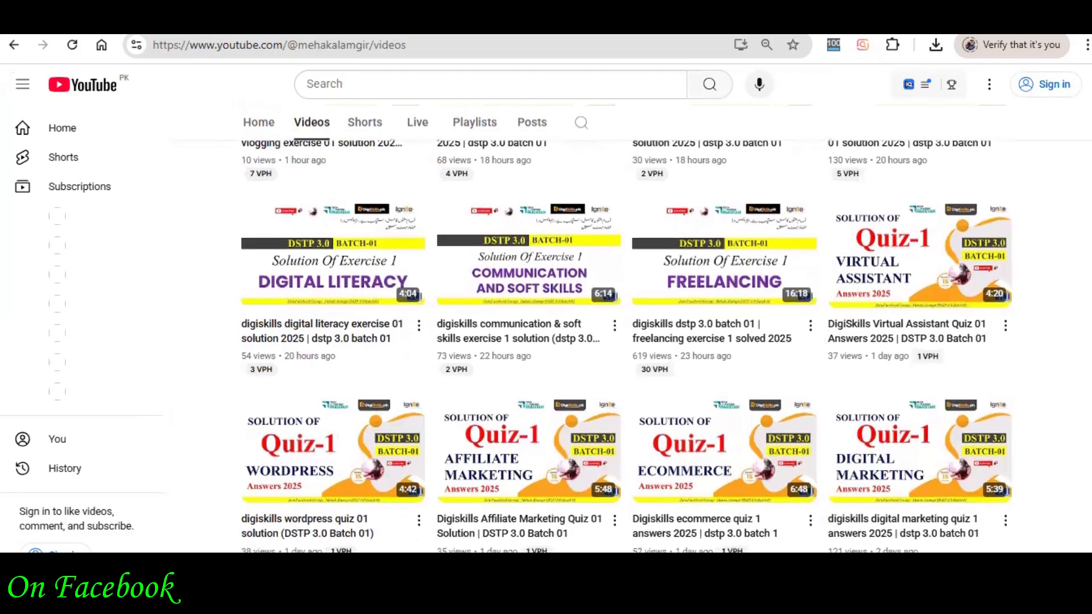
scroll(631, 342, down, 1)
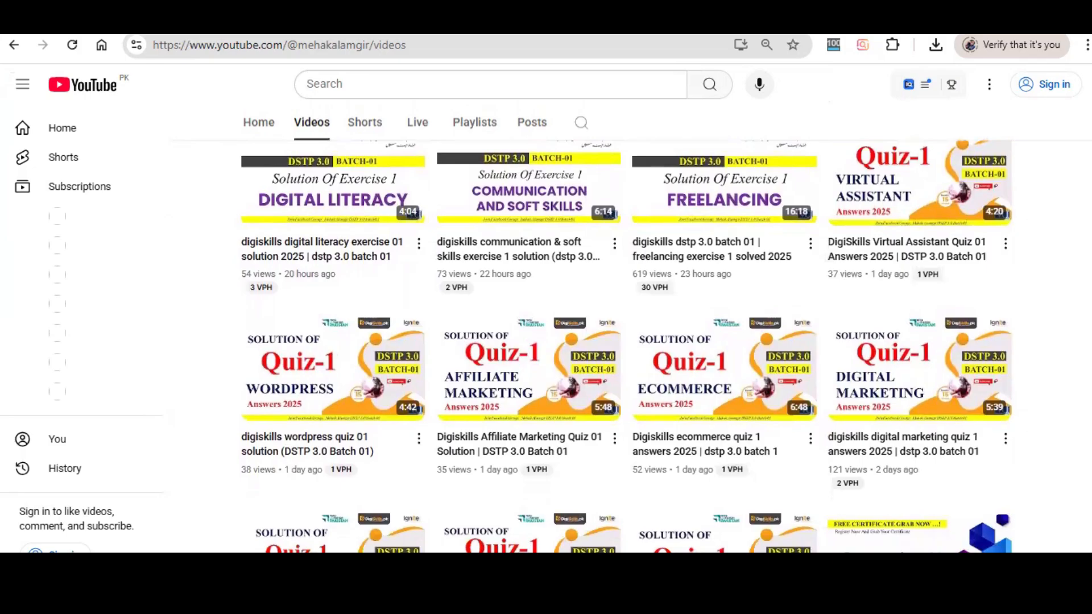
scroll(625, 341, down, 2)
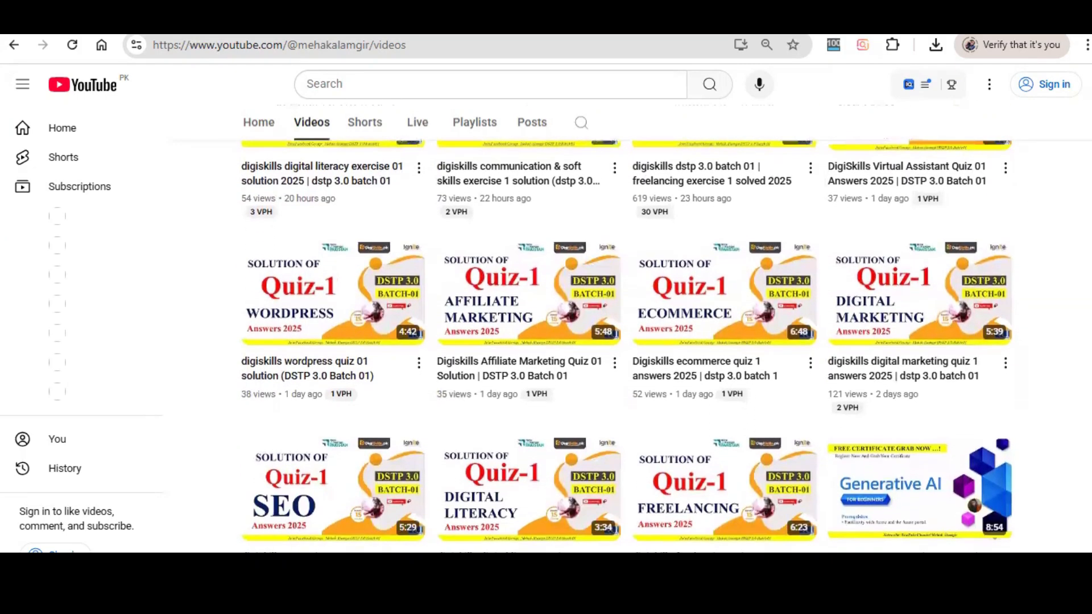
scroll(626, 341, down, 2)
scroll(626, 341, down, 2)
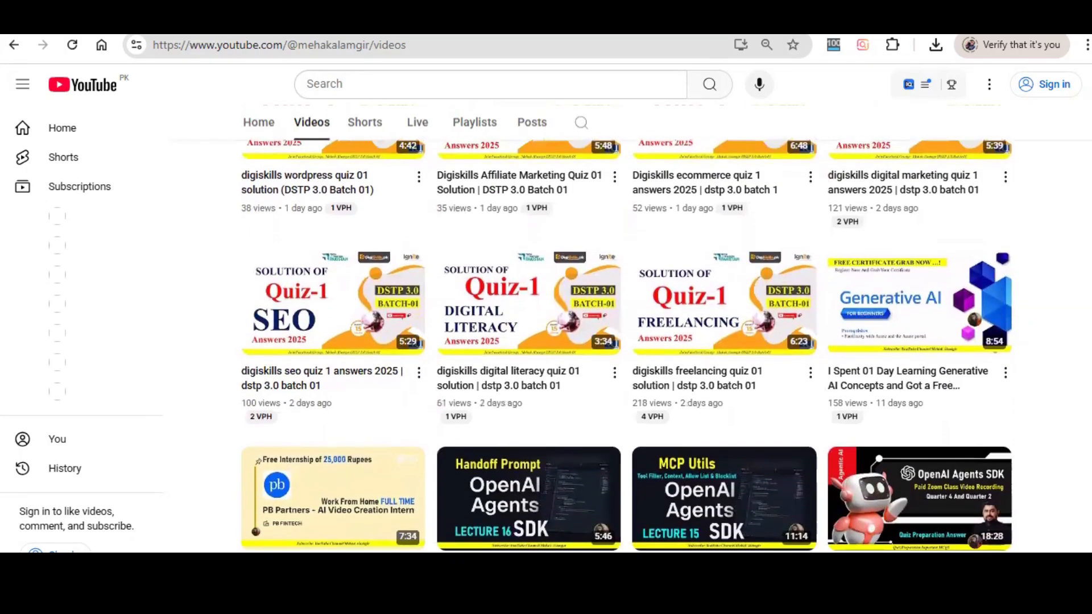
scroll(625, 342, down, 1)
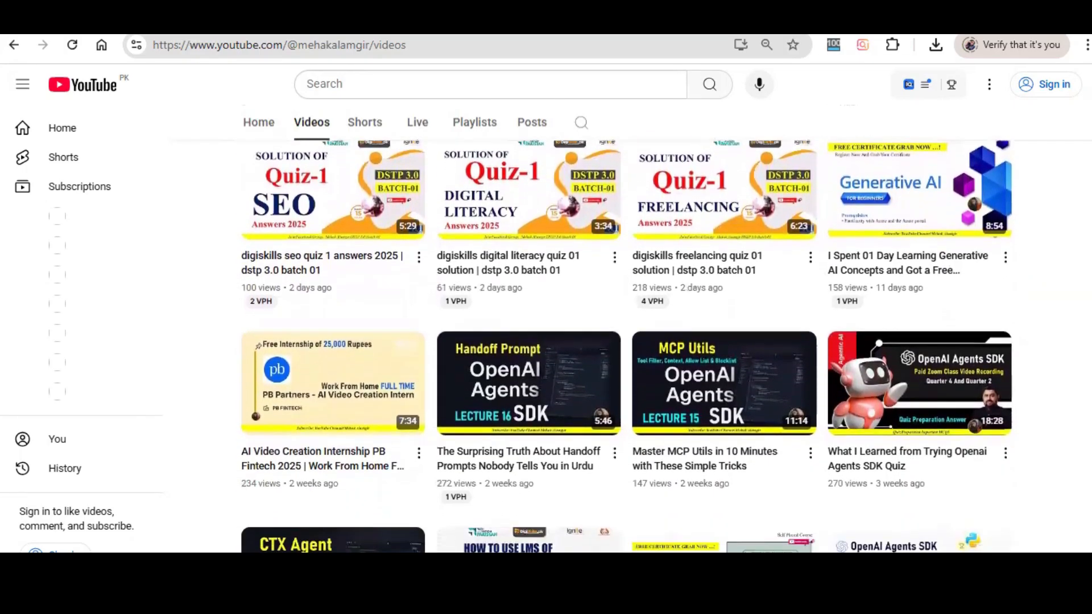